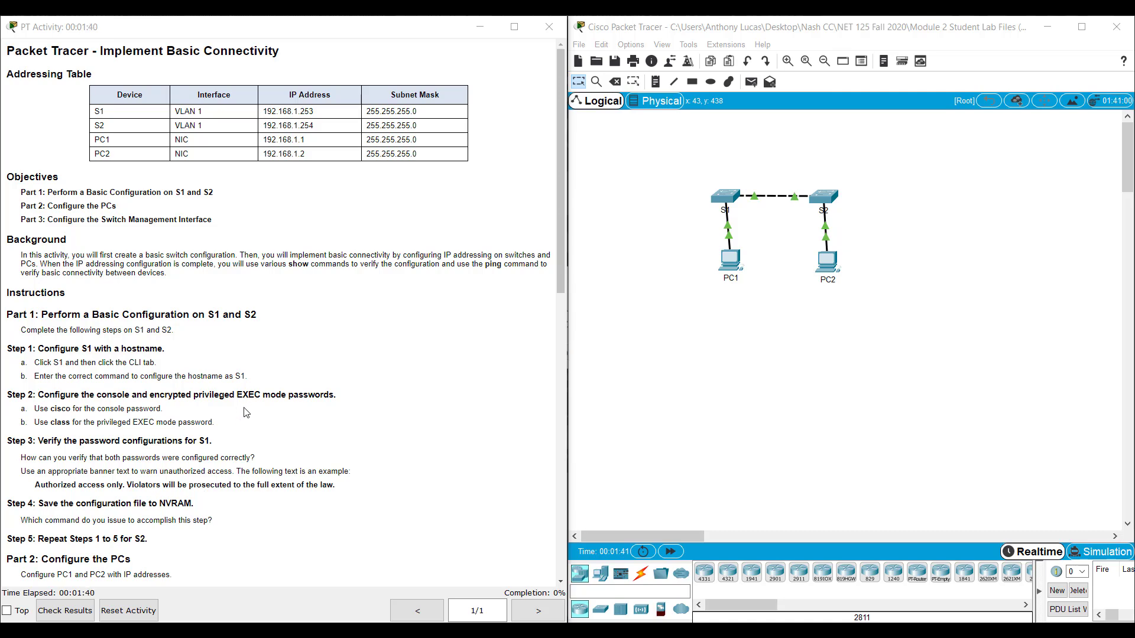
- Open switch S1's CLI at a Switch> prompt and magnify the screen to about 200%
scroll(248, 411, "down", 3)
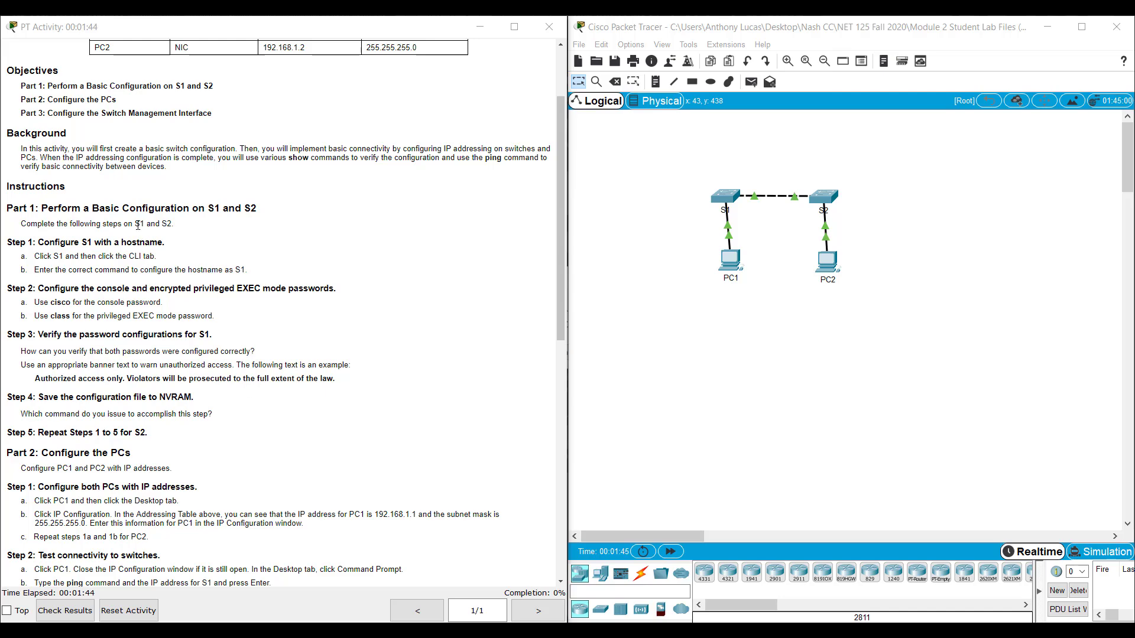
left_click(719, 199)
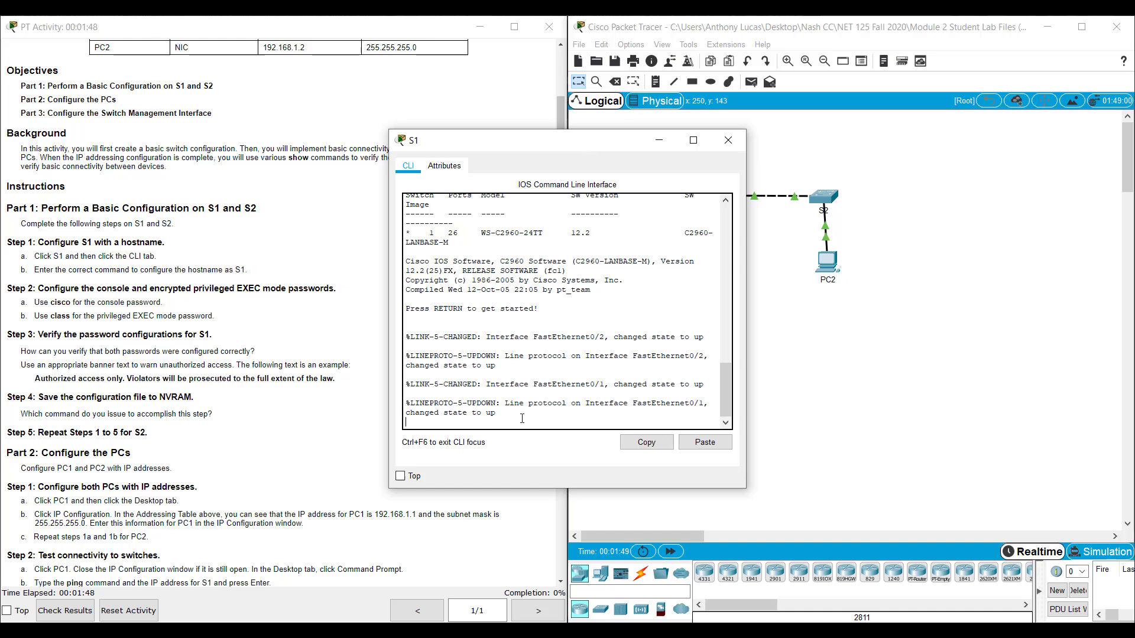
key("Return")
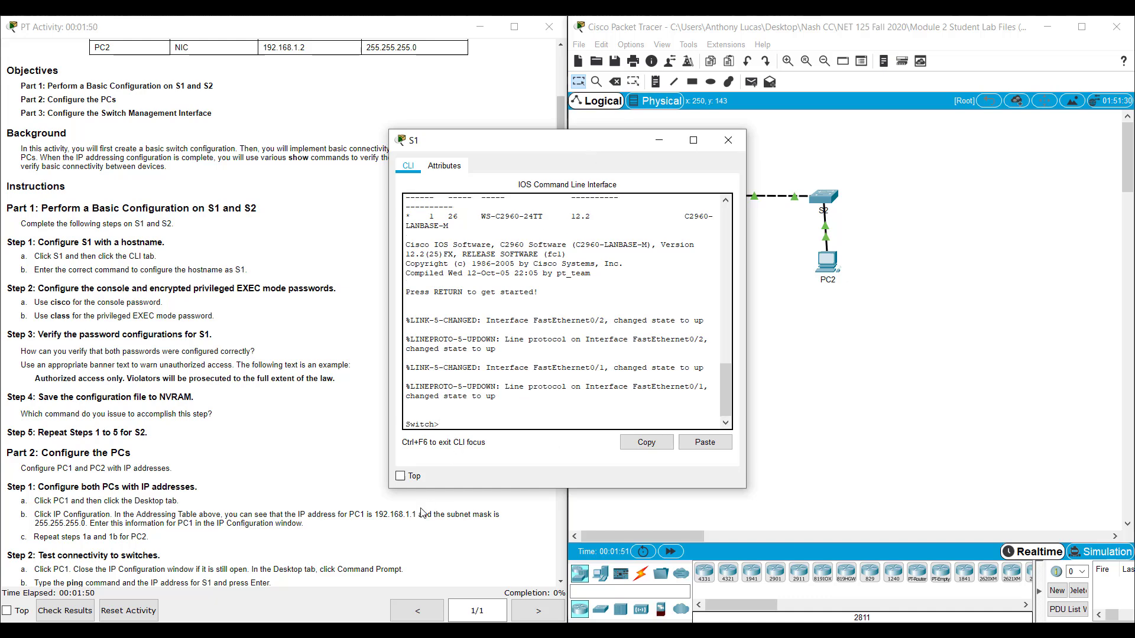
key("super+plus")
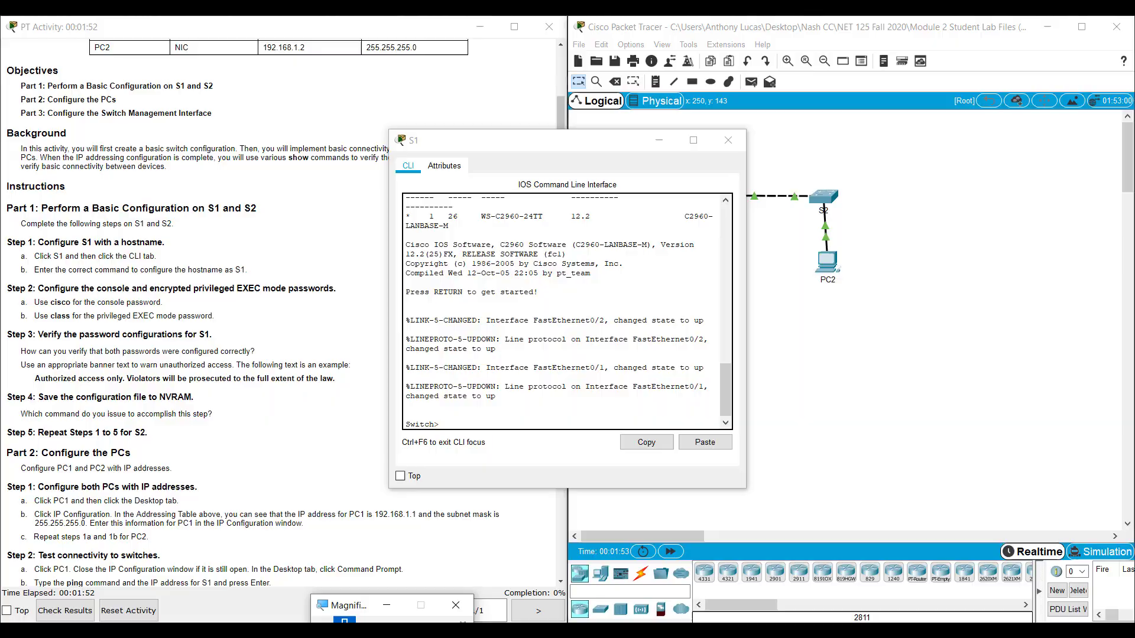
key("super+plus")
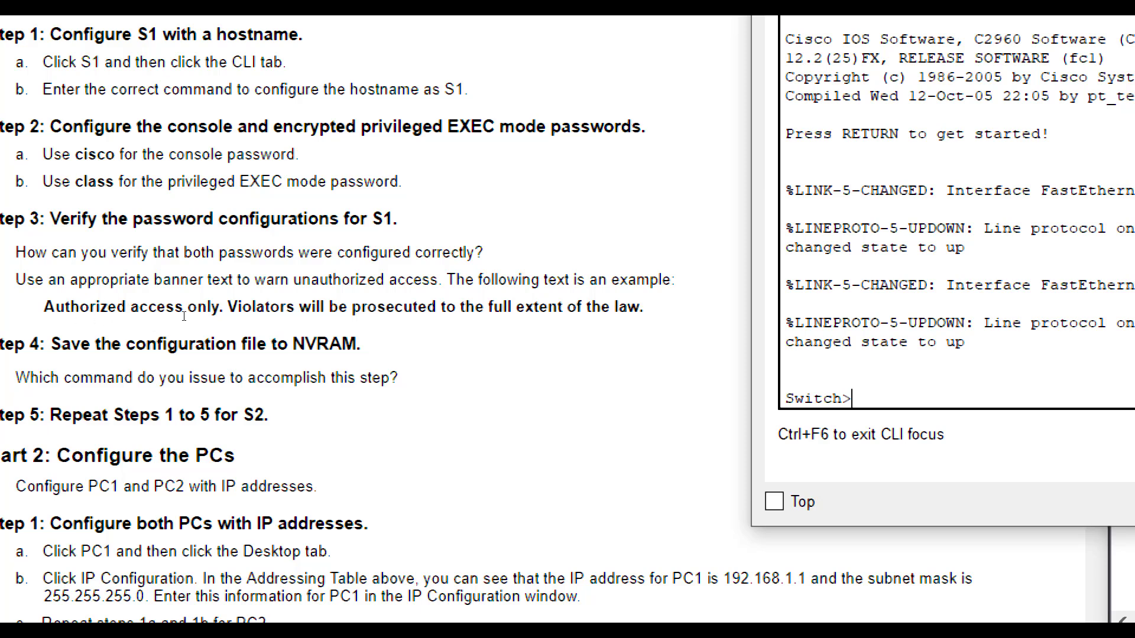
- Review the Step 2 heading on encrypted privileged EXEC mode, then return to S1's CLI
key("alt+Tab")
key("shift+Right")
key("shift+Right")
key("shift+Right")
key("shift+Right")
key("shift+Right")
key("shift+Right")
key("shift+Right")
key("shift+Right")
key("shift+Right")
key("shift+Right")
key("shift+Right")
key("shift+Right")
key("shift+Right")
key("shift+Right")
key("shift+Right")
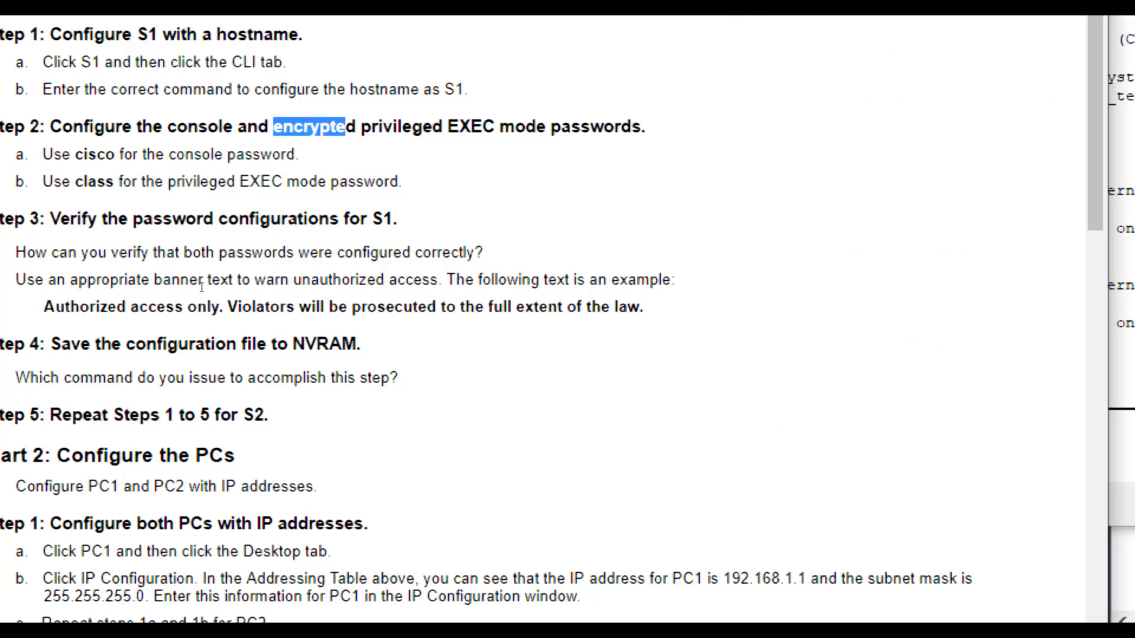
key("shift+Right")
key("shift+Right")
key("shift+Right")
key("shift+Right")
key("shift+Right")
key("shift+Right")
key("shift+Right")
key("shift+Right")
key("shift+Right")
key("shift+Right")
key("shift+Right")
key("shift+Right")
key("shift+Right")
key("shift+Right")
key("shift+Right")
key("shift+Right")
key("shift+Right")
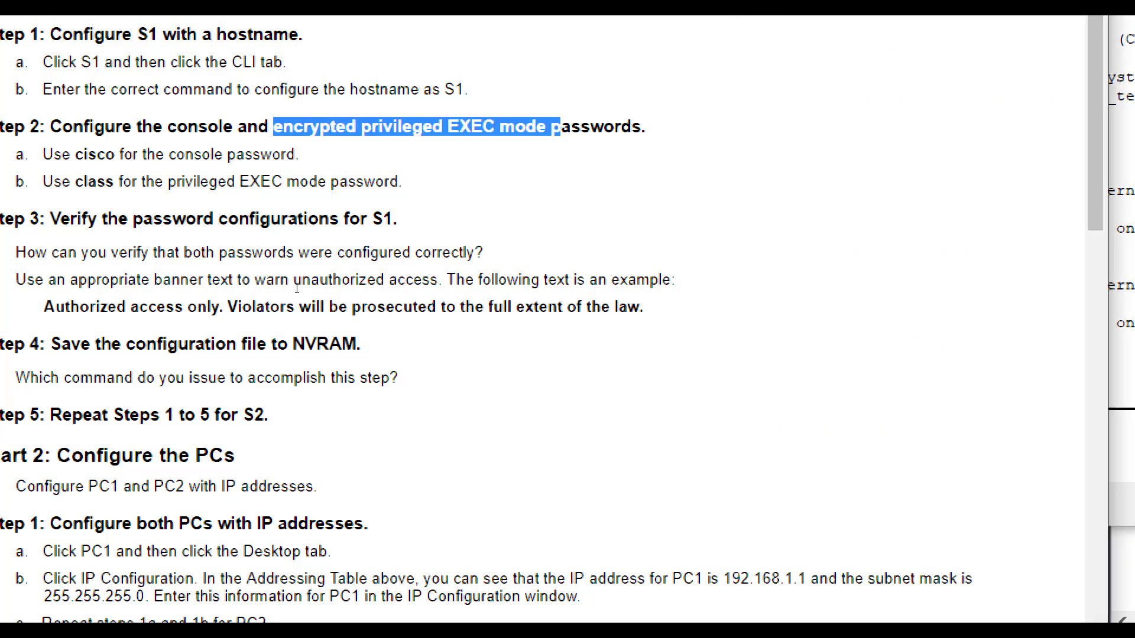
key("Right")
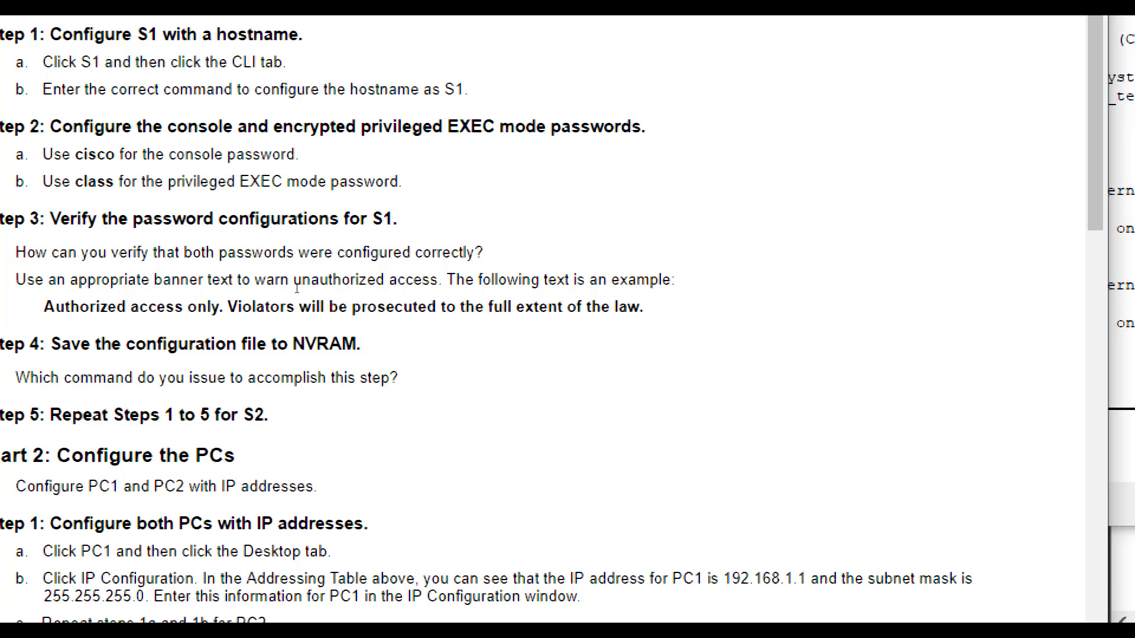
key("alt+Tab")
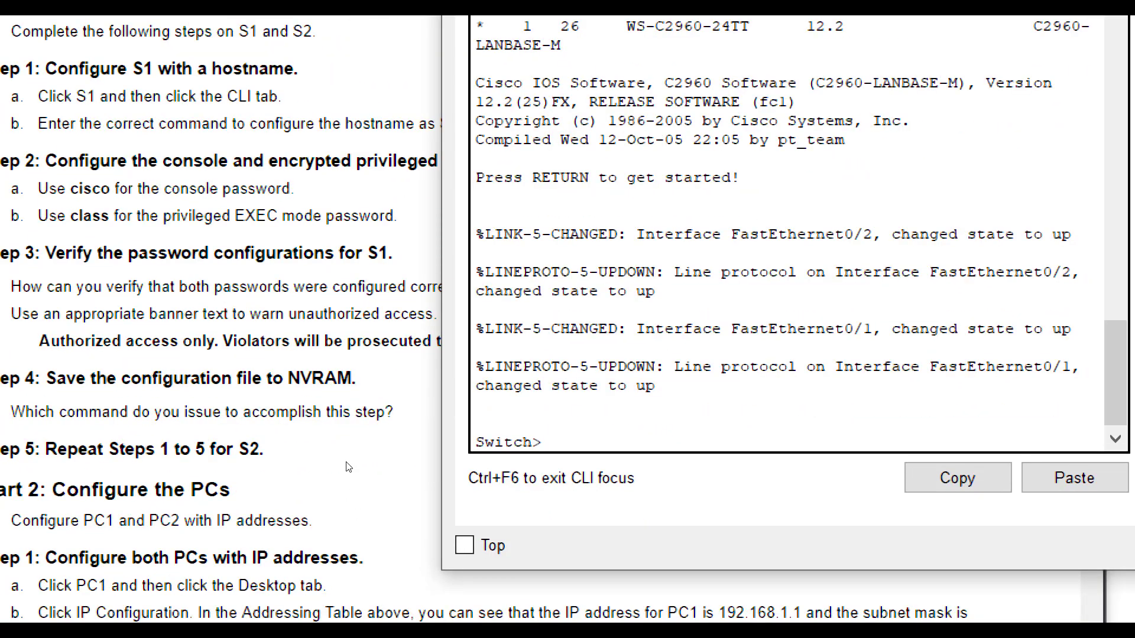
- Enter global configuration mode and set the switch hostname to S1
type("en")
key("Return")
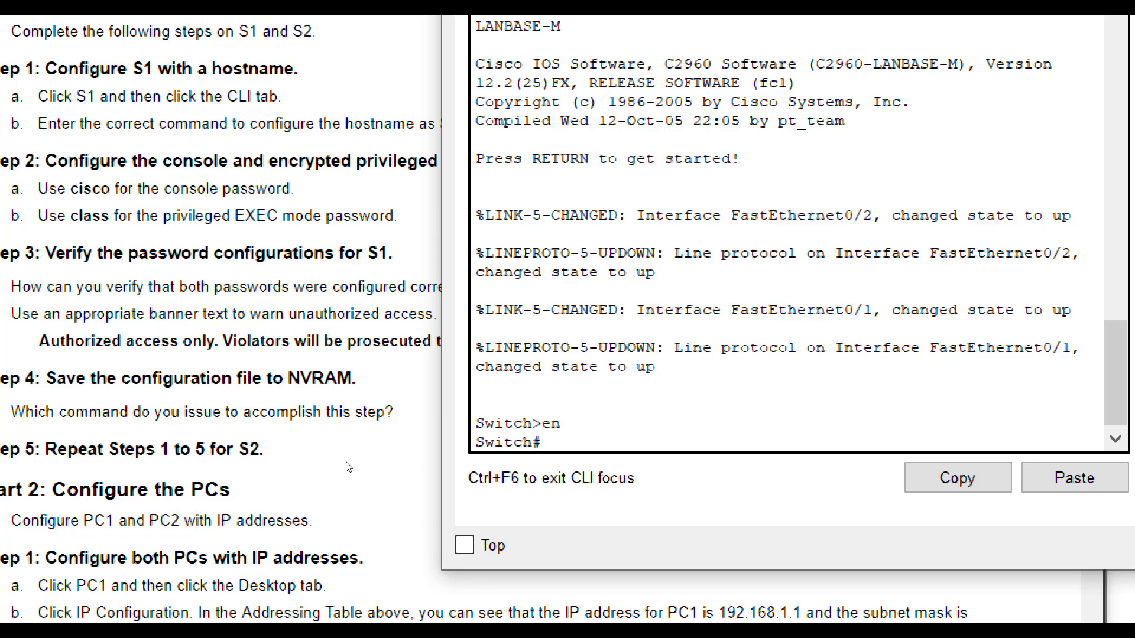
type("config t")
key("Return")
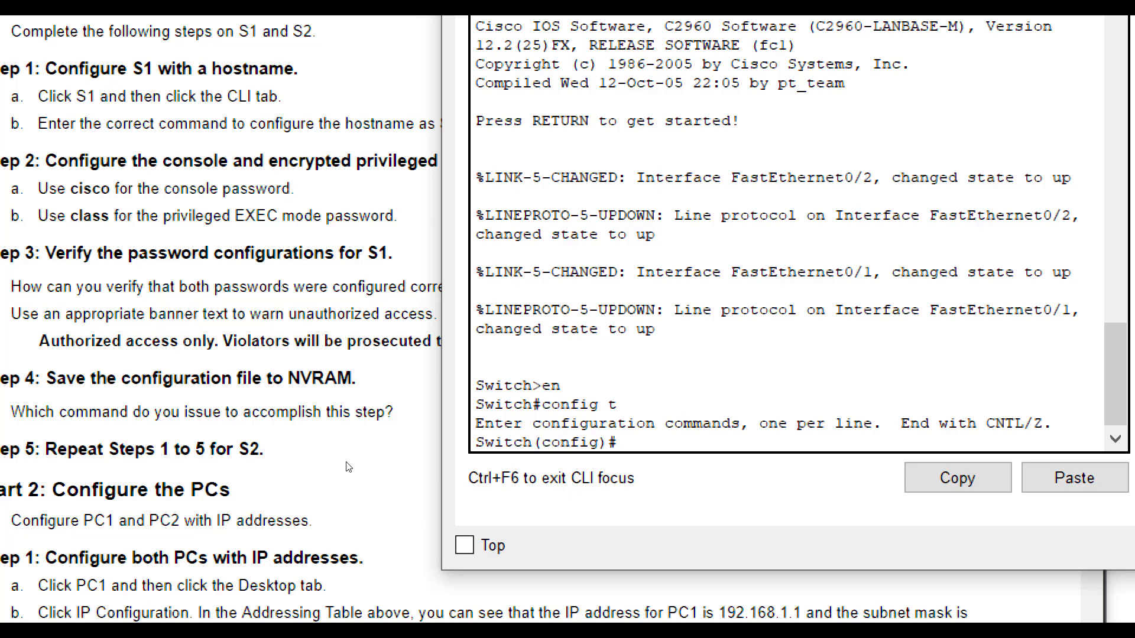
type("hostname S1")
key("Return")
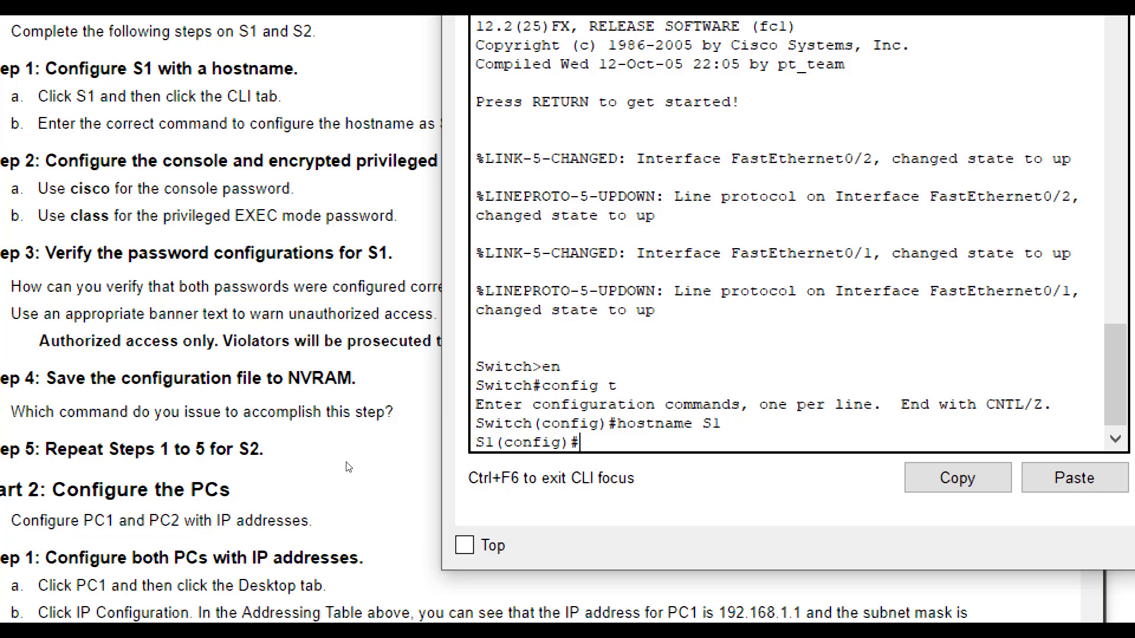
type("line con 0")
key("Return")
type("password cisco")
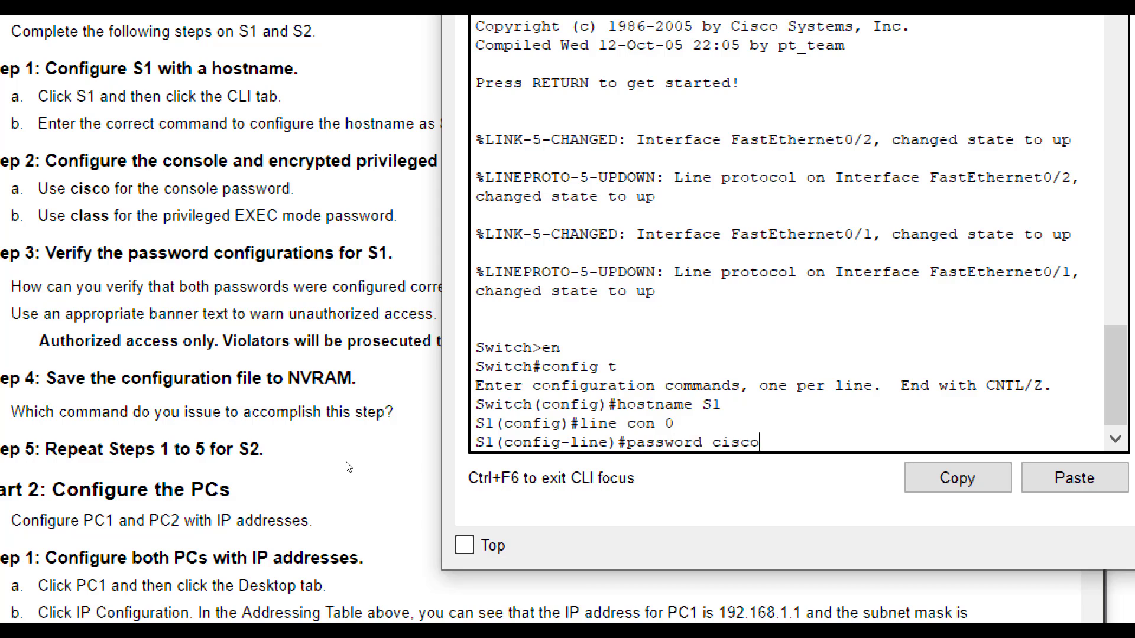
key("Return")
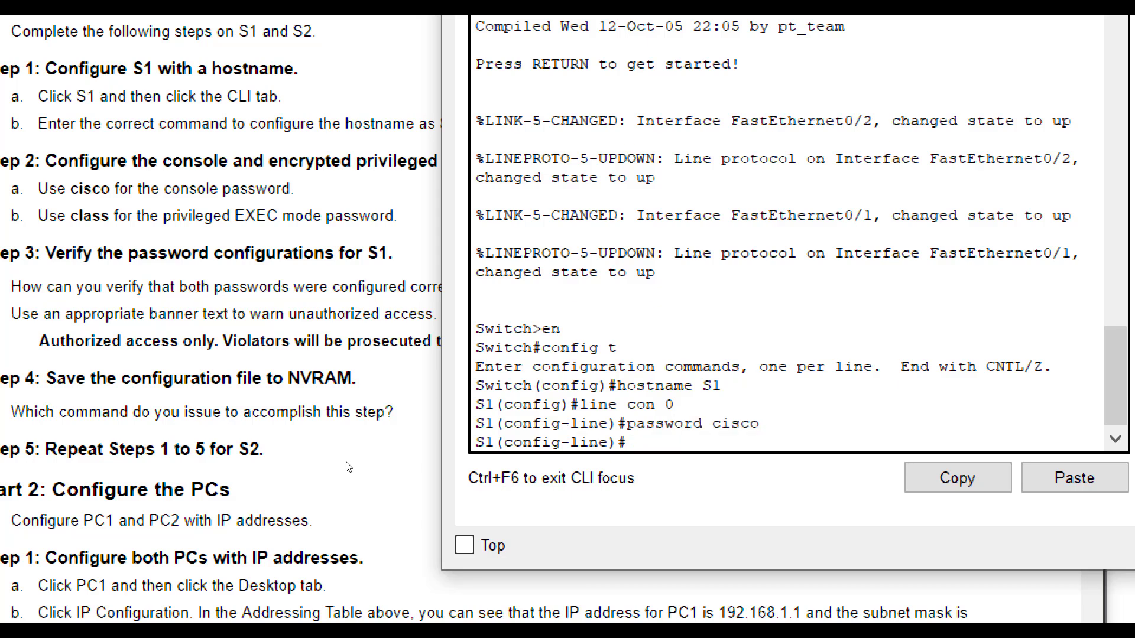
type("login")
key("Return")
type("exit")
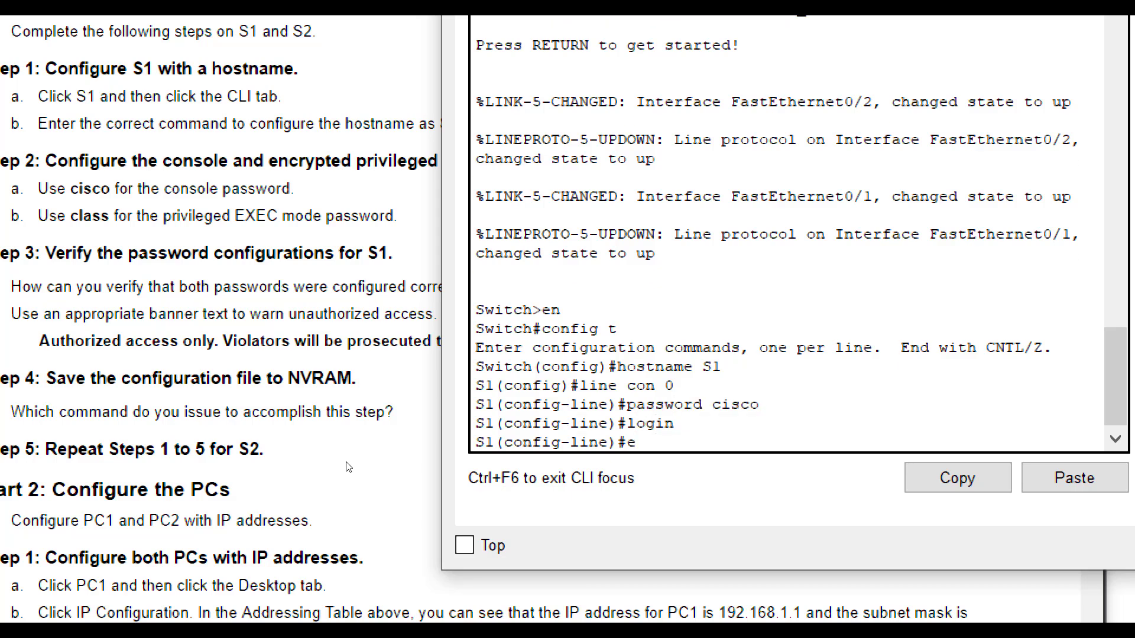
key("Return")
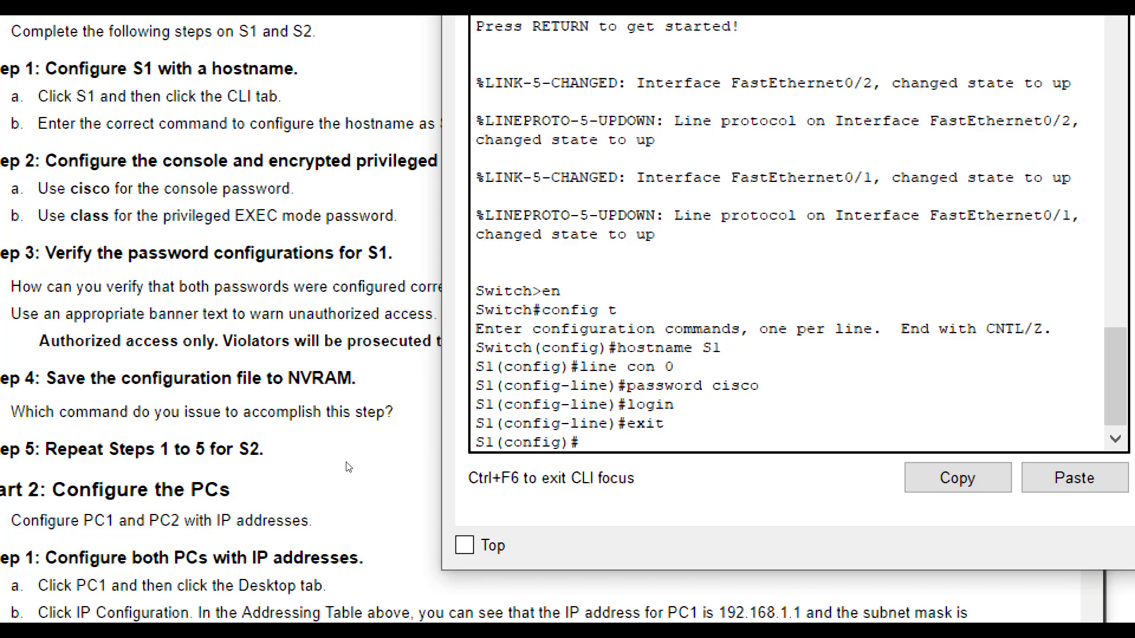
type("enable secret class")
key("Return")
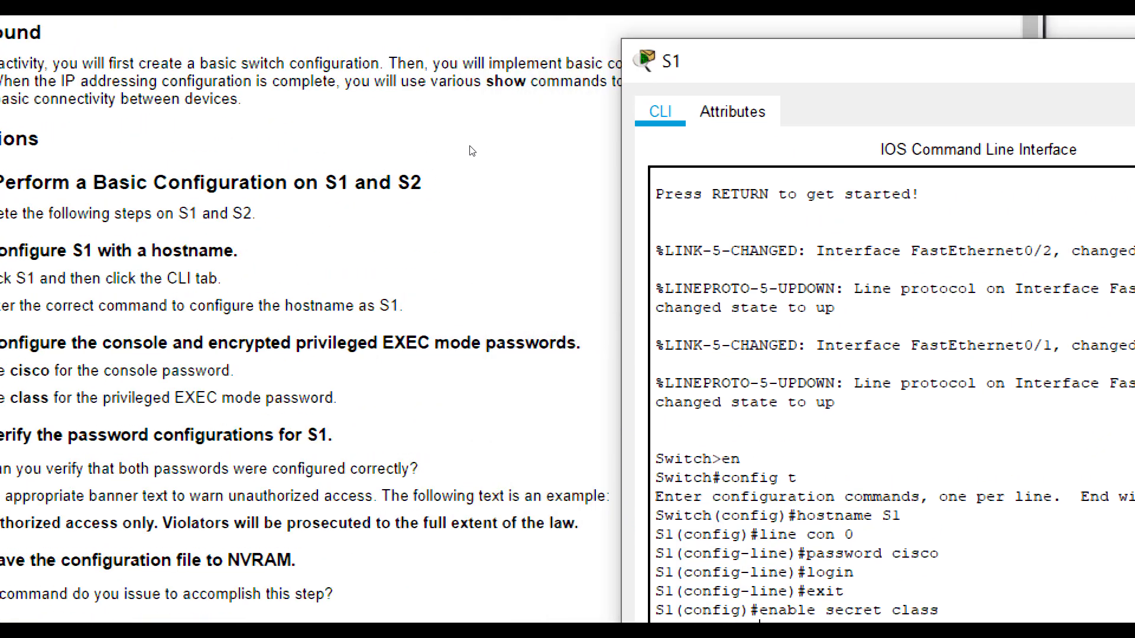
- Set the MOTD banner "Authorized access only. Violators will be prosecuted to the full extent of the law."
left_click_drag(768, 46, 508, 73)
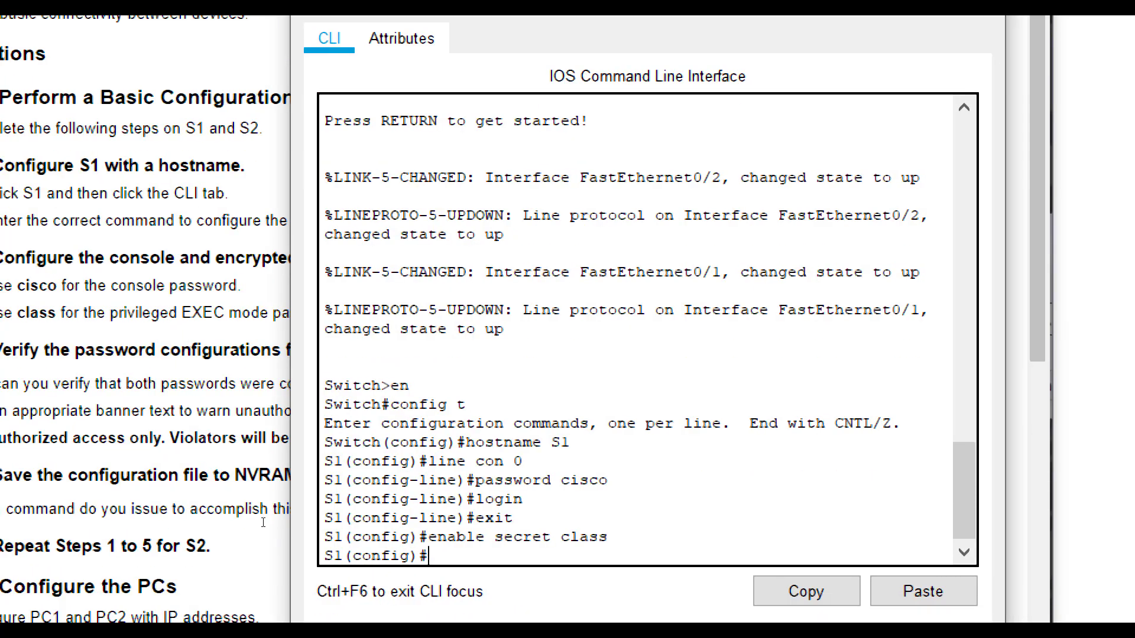
type("banner mot")
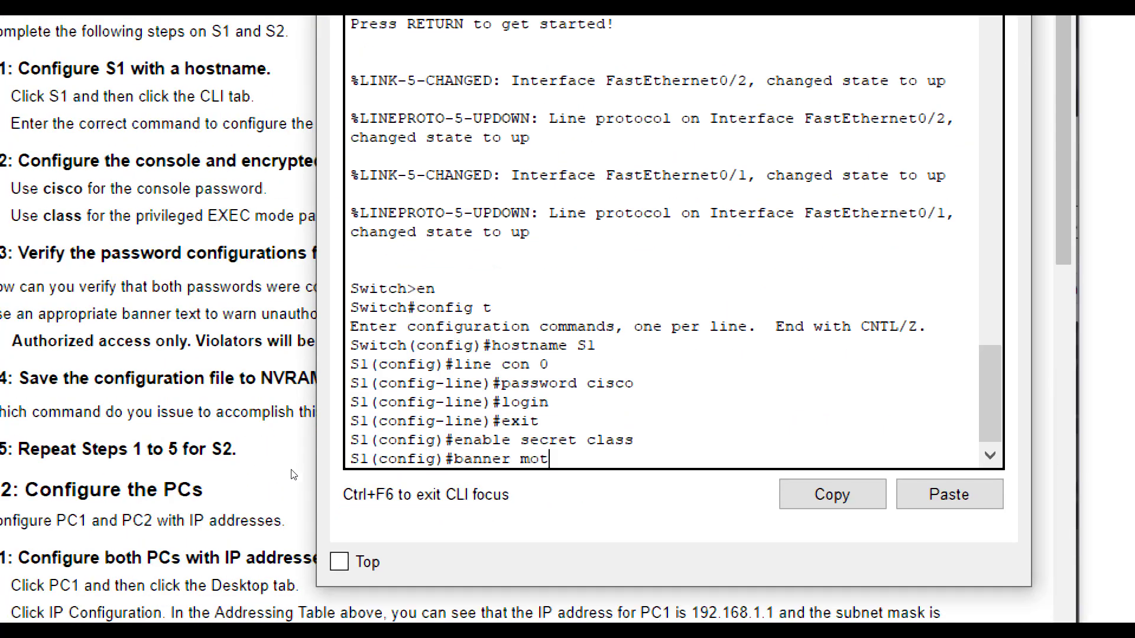
type("d \"Authorized ")
type("acces")
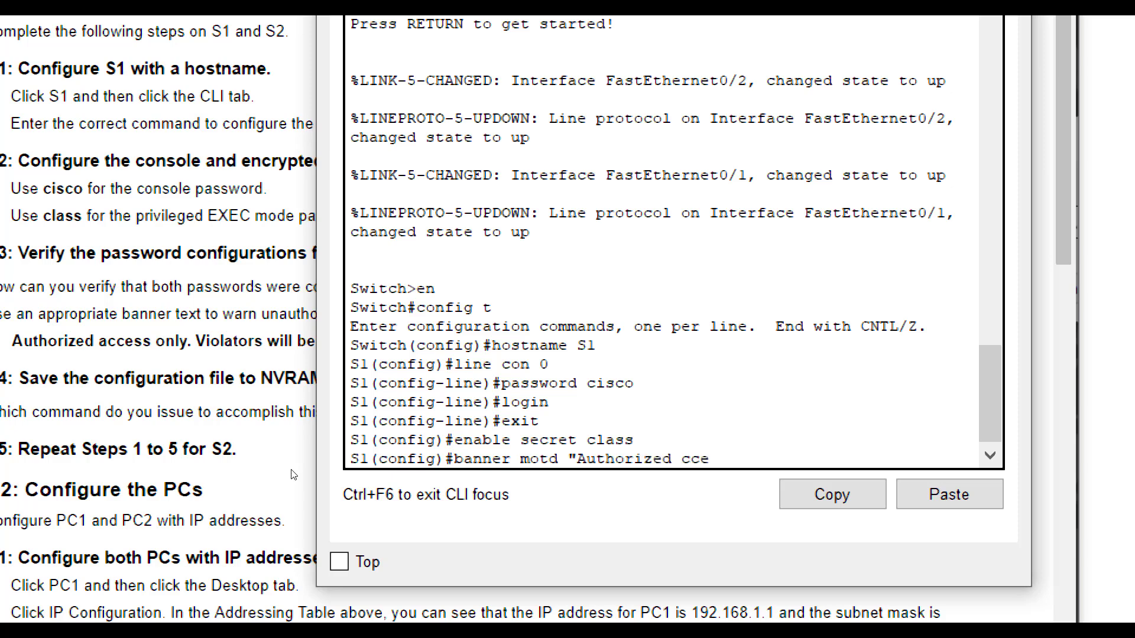
key("BackSpace")
key("BackSpace")
key("BackSpace")
key("BackSpace")
type("ccess n")
key("BackSpace")
type("only. Vio")
key("BackSpace")
type("iolators will be ")
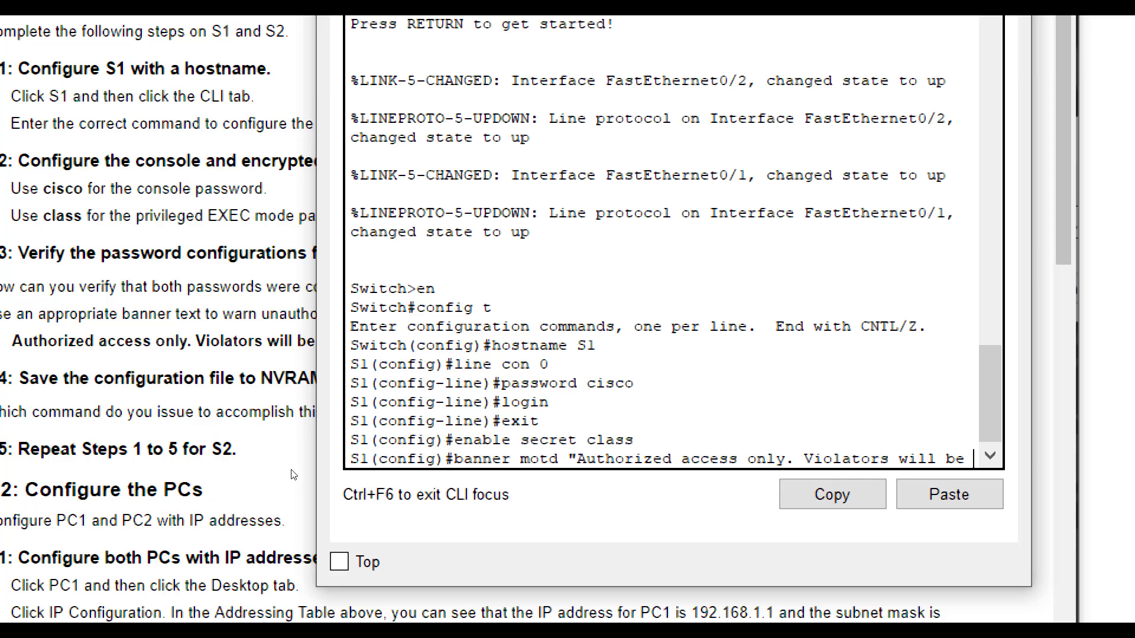
type("prosecuted t")
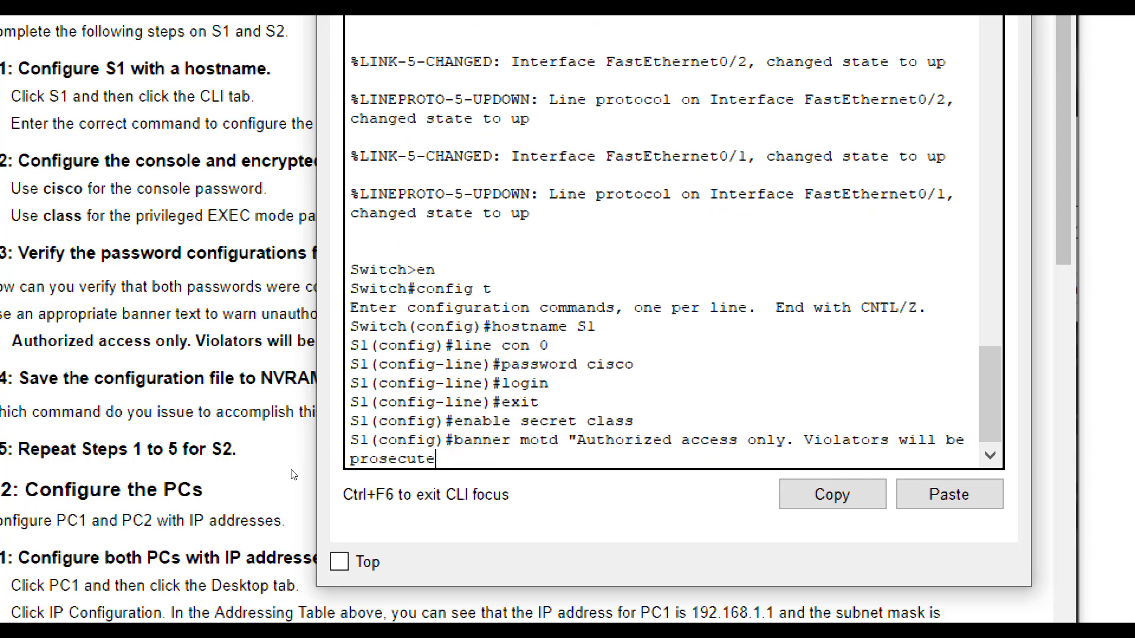
type("o the")
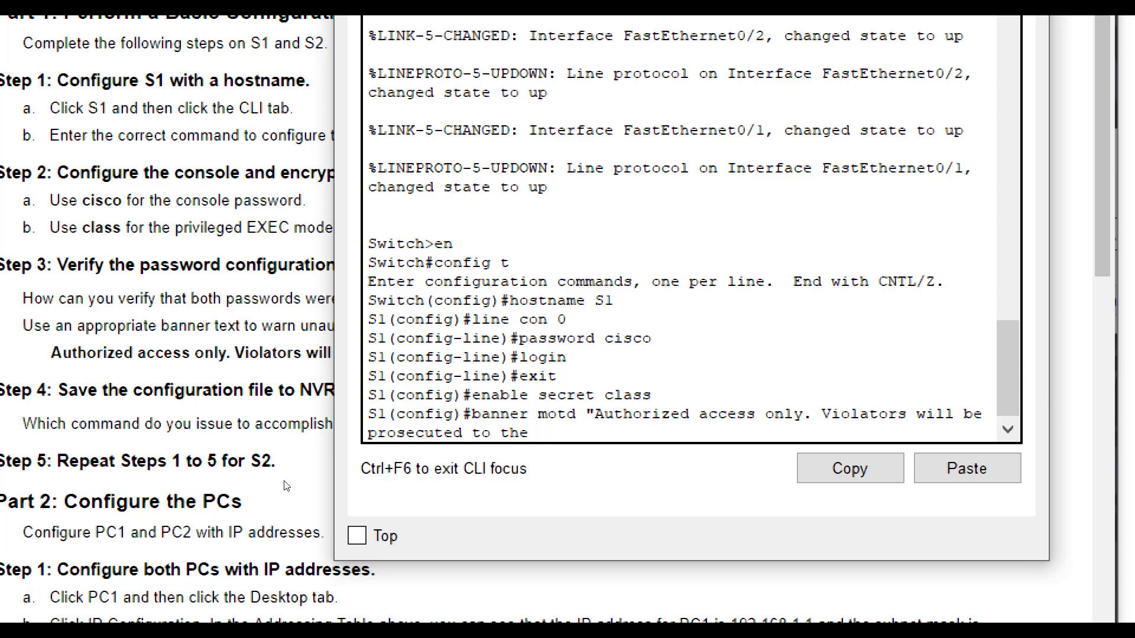
type("full extend")
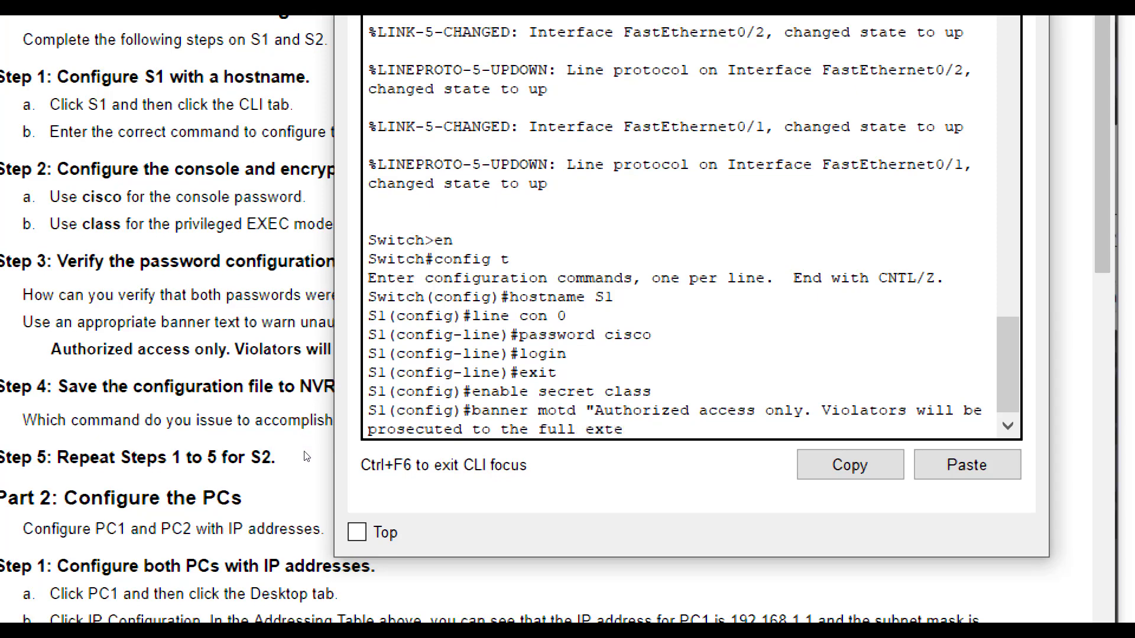
key("BackSpace")
key("BackSpace")
type("t of the law.\"")
key("Return")
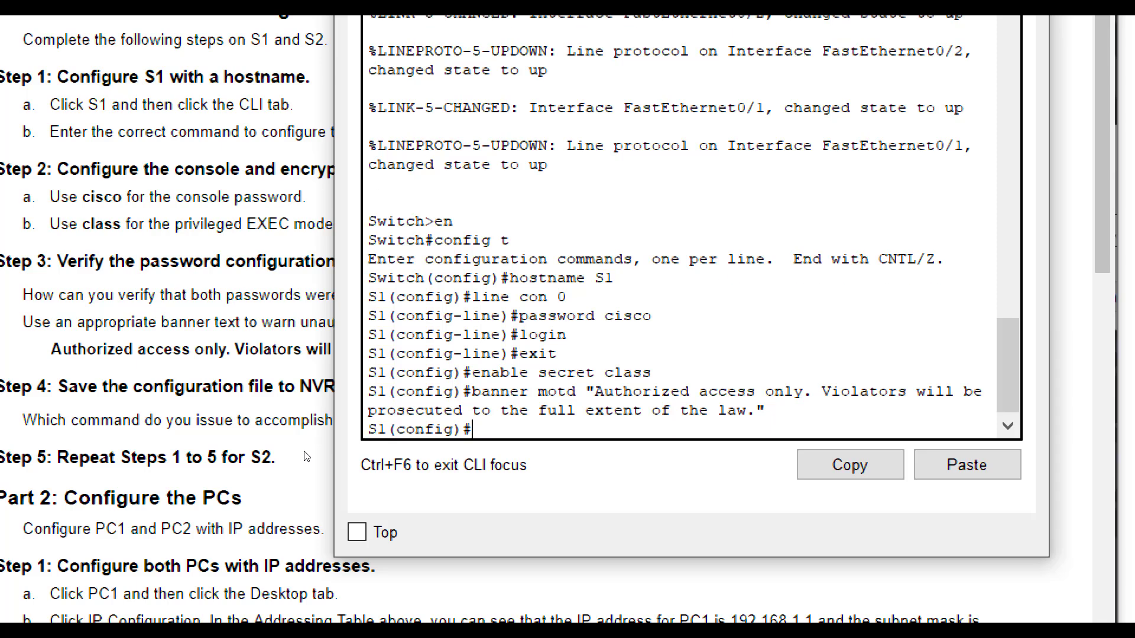
- Exit configuration mode and end S1's console session
type("exit")
key("Return")
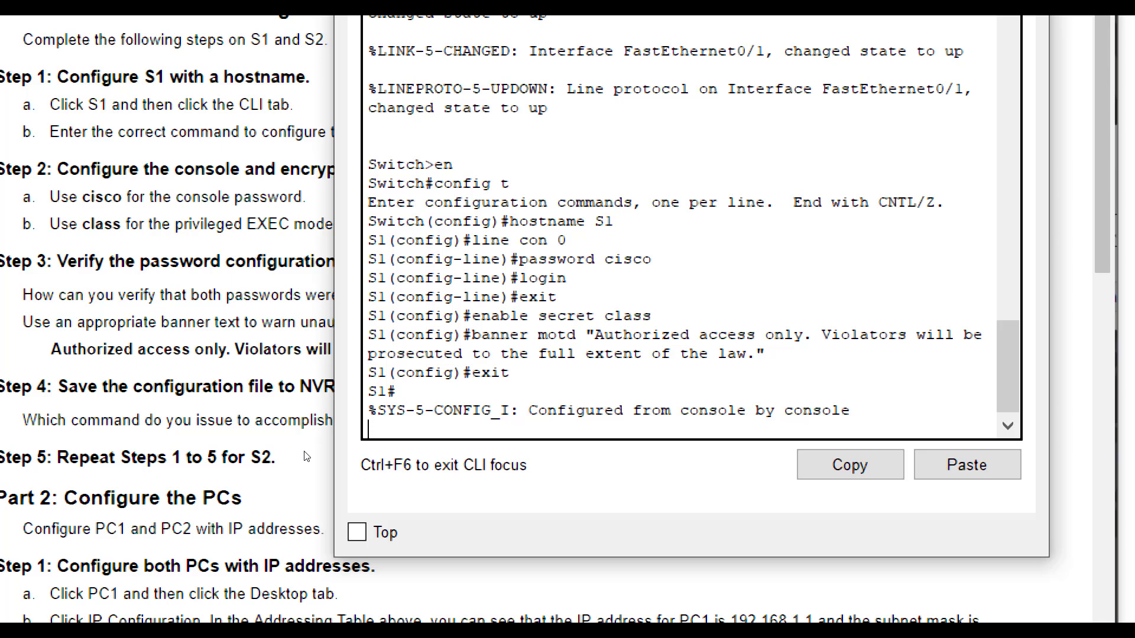
type("exit")
key("Return")
key("Return")
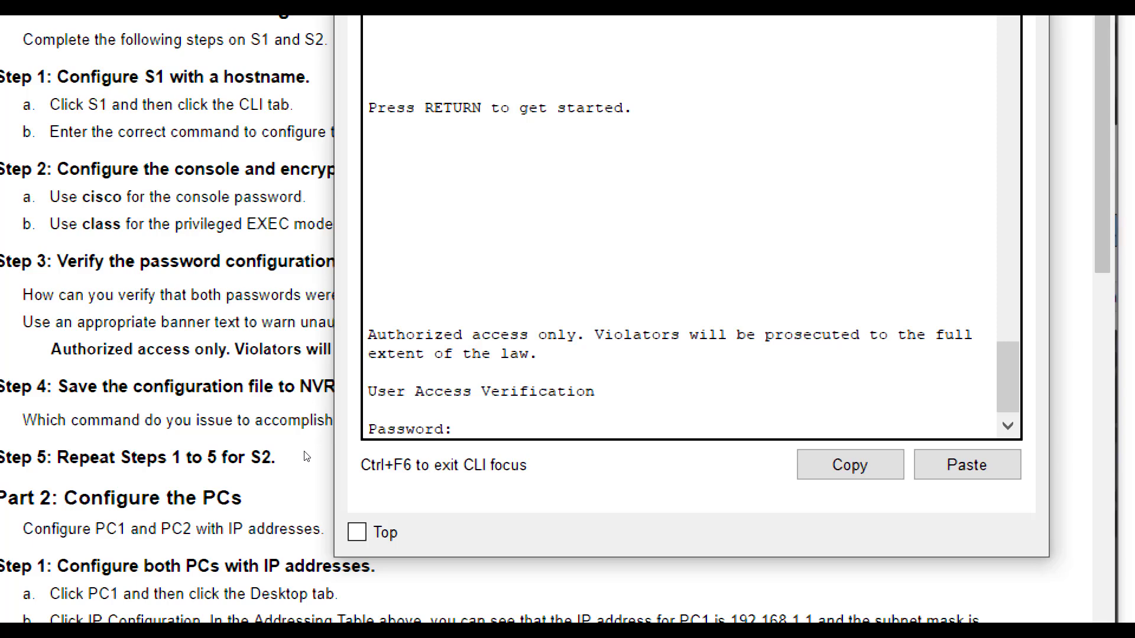
- Log back into S1 with its passwords and save running-config to startup-config with copy run start
key("Return")
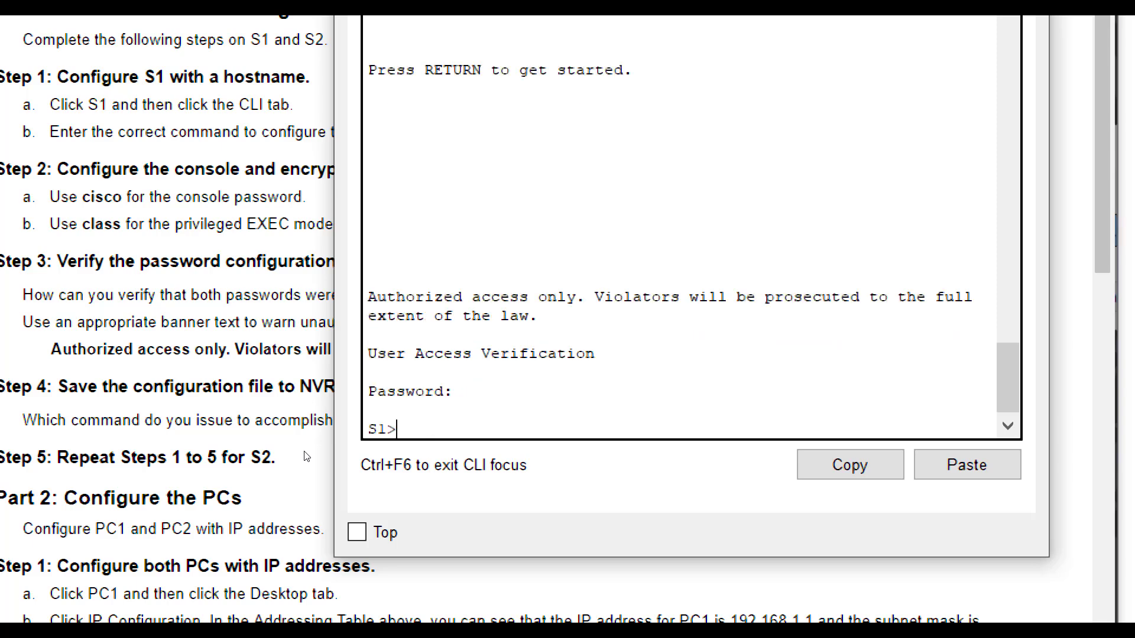
type("en")
key("Return")
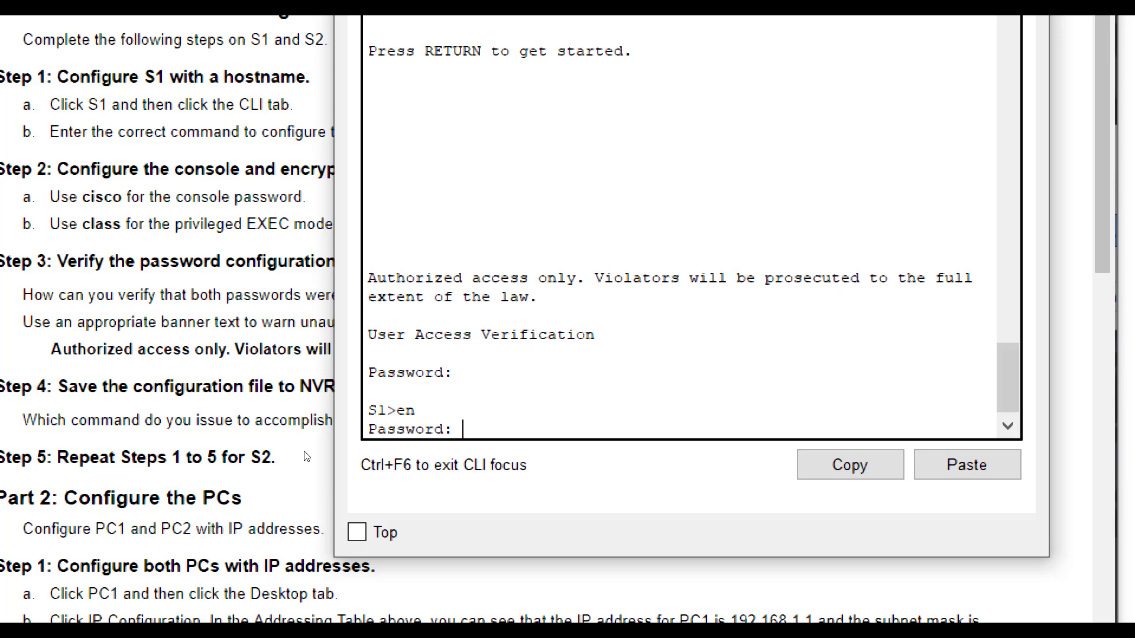
key("Return")
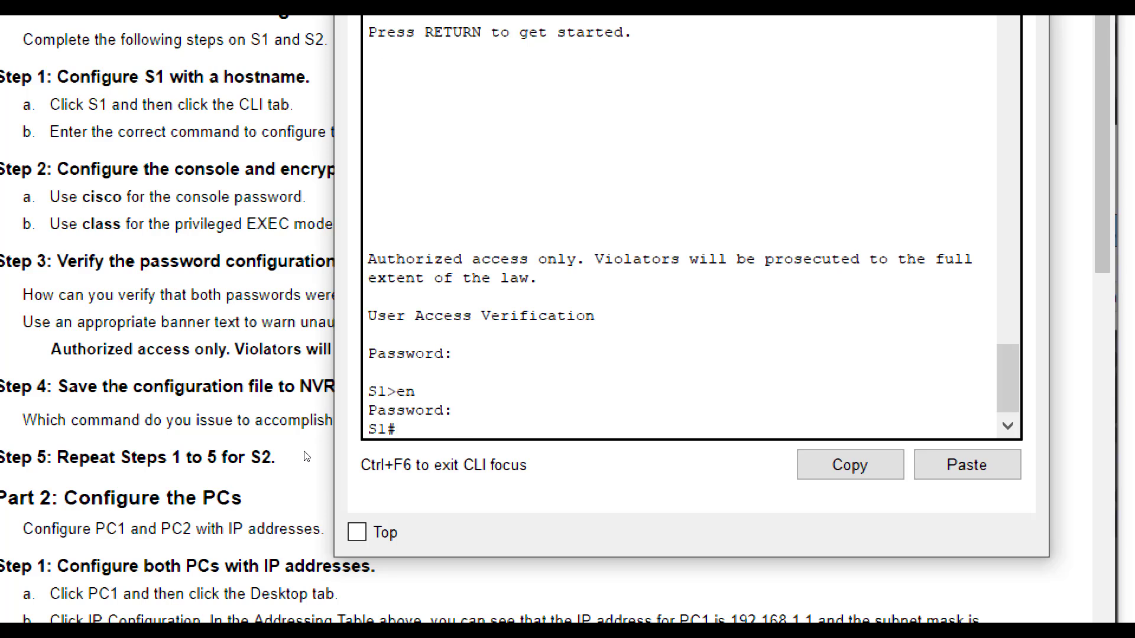
type("copy run start")
key("Return")
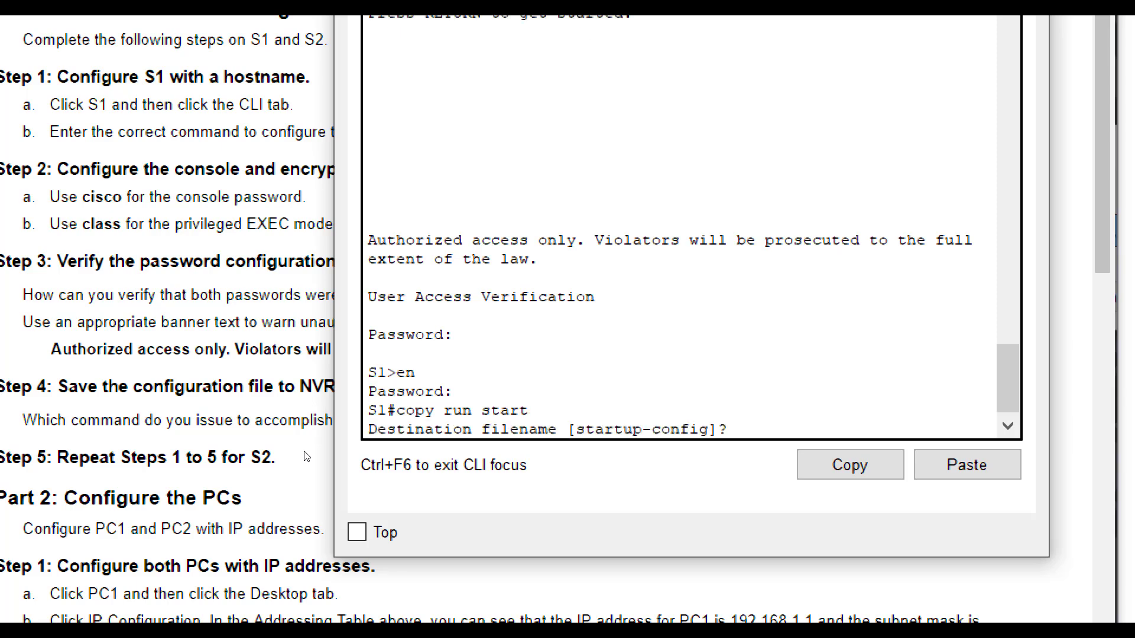
key("Return")
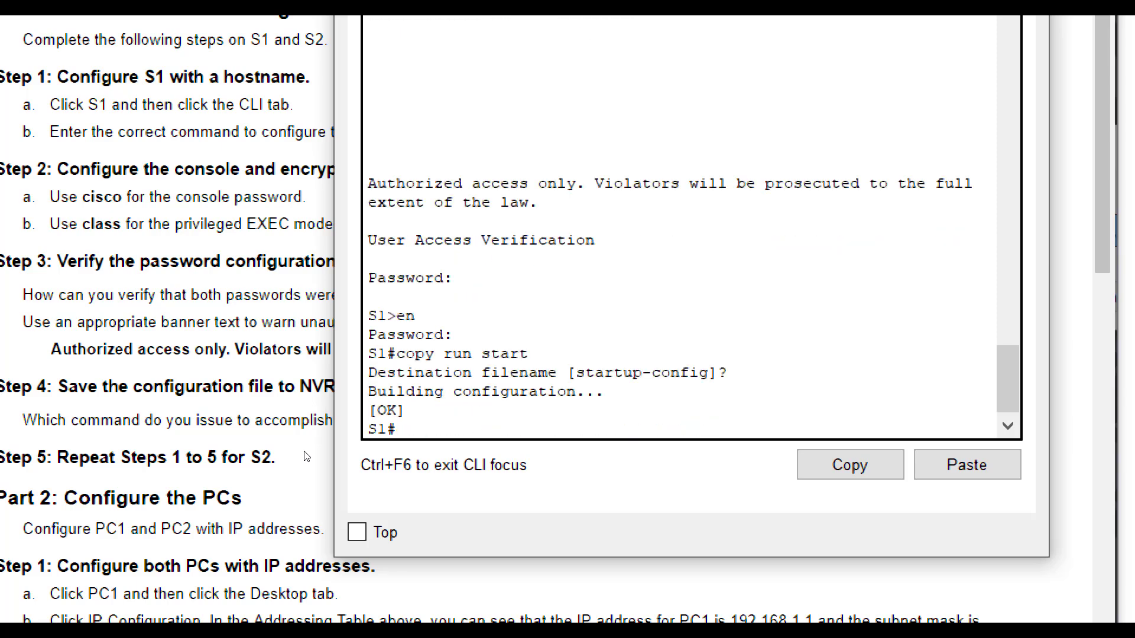
- Close S1's terminal and scroll through the lab instructions
left_click(87, 412)
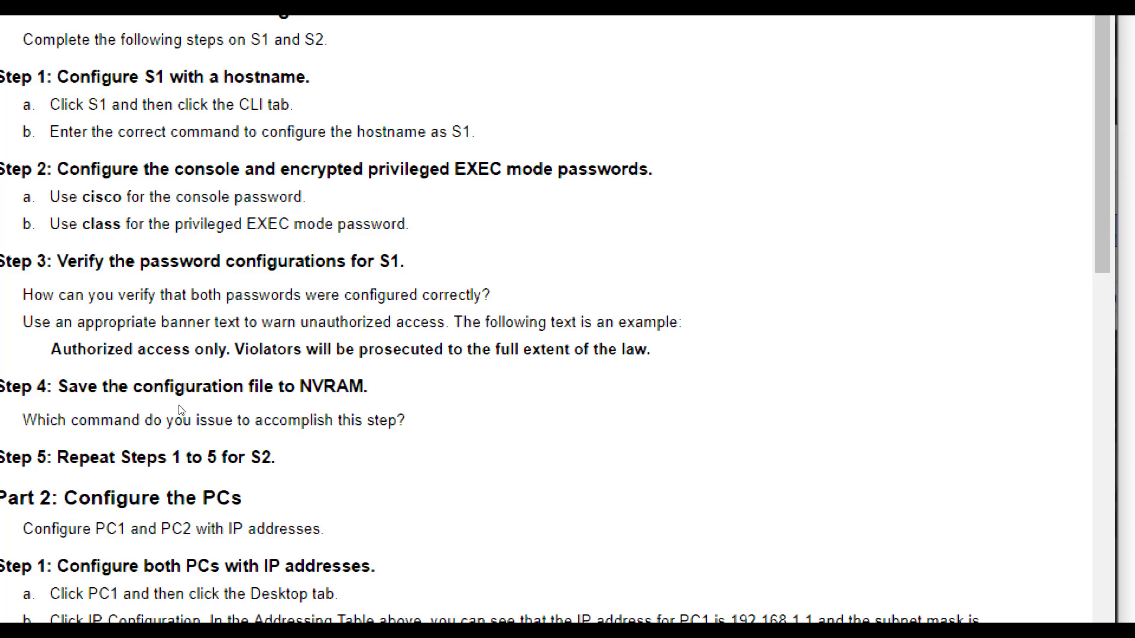
scroll(179, 396, "down", 2)
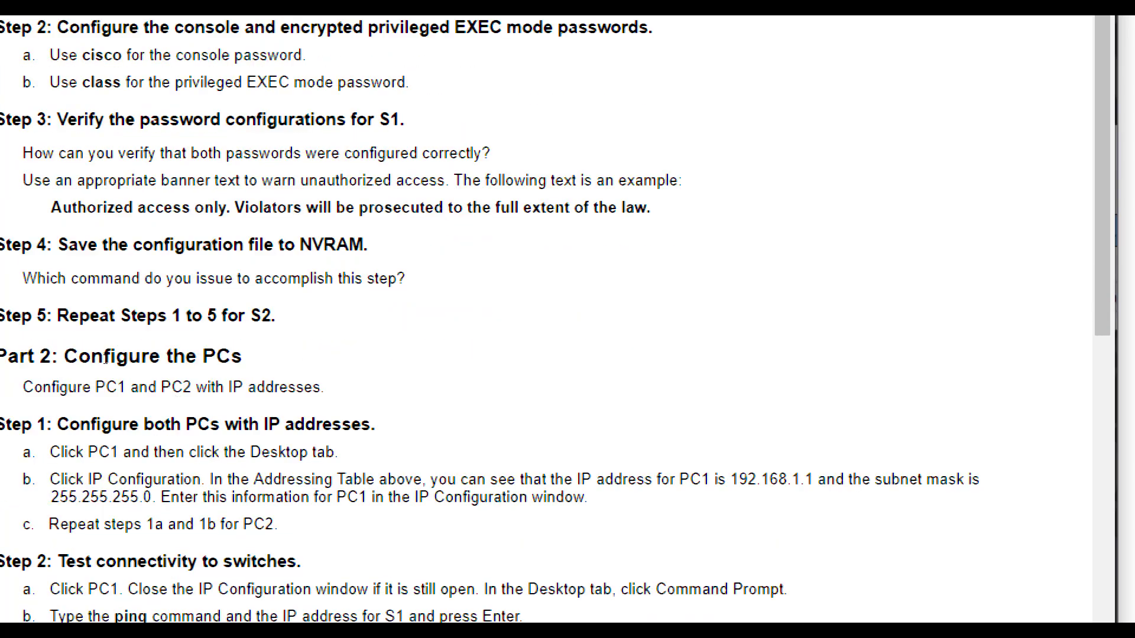
scroll(152, 376, "up", 3)
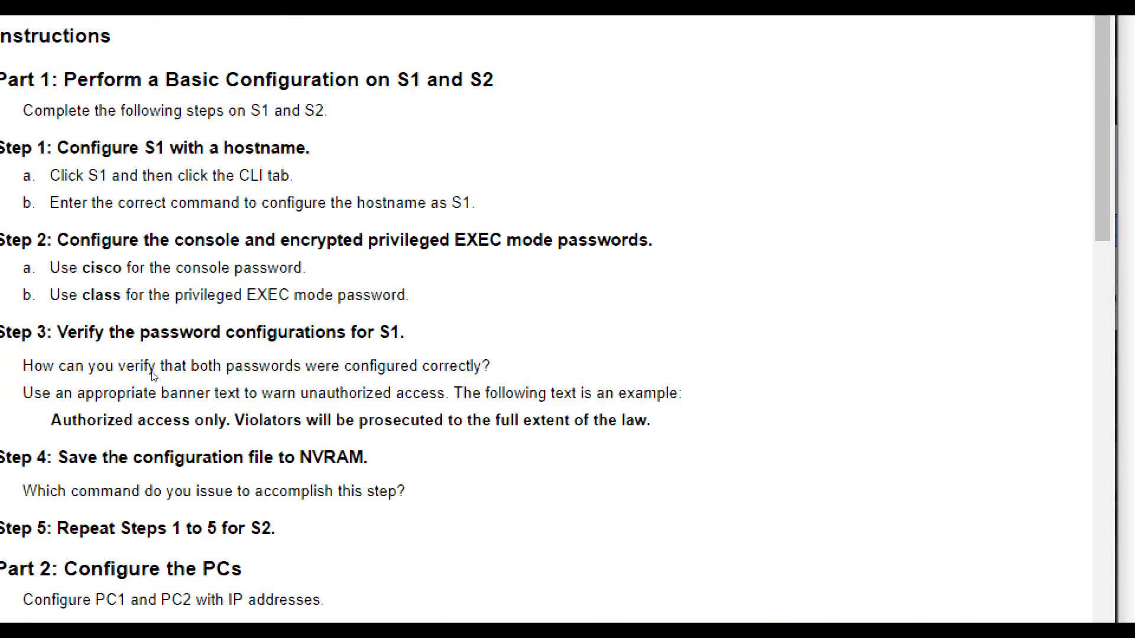
scroll(152, 375, "up", 1)
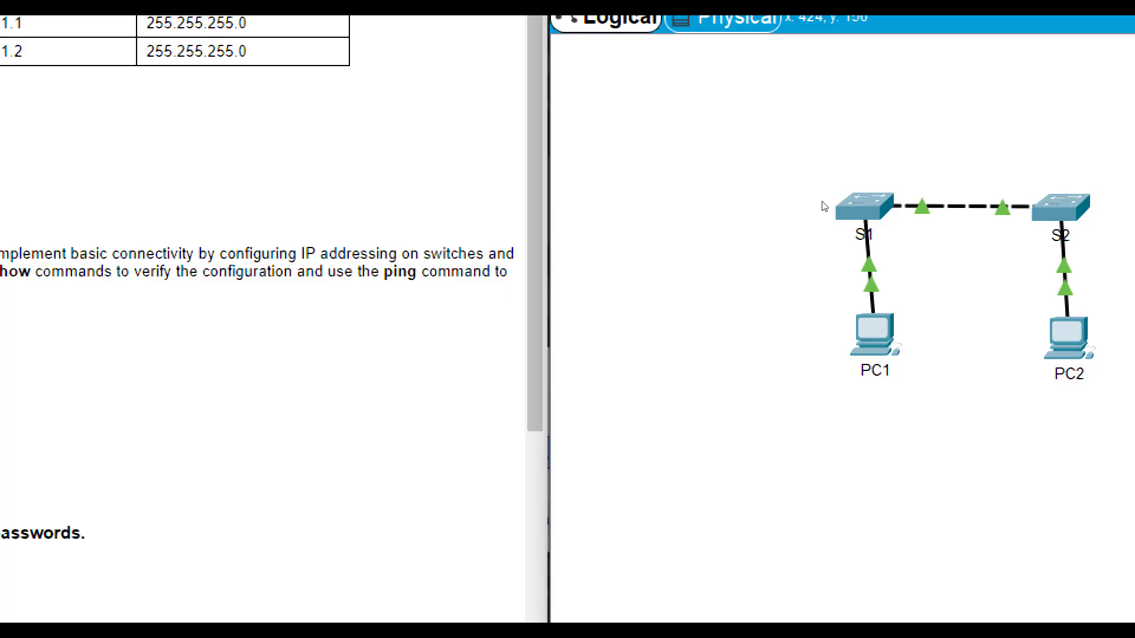
- Open S2's CLI, enter global configuration mode, and set hostname S2
left_click(1060, 206)
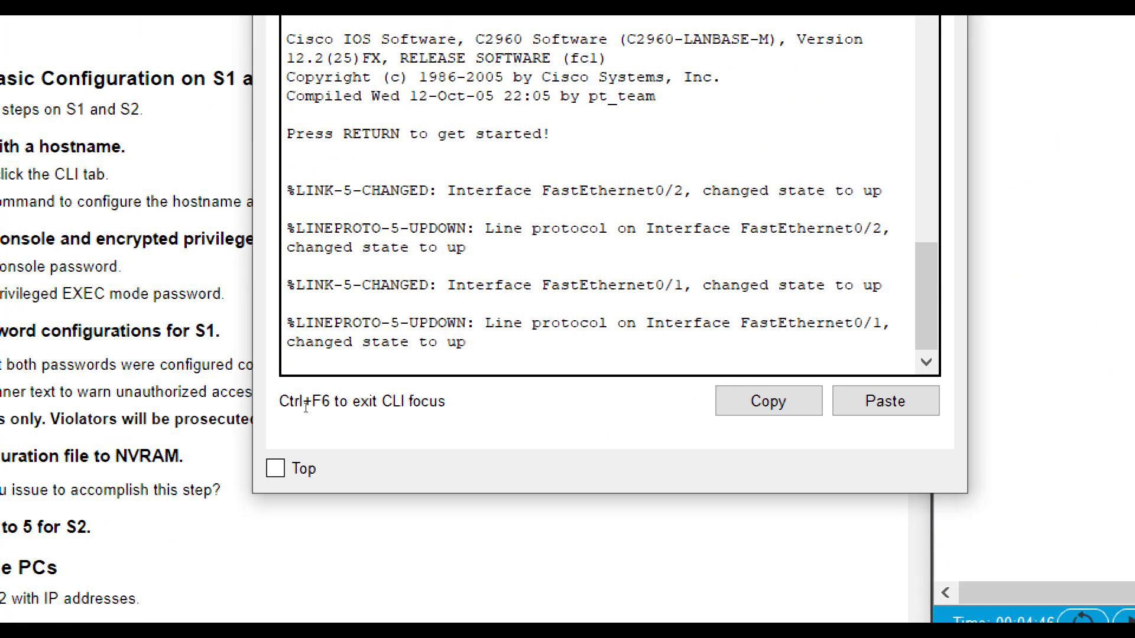
key("Return")
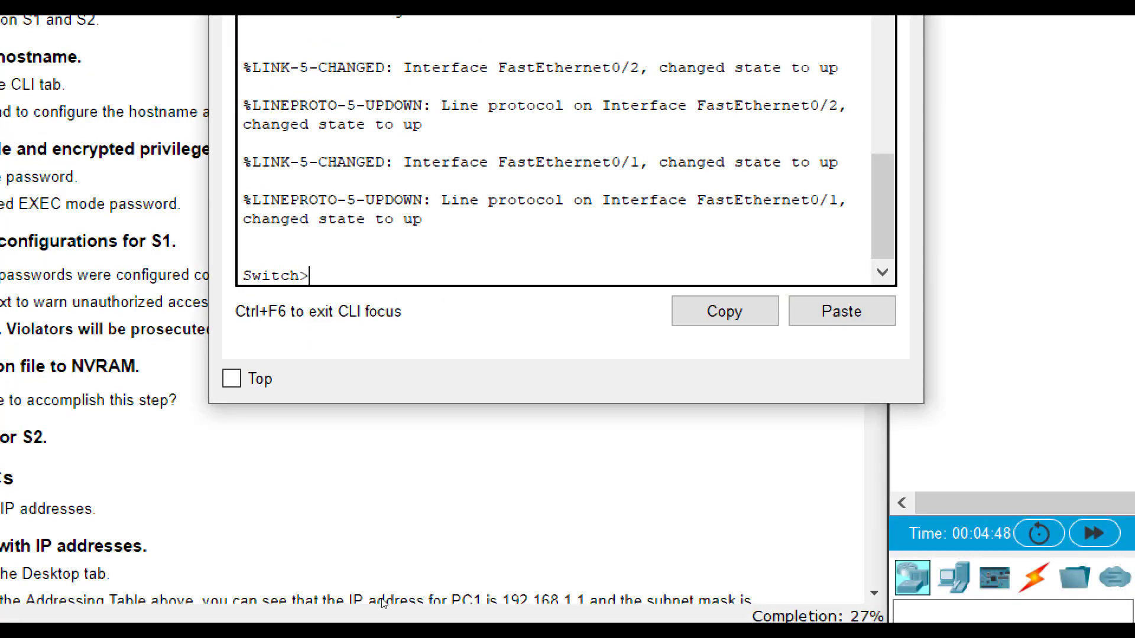
type("en")
key("Return")
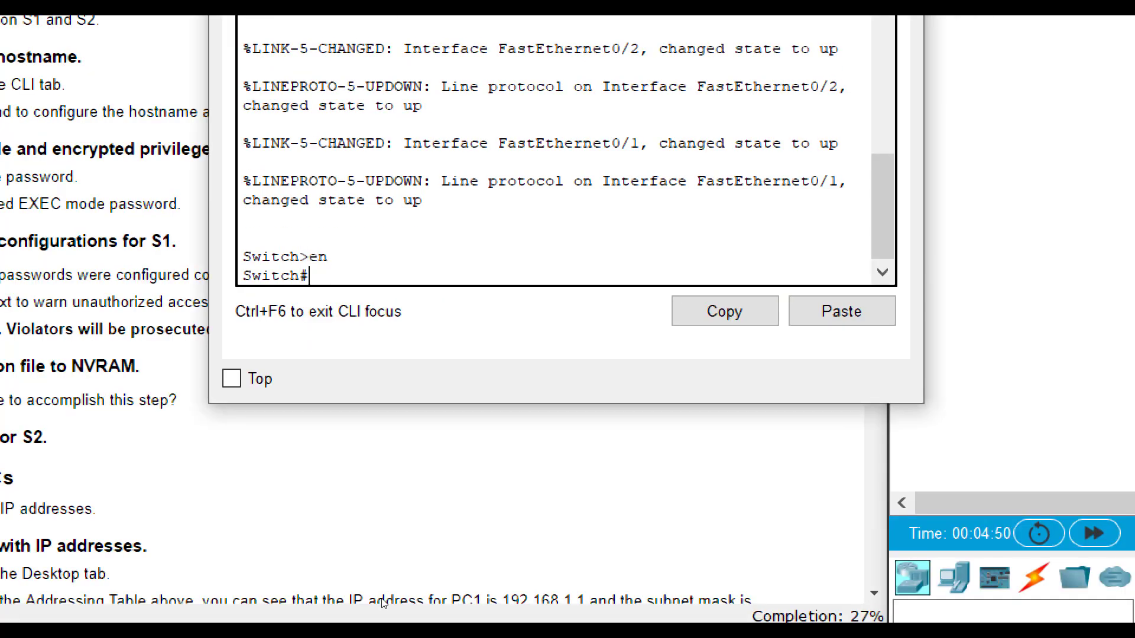
type("config t")
key("Return")
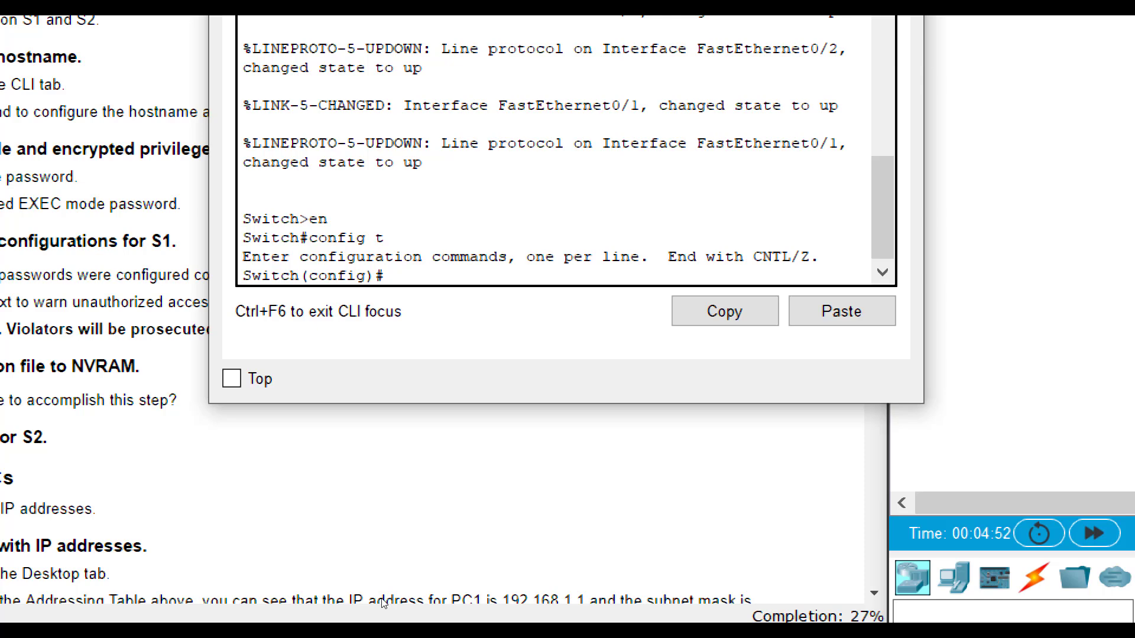
type("hostname S32")
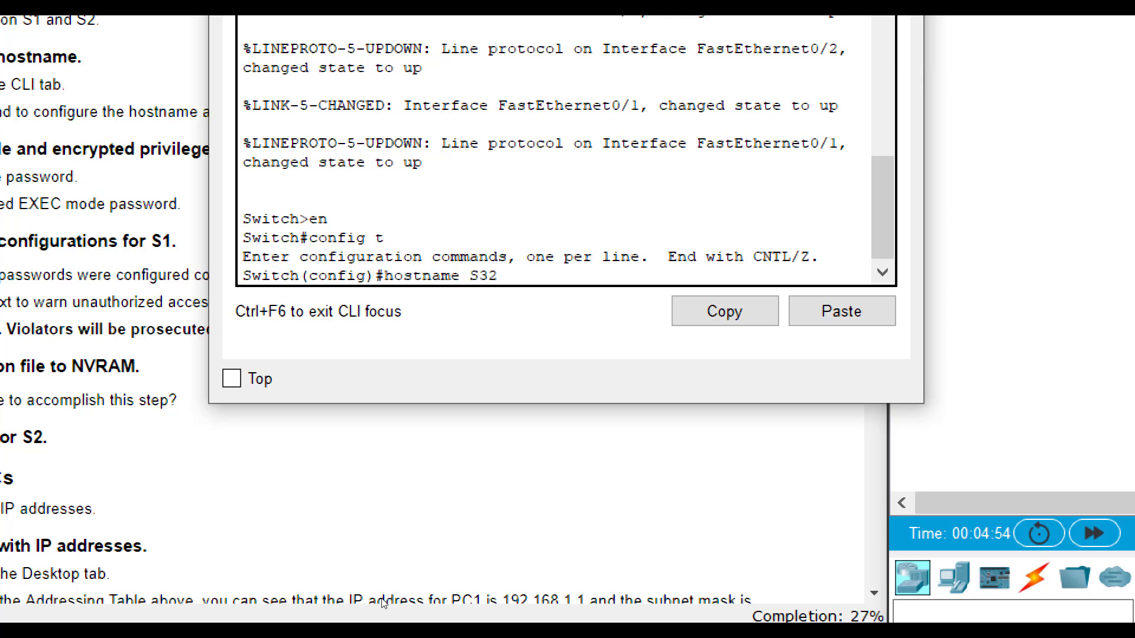
key("BackSpace")
key("BackSpace")
type("2")
key("Return")
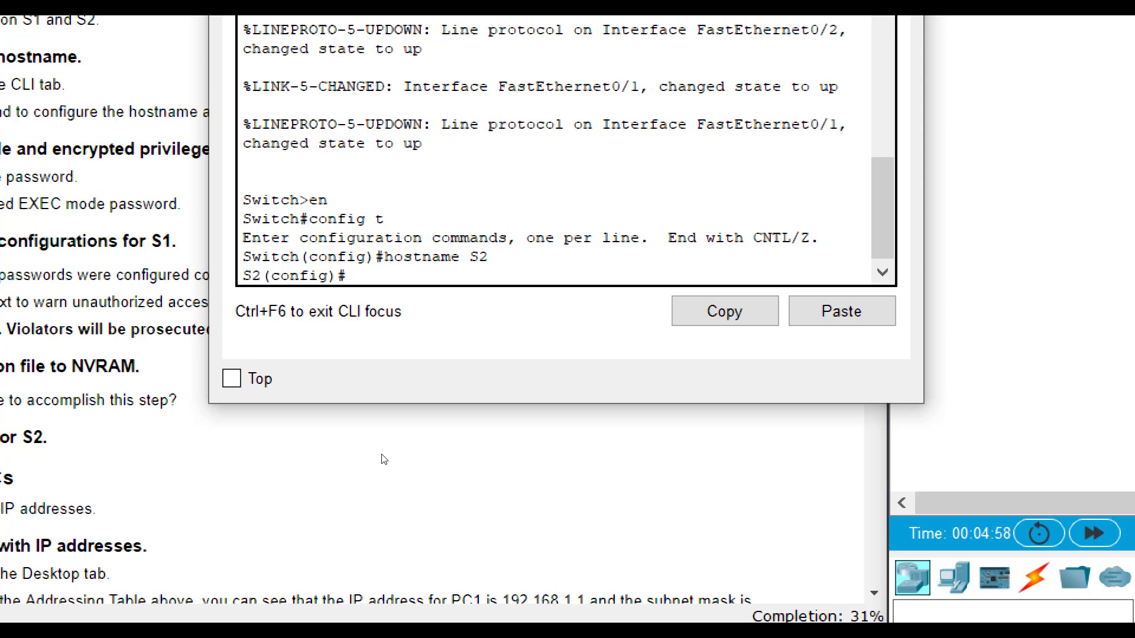
type("line con 0")
key("Return")
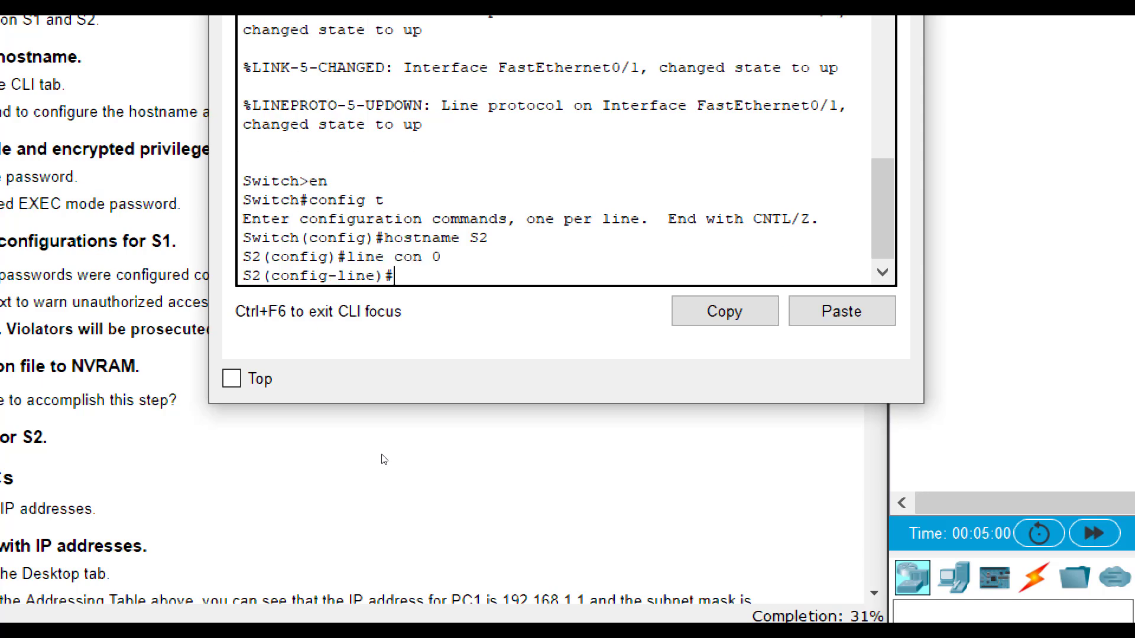
type("password cisco")
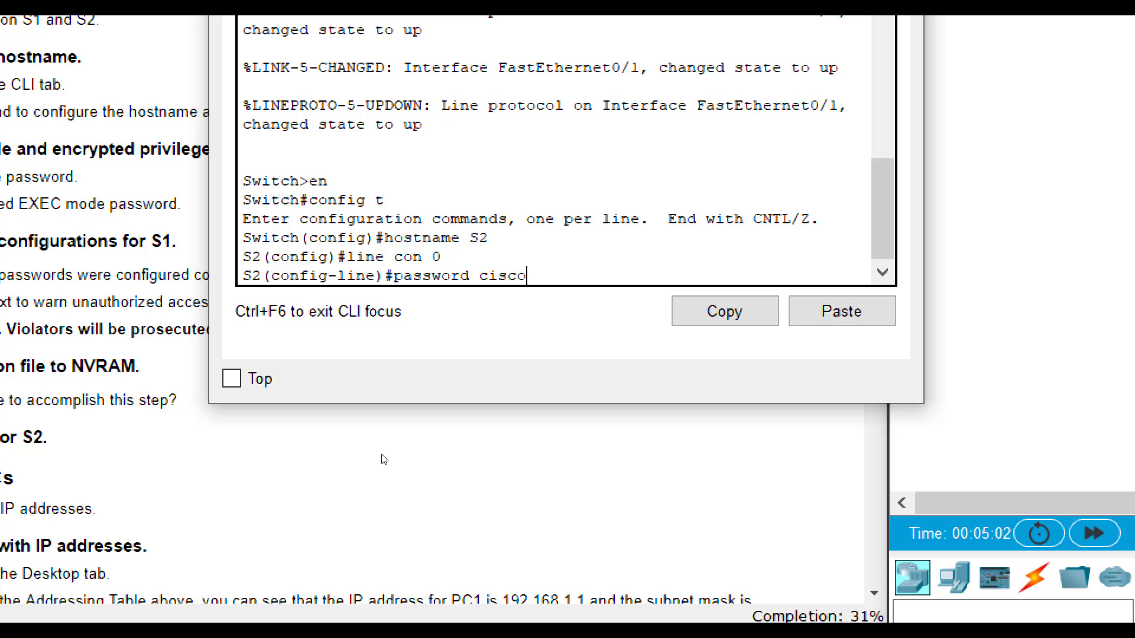
key("Return")
type("lpogin")
key("BackSpace")
key("BackSpace")
key("BackSpace")
key("BackSpace")
key("BackSpace")
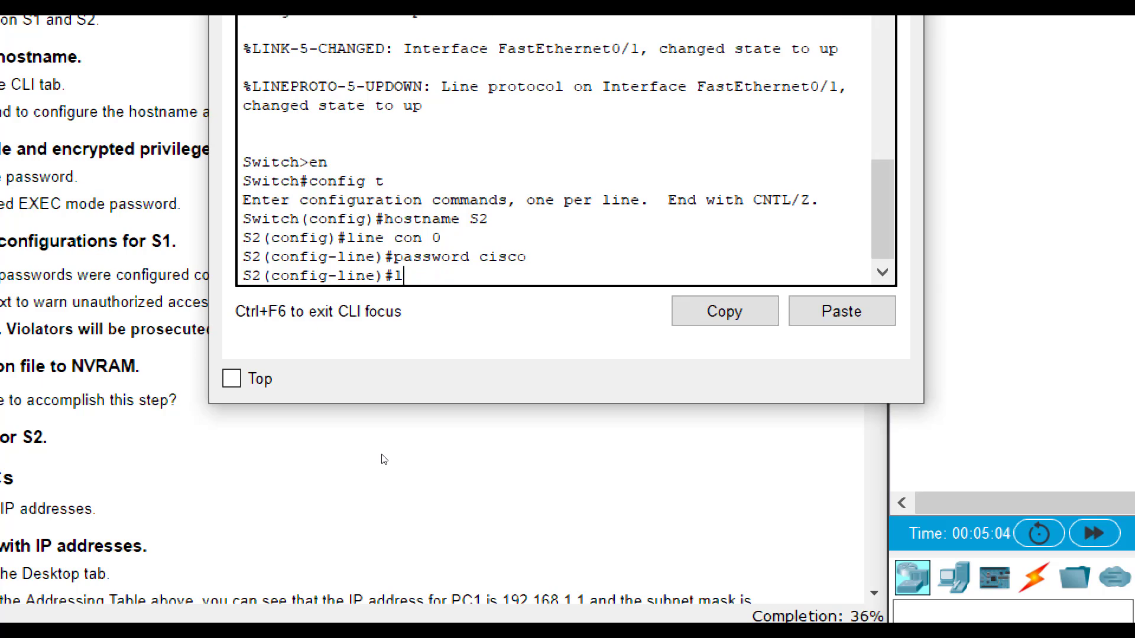
type("ogin")
key("Return")
type("exit")
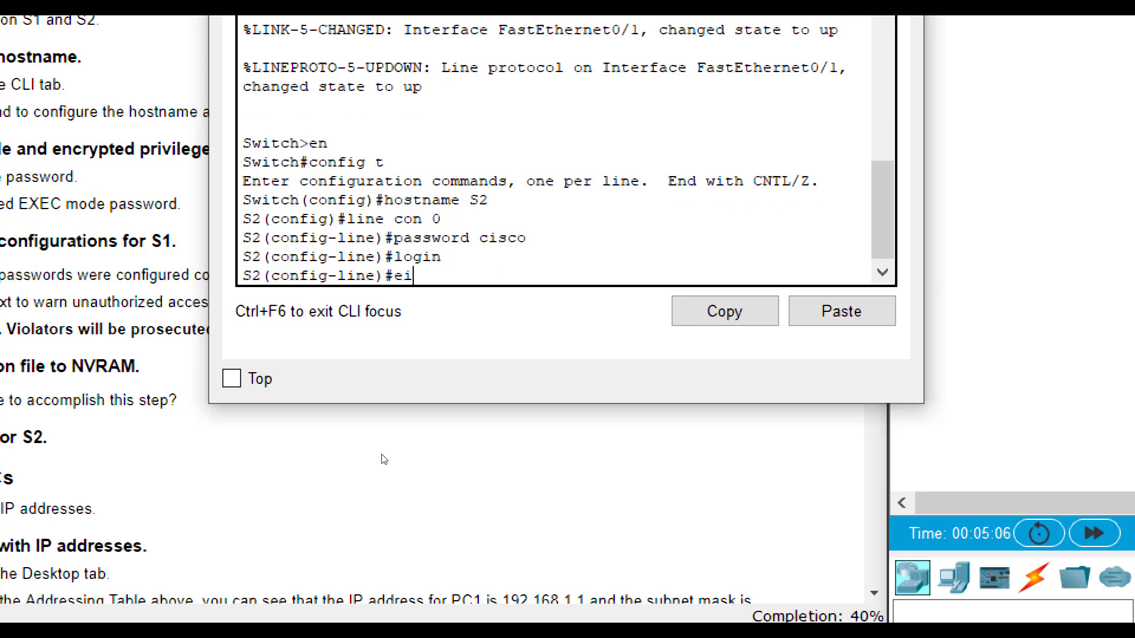
key("Return")
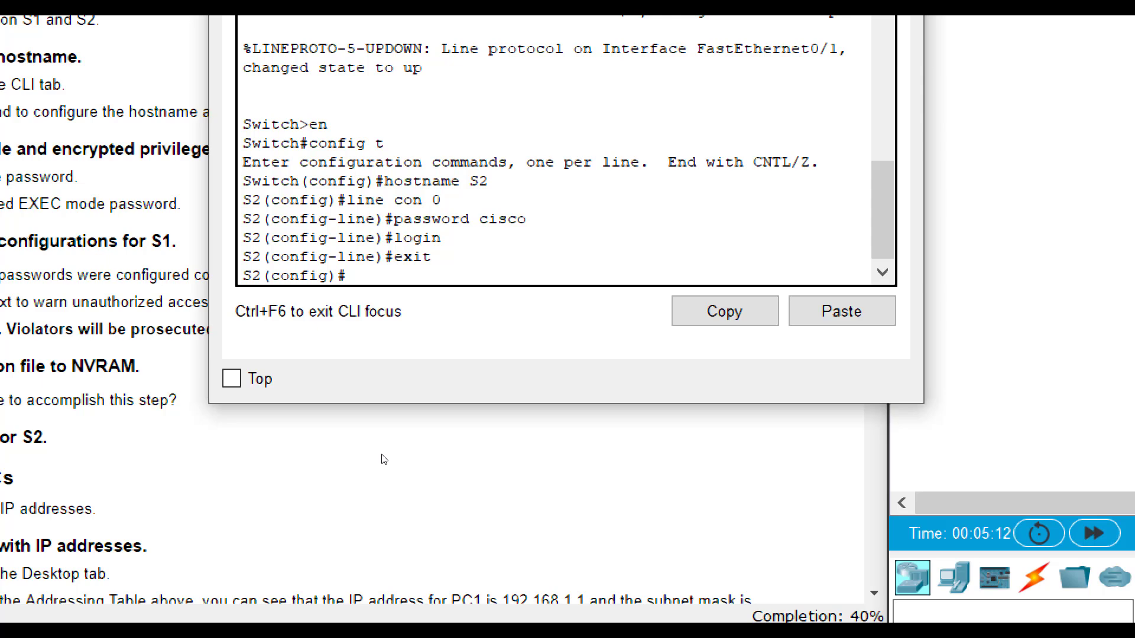
type("enable secret class")
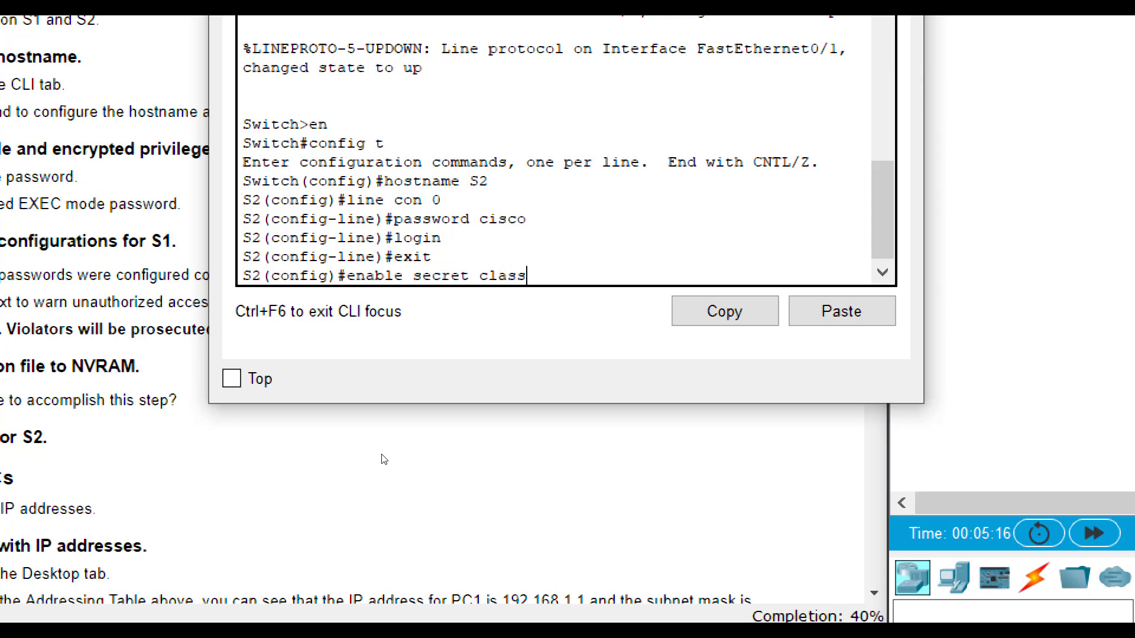
key("Return")
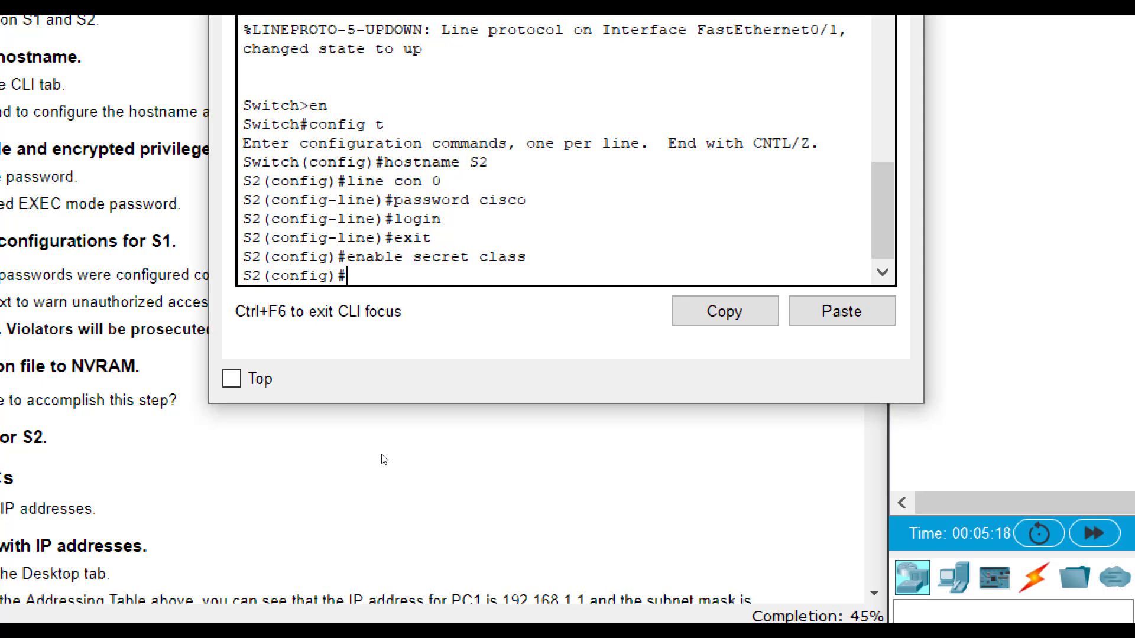
- Enter S2's banner motd "Authorized access only. Violators will be prosecuted to the full extent of the law."
type("banner mot d")
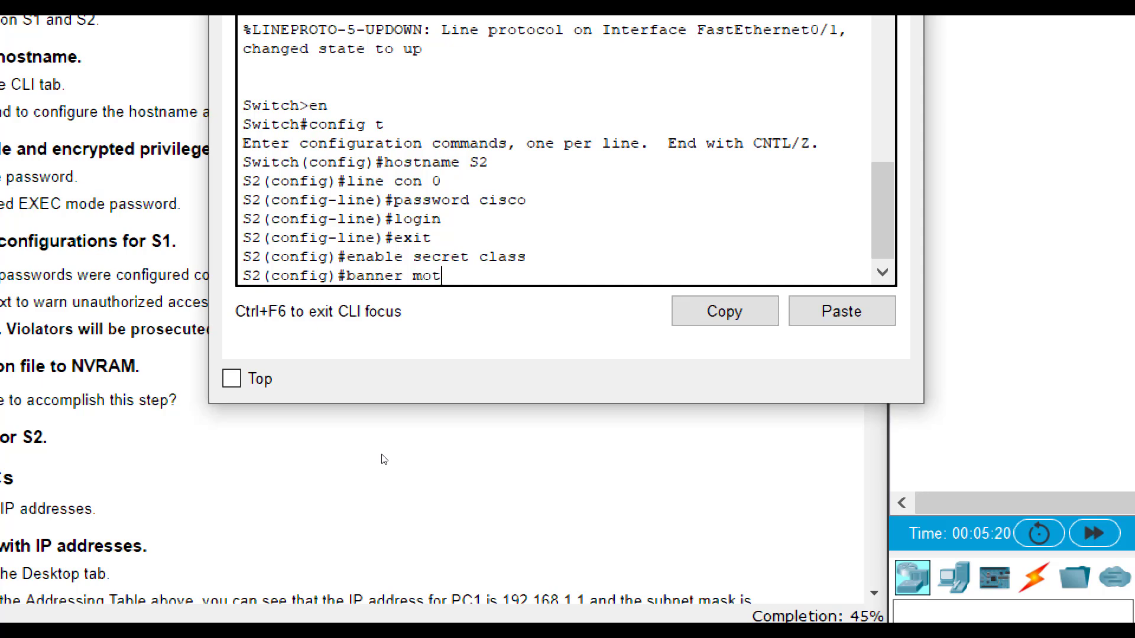
key("BackSpace")
key("BackSpace")
type("d \"Authorized access ")
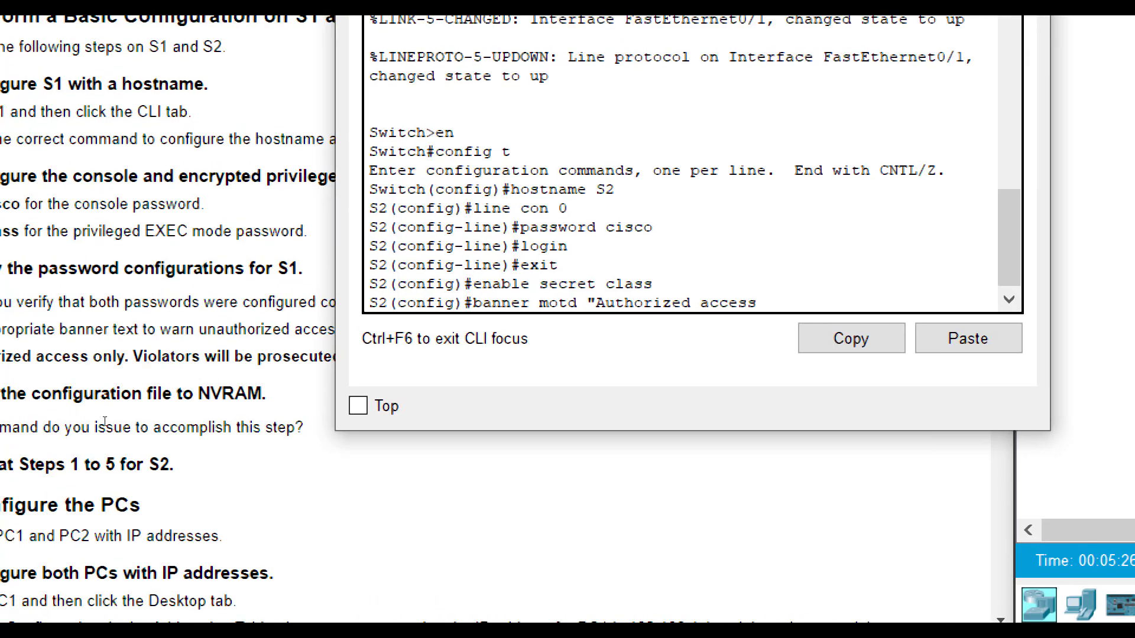
type("only. Violators will be pro")
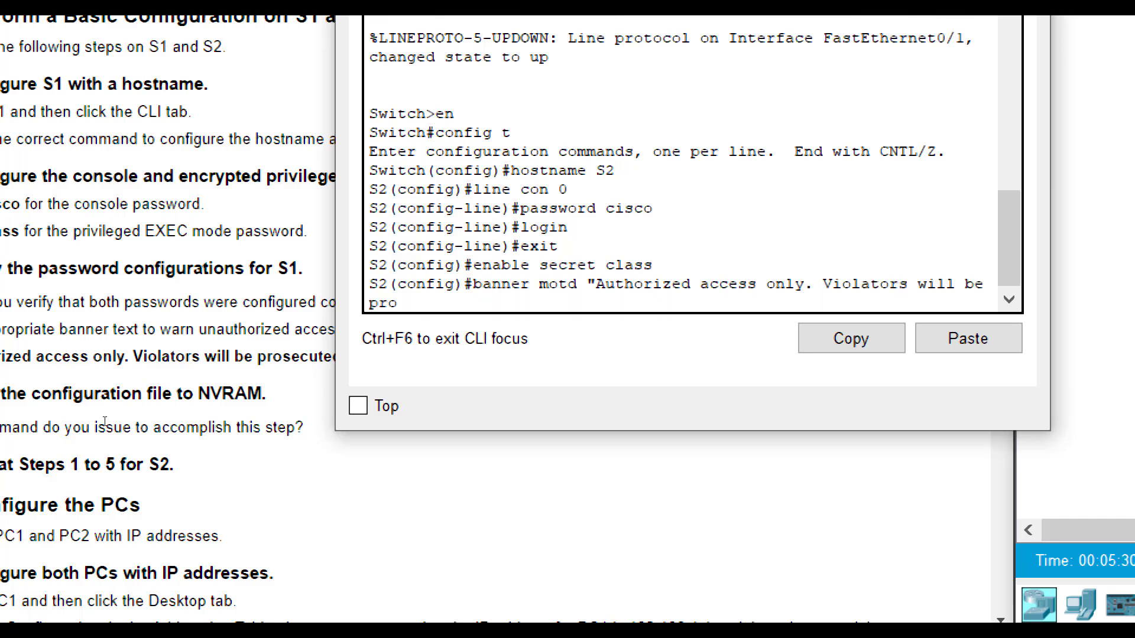
type("secuted to the full ex")
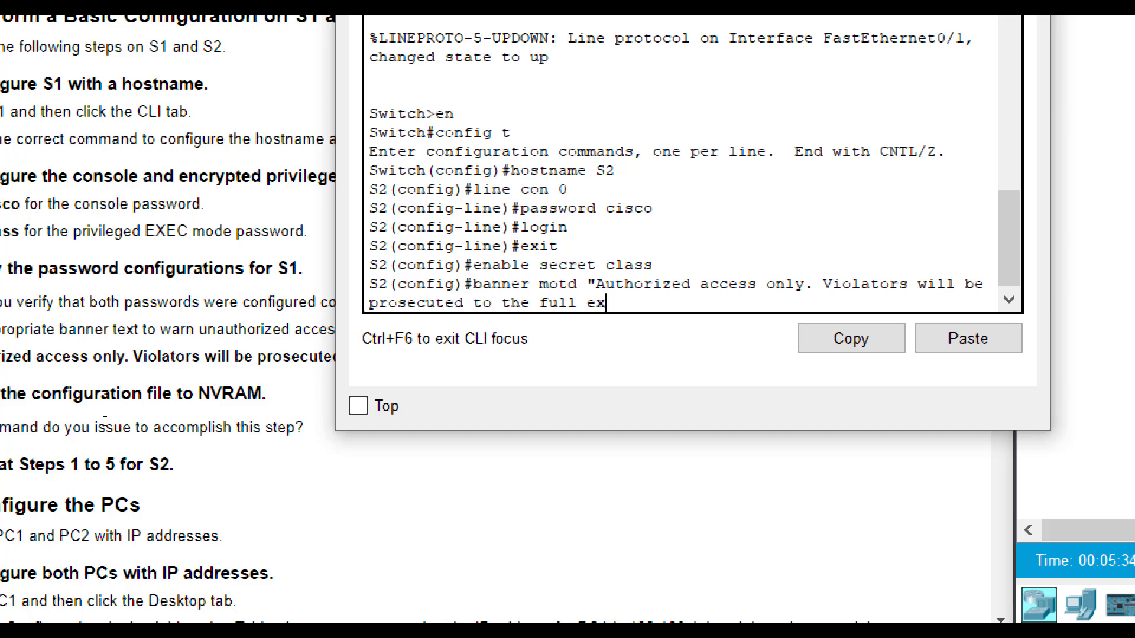
type("tent of the law.\"")
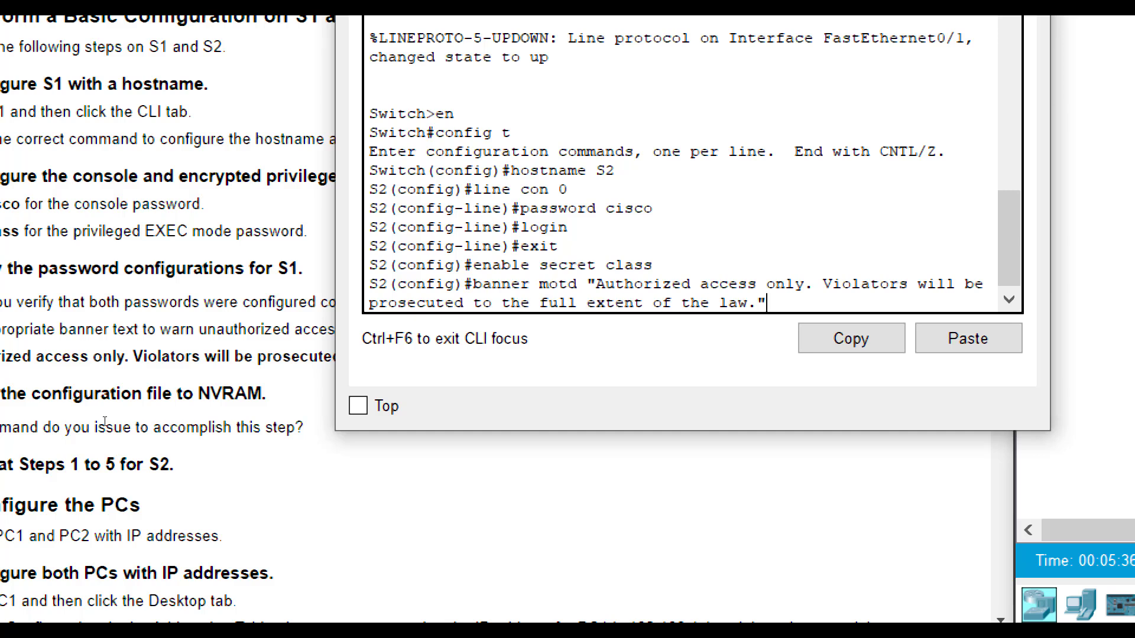
key("Return")
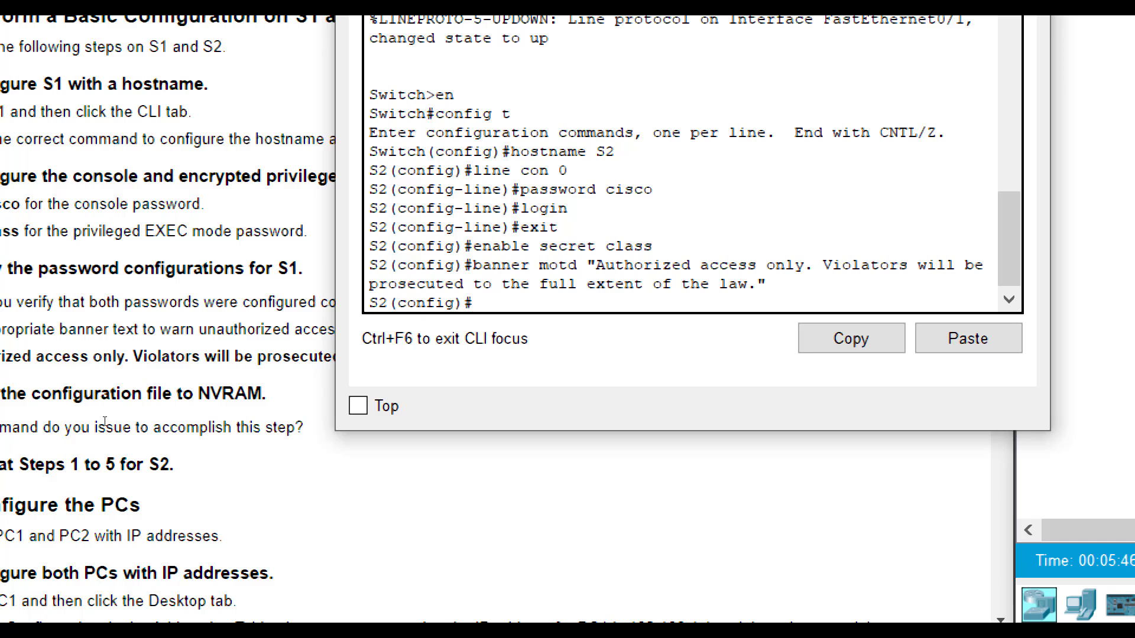
- Return to privileged EXEC and save S2's configuration with copy run start
type("exit")
key("Return")
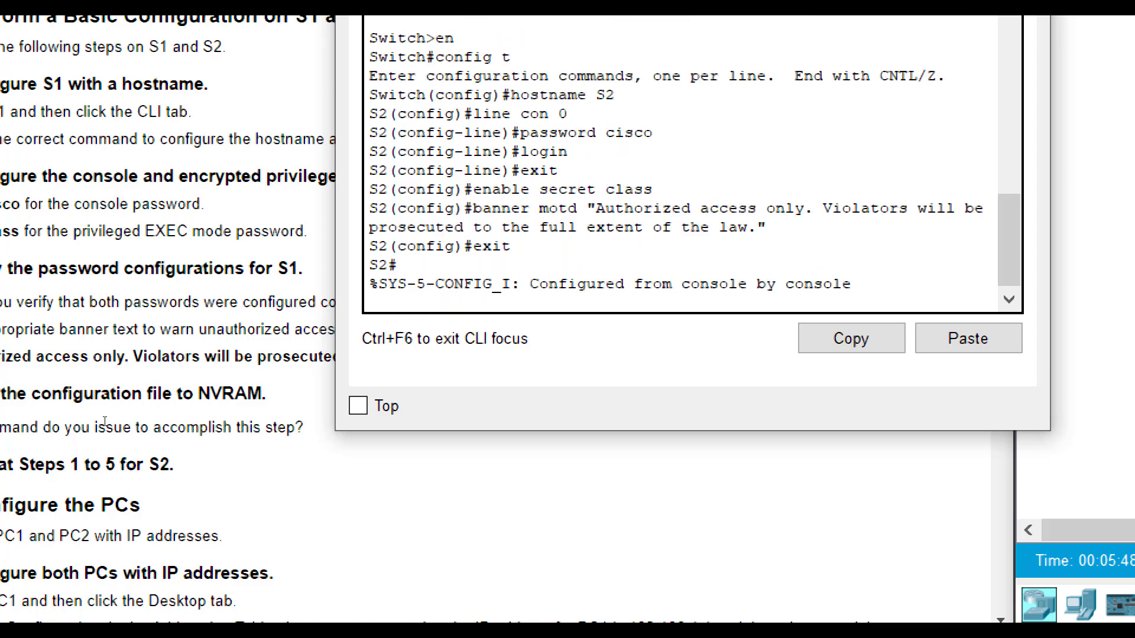
key("Return")
type("copy run start")
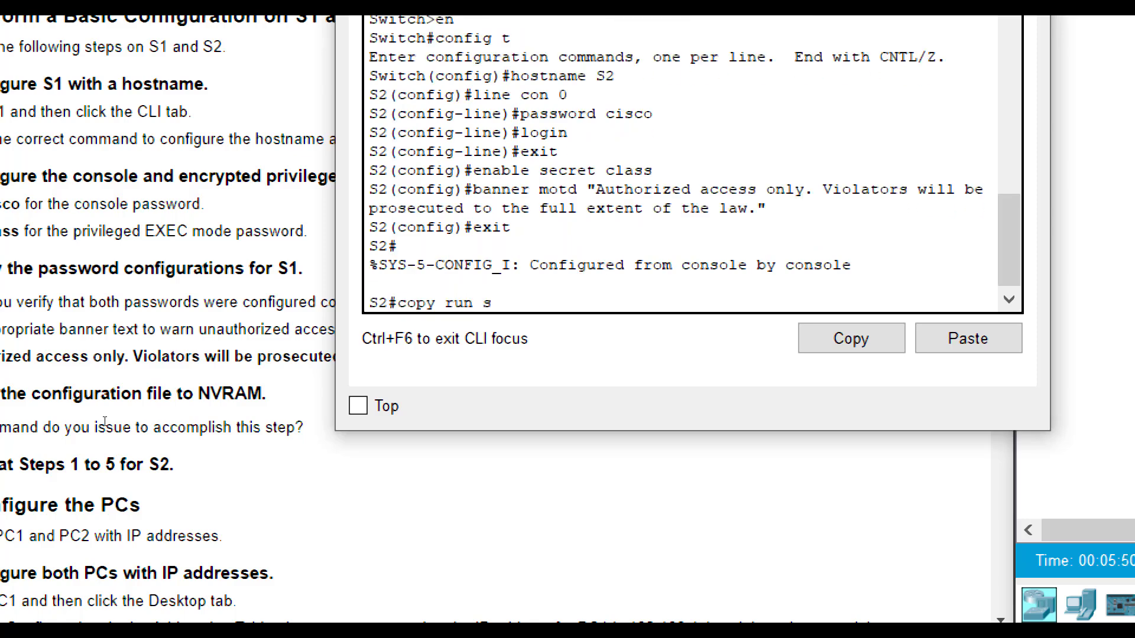
key("Return")
key("Return")
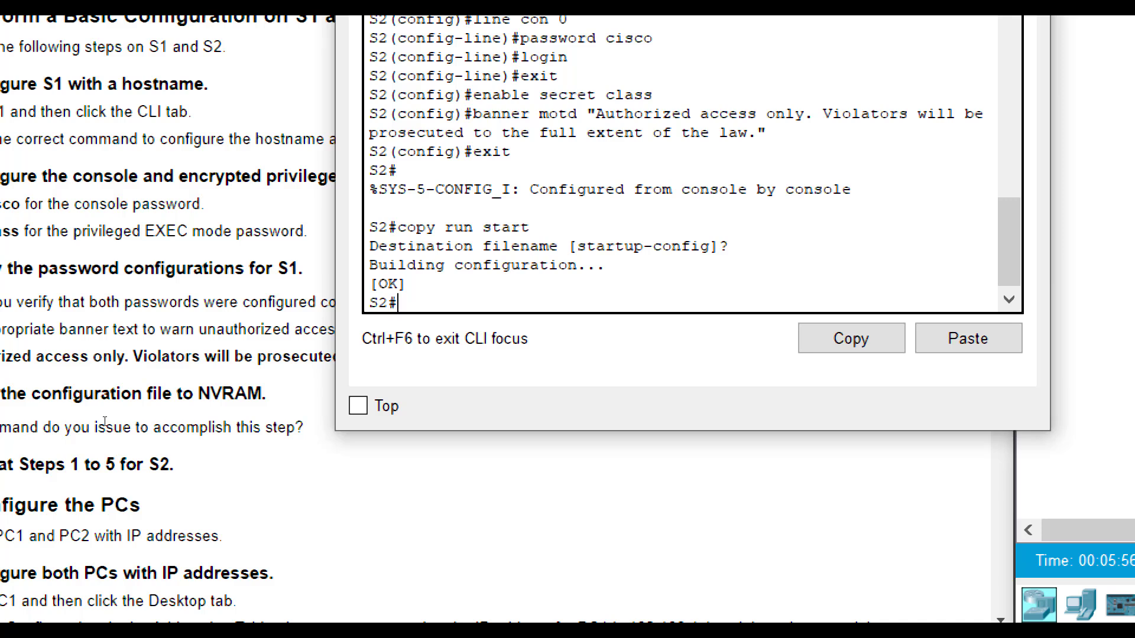
- From config t, save again with do copy run start and page through do show run
type("config t")
key("Return")
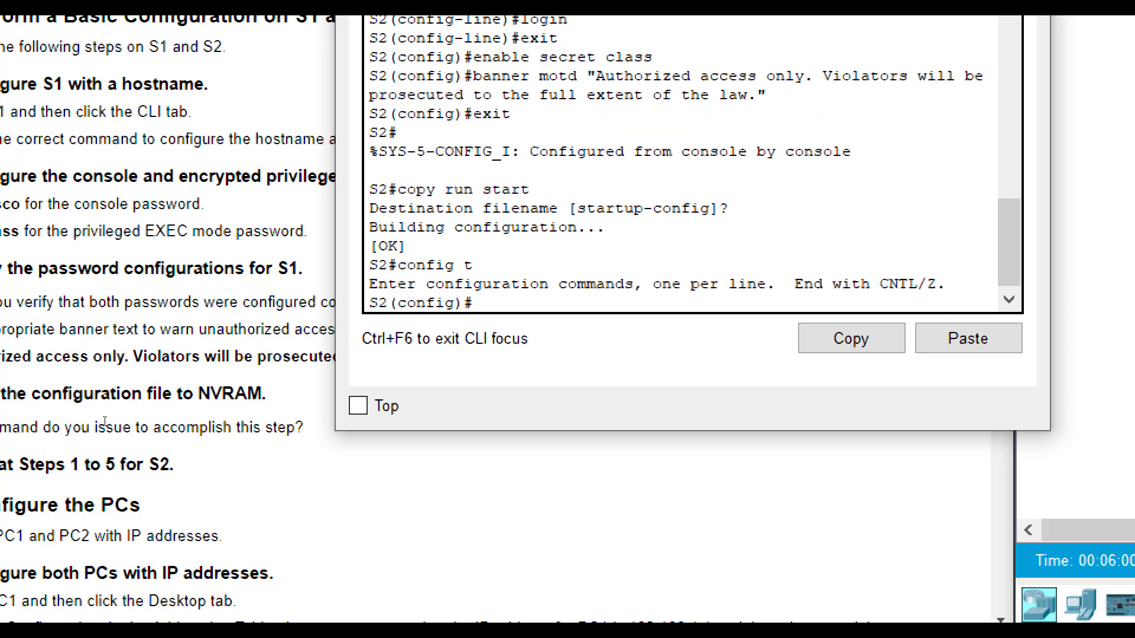
type("do copy run start")
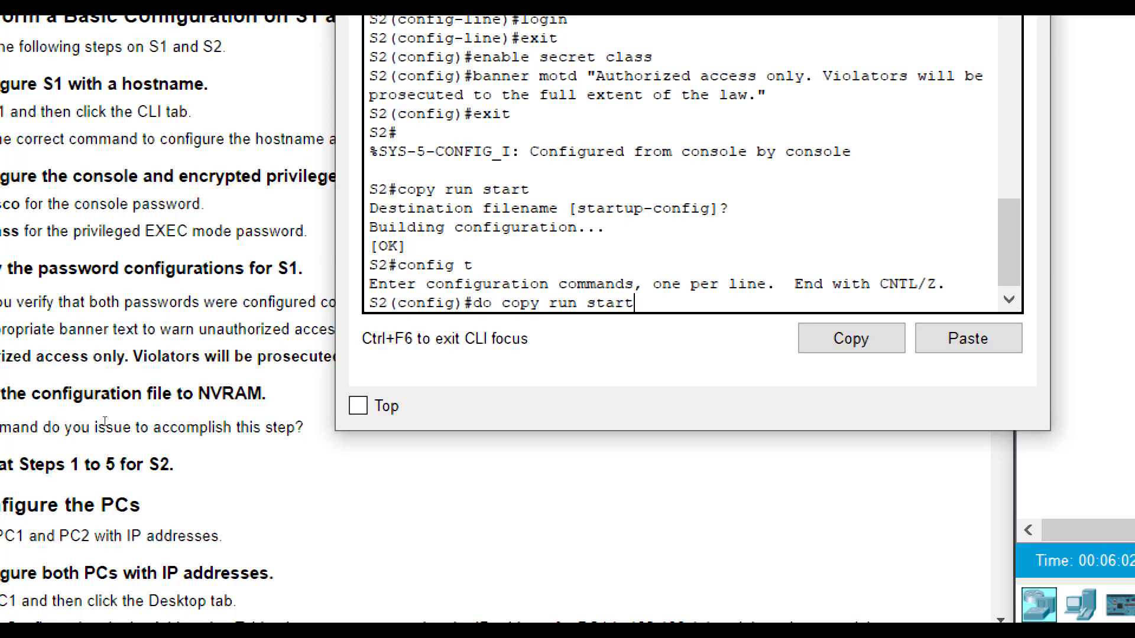
key("Return")
key("Return")
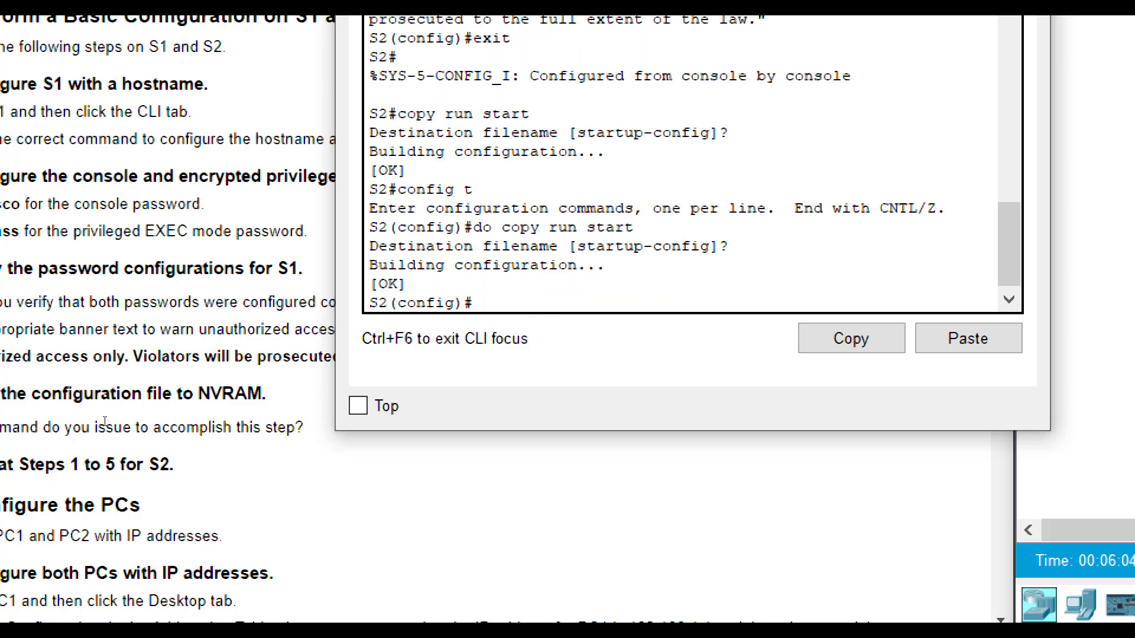
type("do show ru")
key("Return")
key("space")
key("space")
key("space")
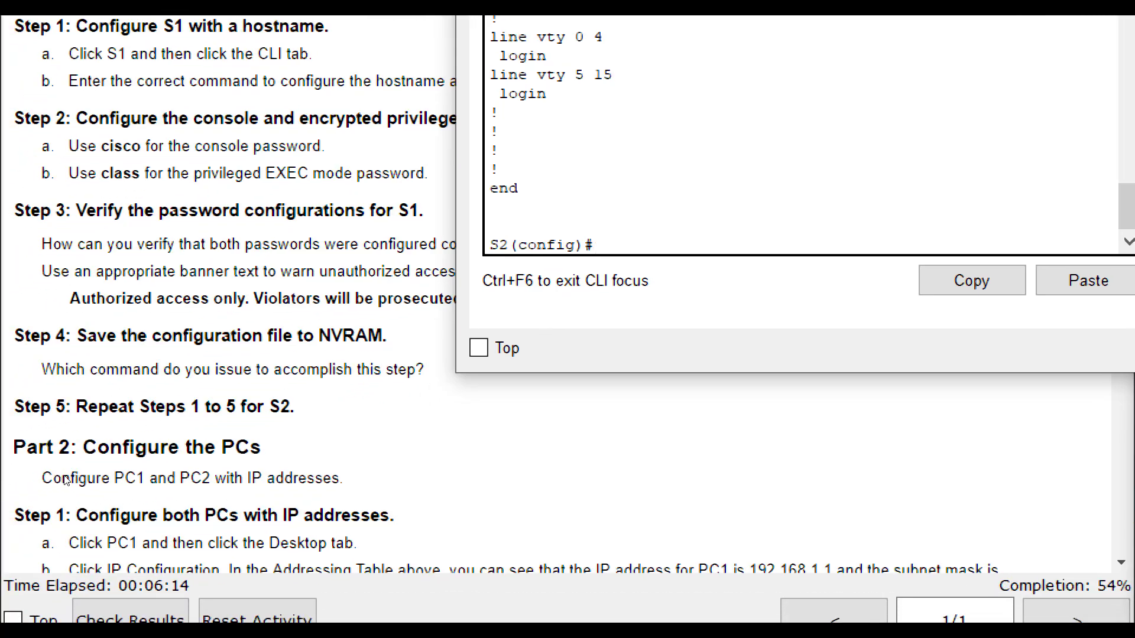
- Bring the lab instructions forward and scroll down through Part 2
left_click(66, 480)
scroll(87, 467, "down", 1)
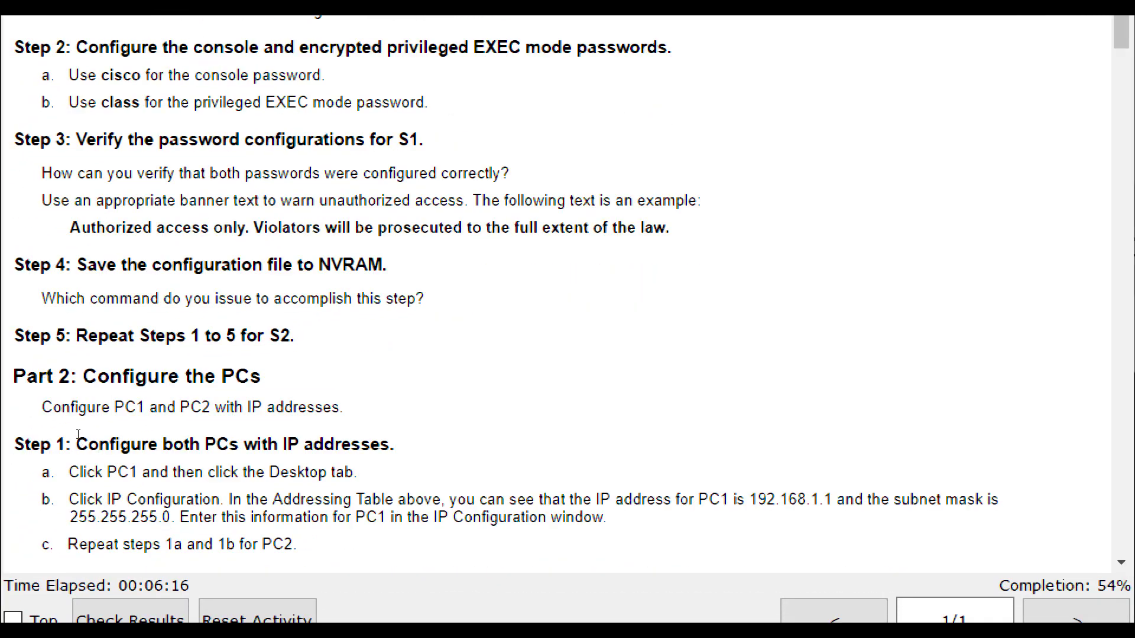
scroll(83, 432, "down", 2)
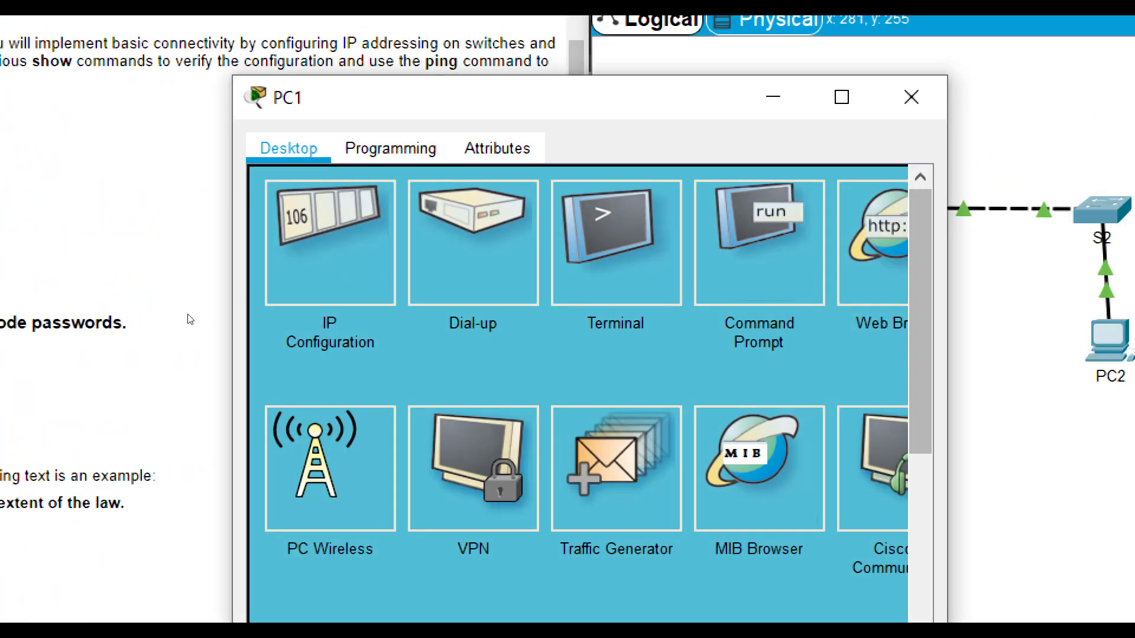
- In PC1's IP Configuration, enter 192.168.1.1 and keep the auto-filled 255.255.255.0 mask
scroll(122, 268, "up", 5)
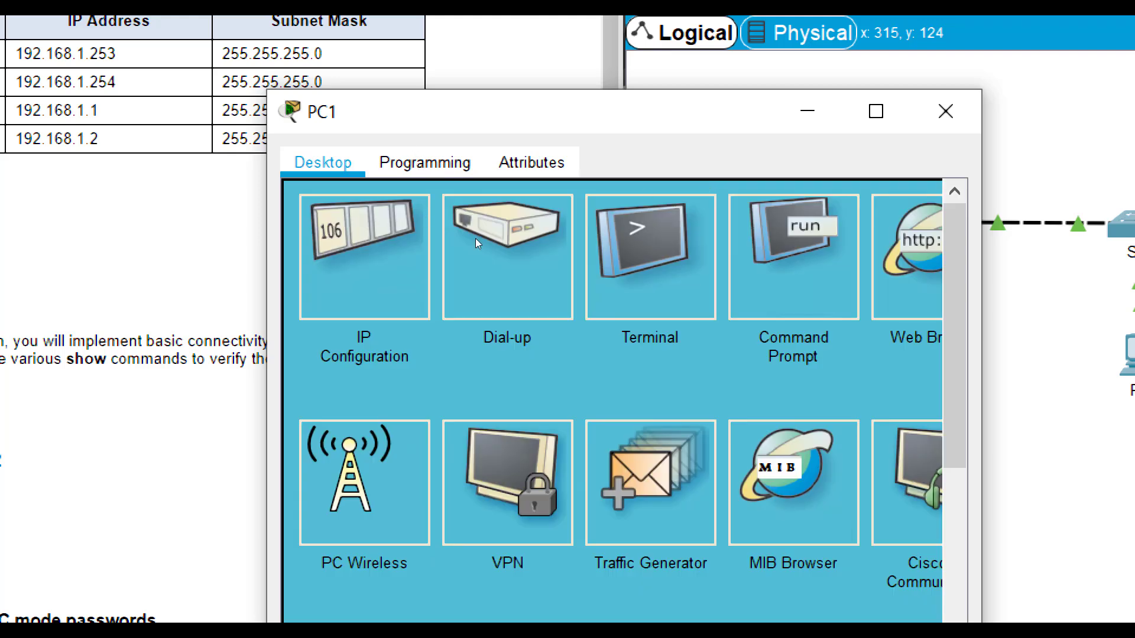
left_click(436, 223)
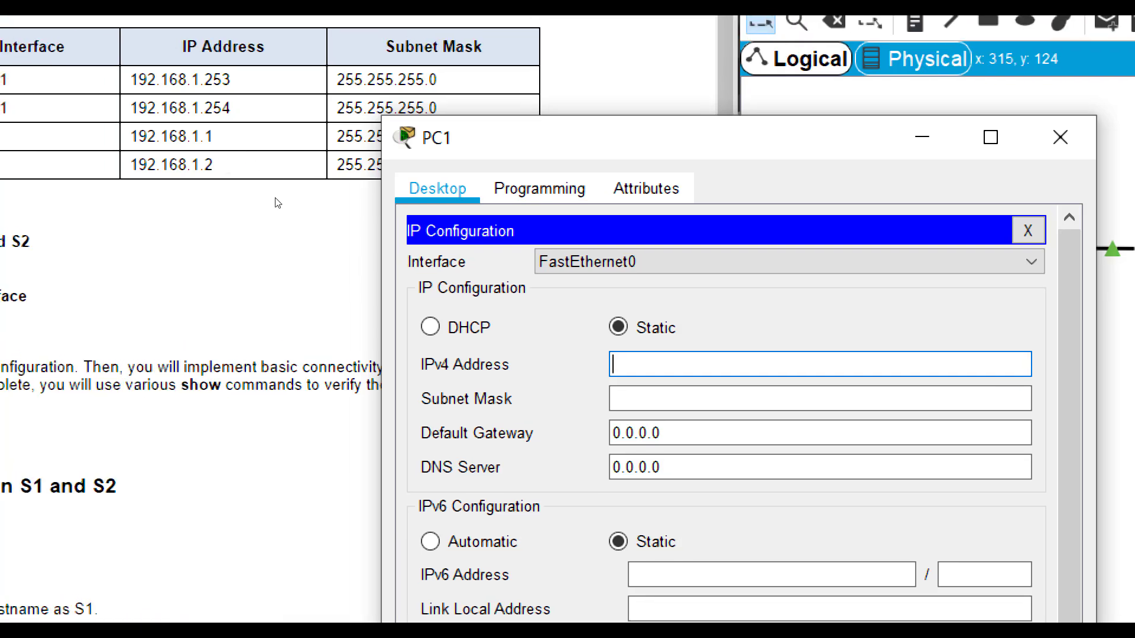
type("192.168.1.1")
key("Tab")
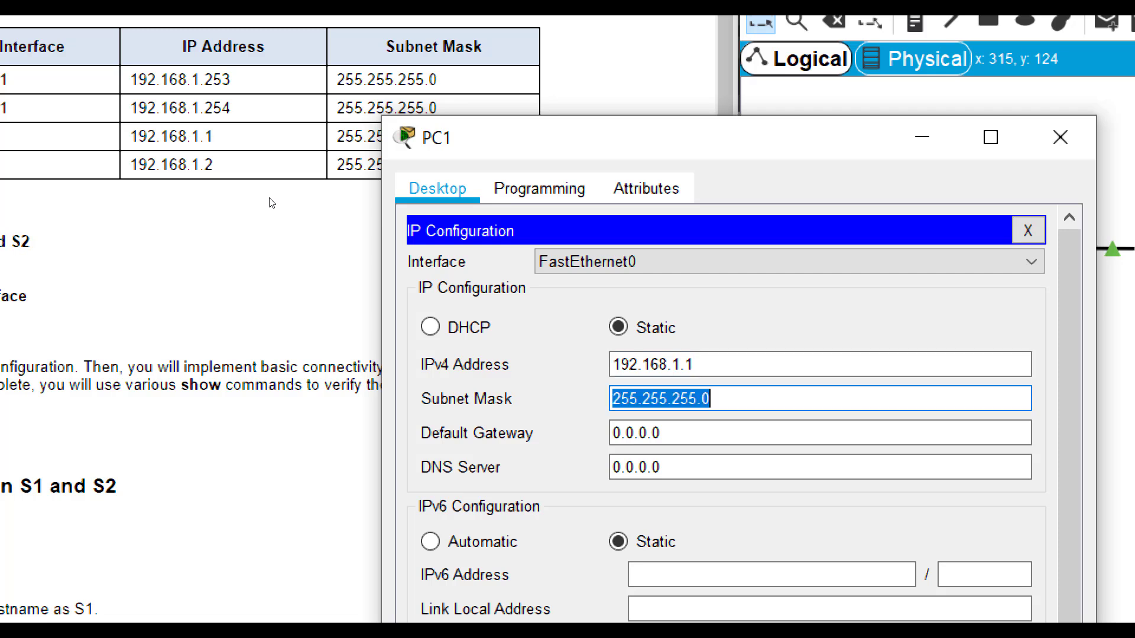
left_click_drag(450, 144, 428, 167)
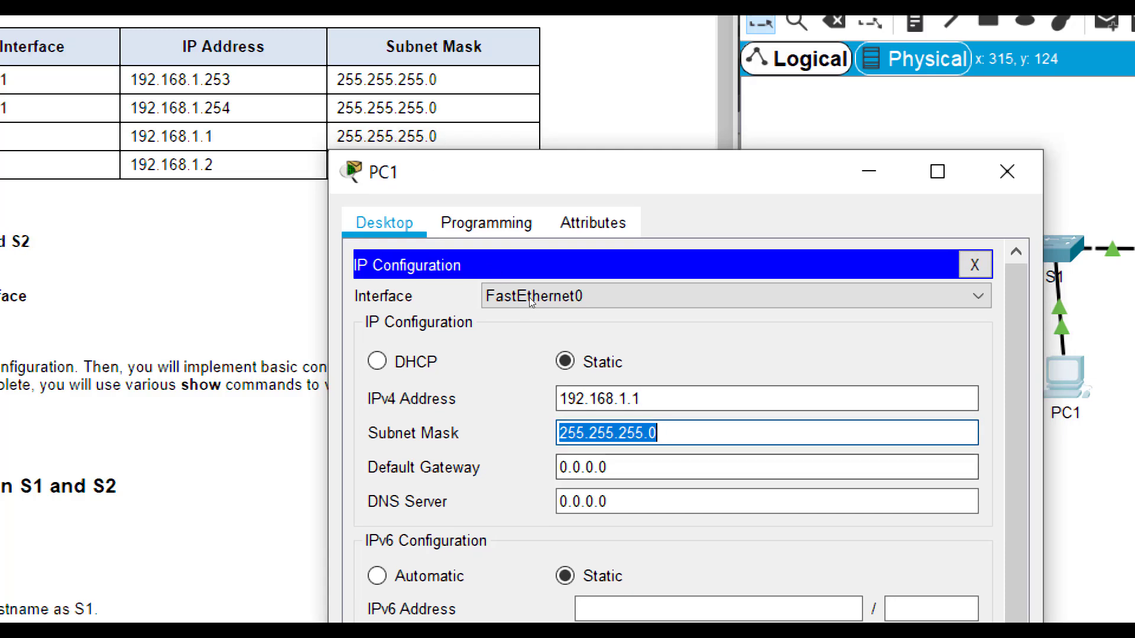
key("End")
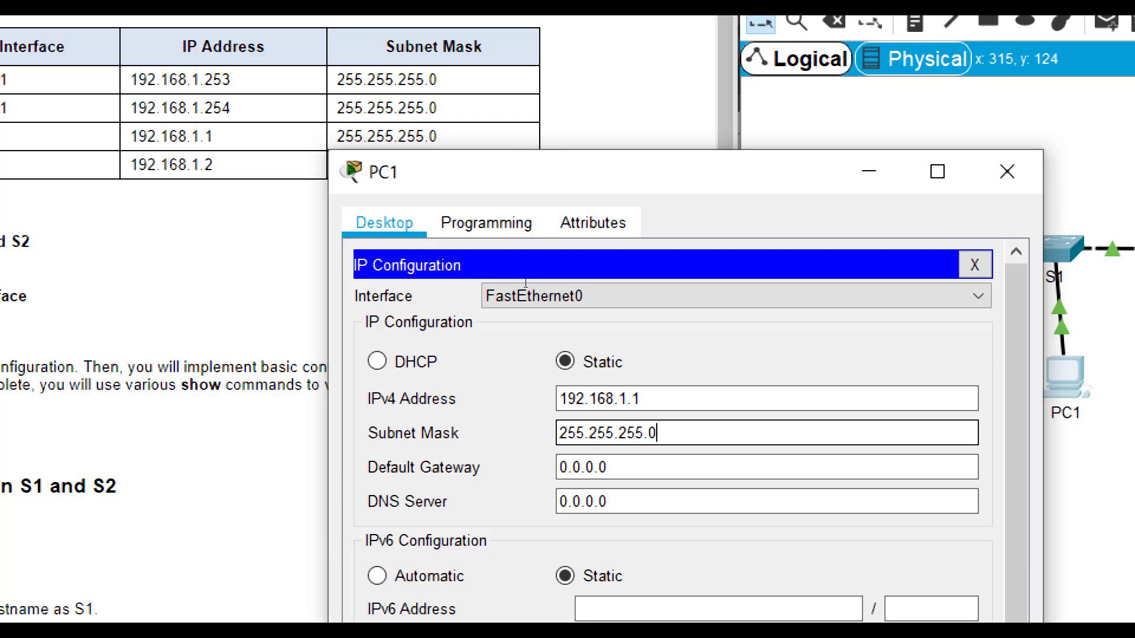
key("Tab")
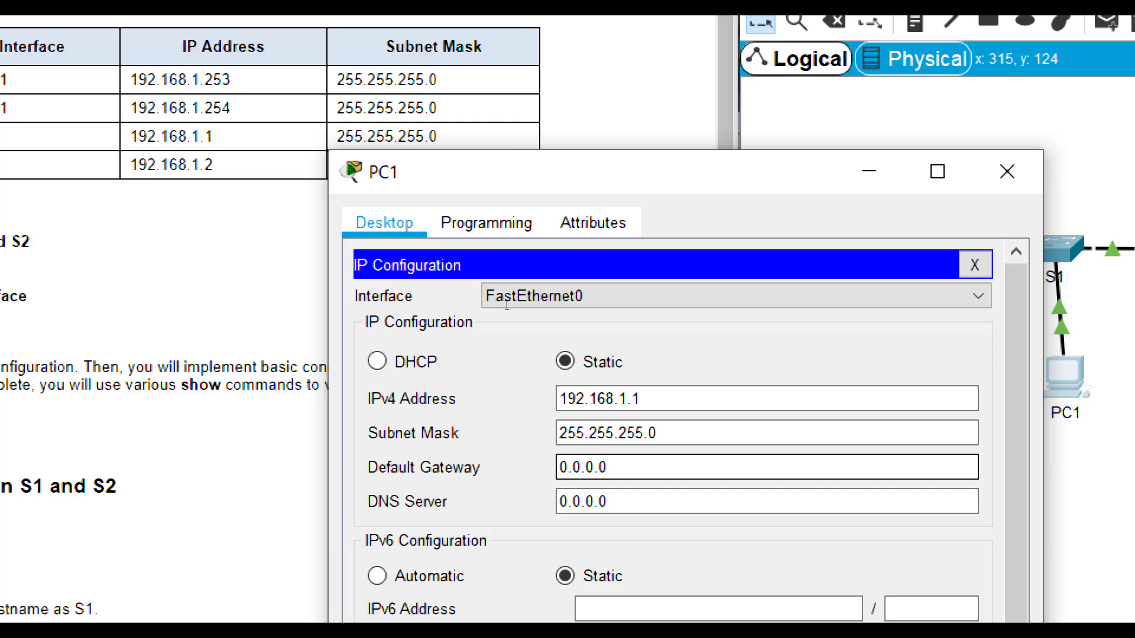
key("Tab")
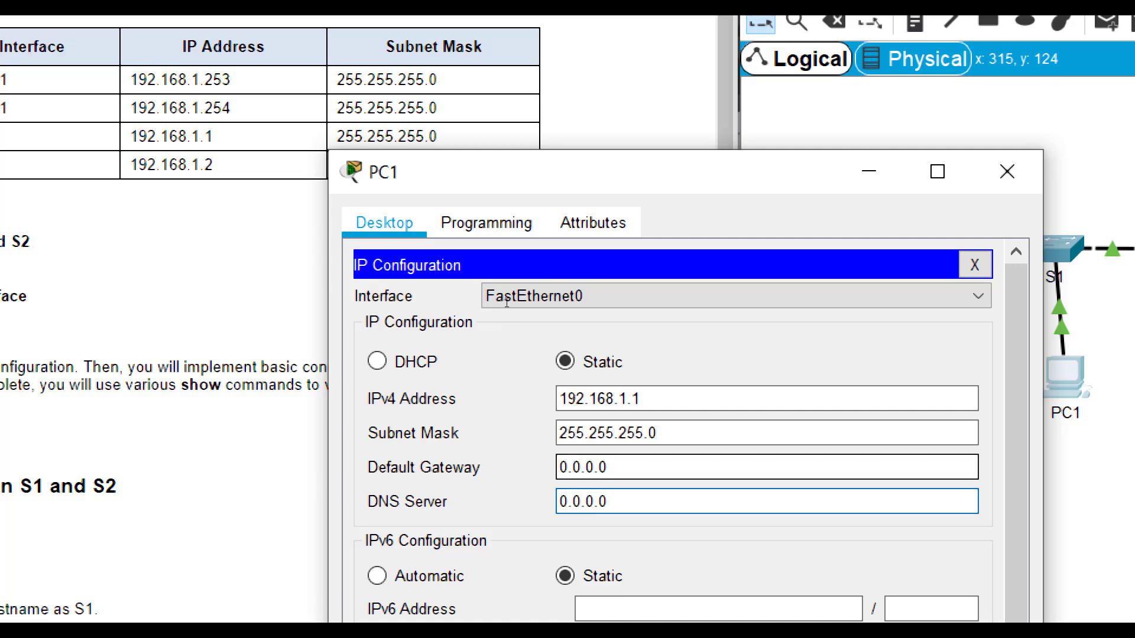
key("shift+Tab")
key("shift+Tab")
key("shift+Tab")
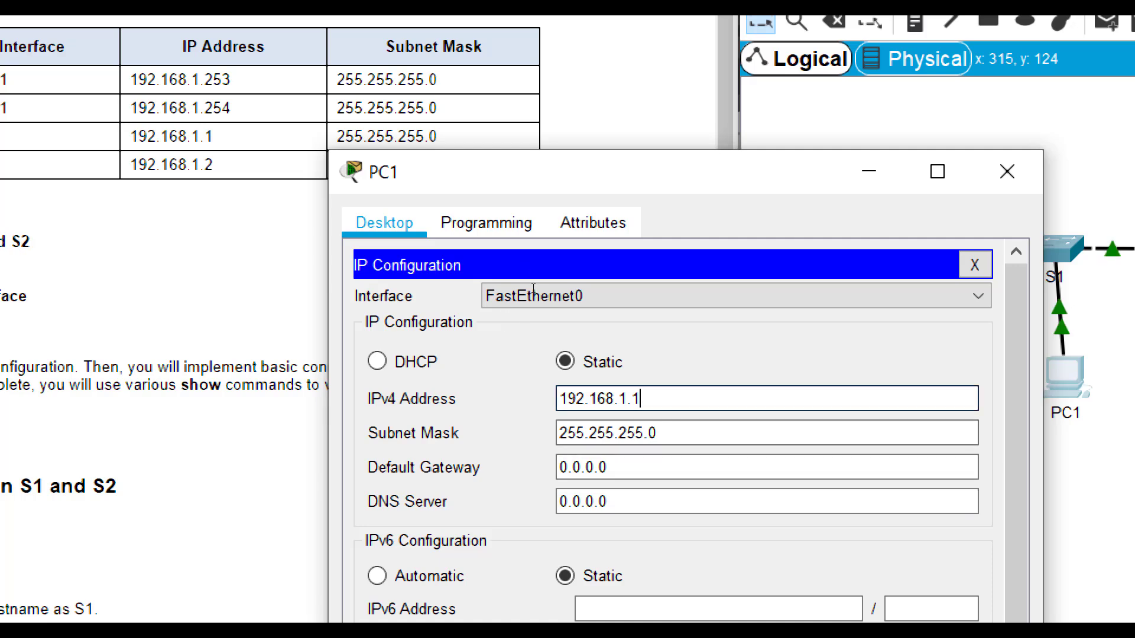
key("Tab")
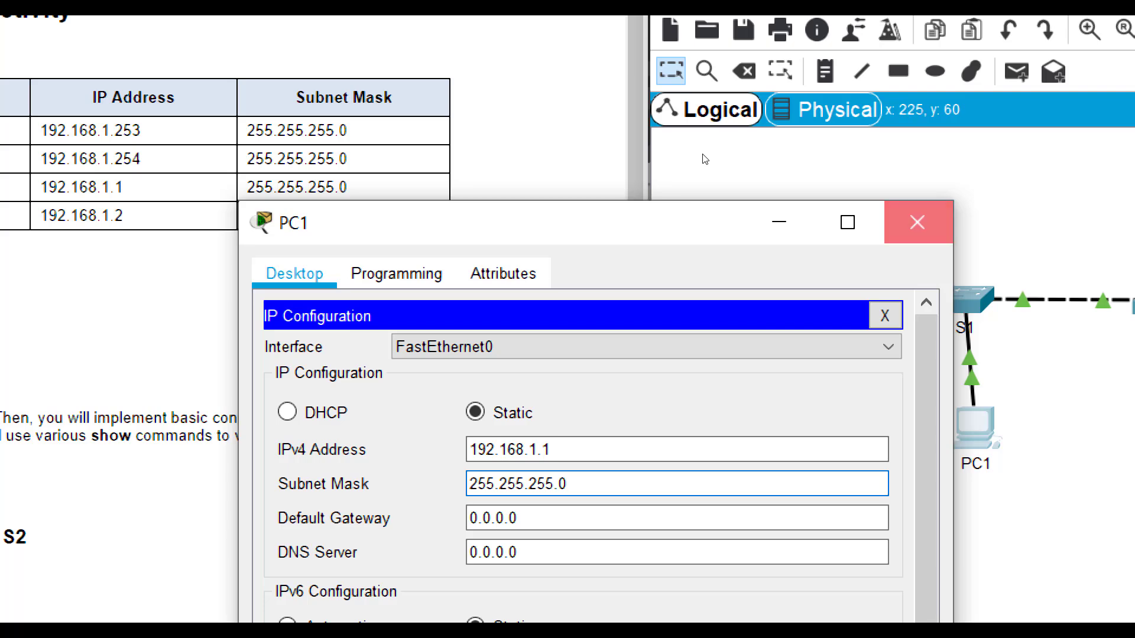
- Close PC1 and enter 192.168.1.2 in PC2's IP Configuration, auto-filling mask 255.255.255.0
key("alt+F4")
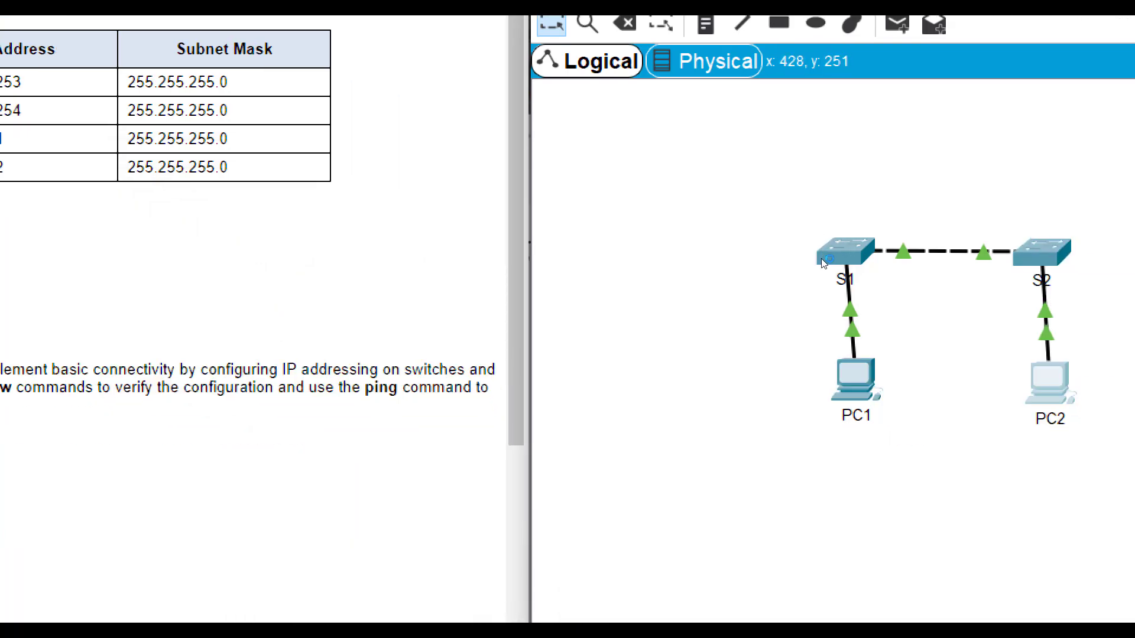
key("alt+Tab")
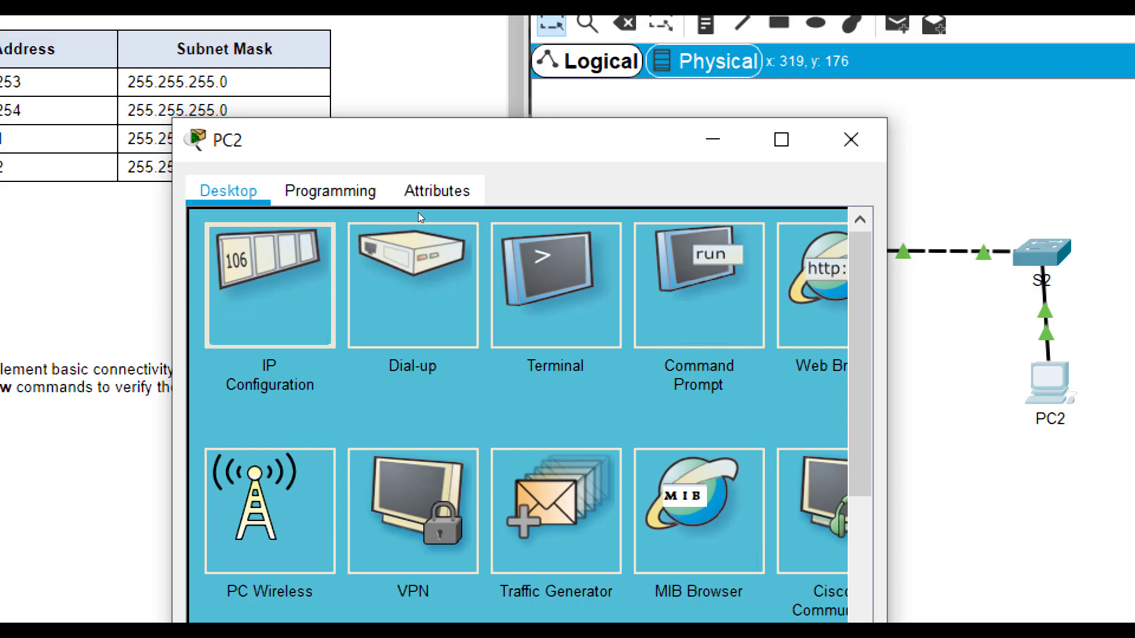
key("Return")
left_click_drag(400, 164, 495, 140)
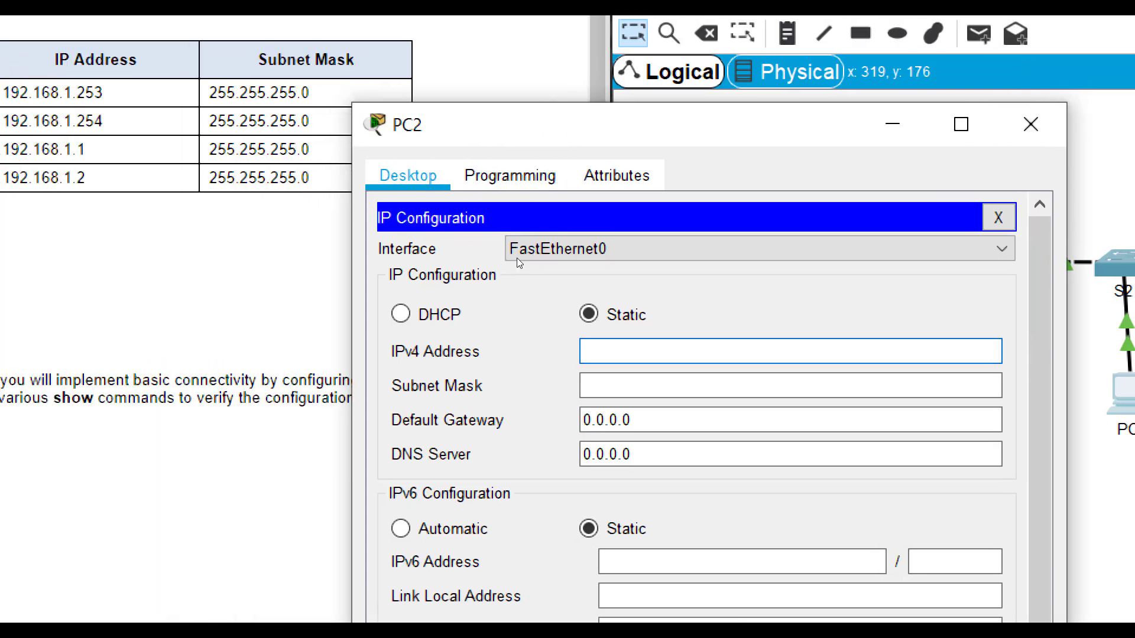
type("192.168.1.2")
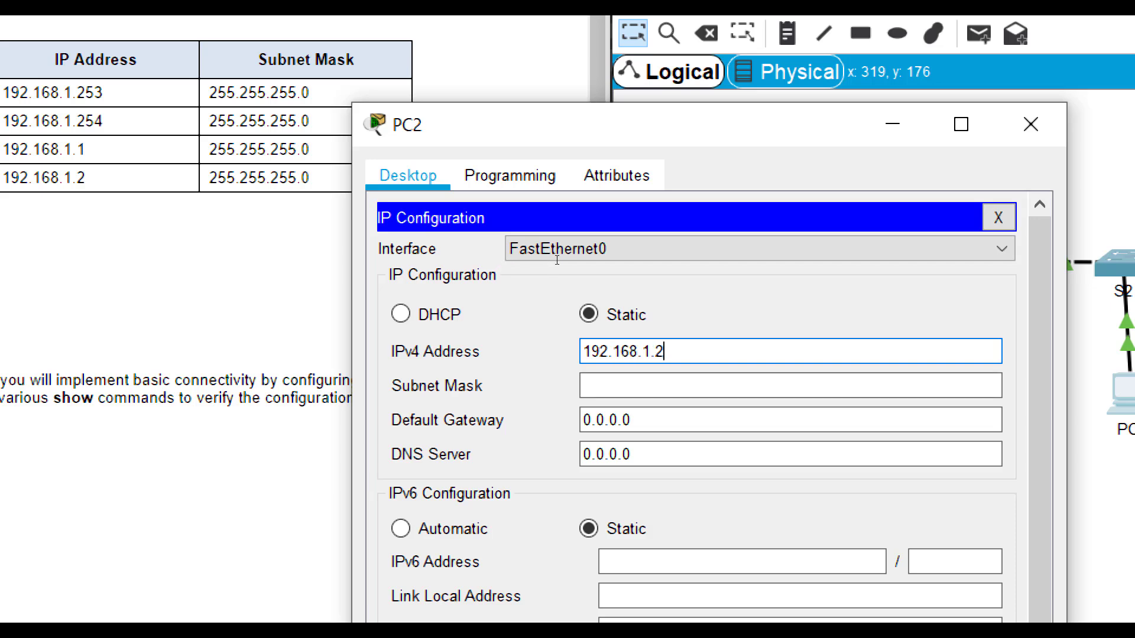
key("Tab")
- Correct the third octet of PC2's address to 1, then close PC2's window
left_click(650, 351)
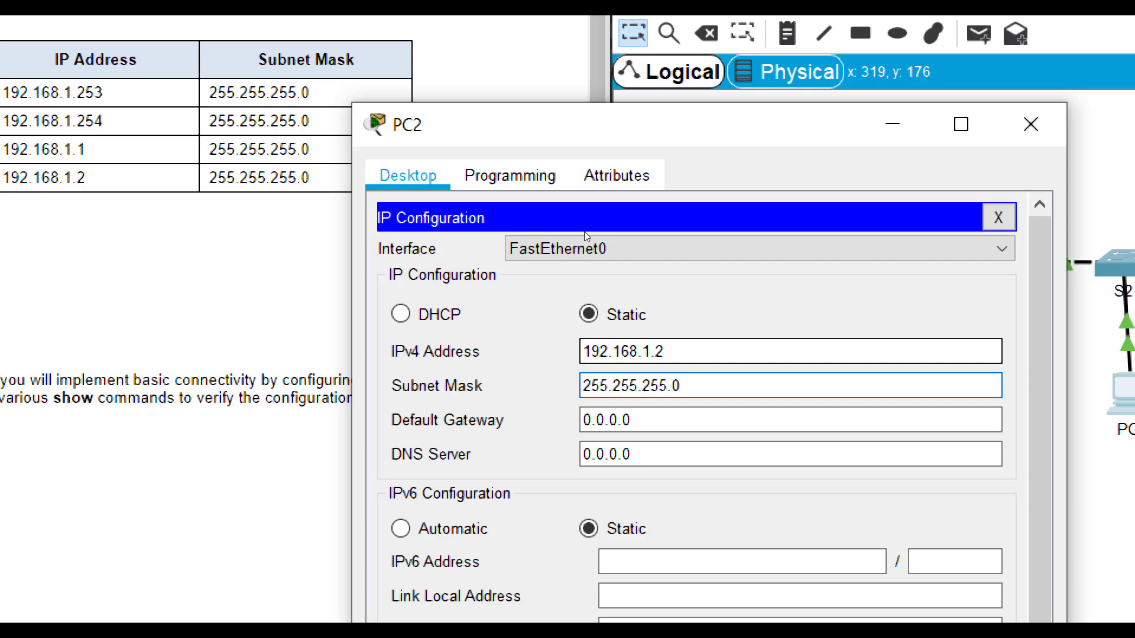
key("shift+Left")
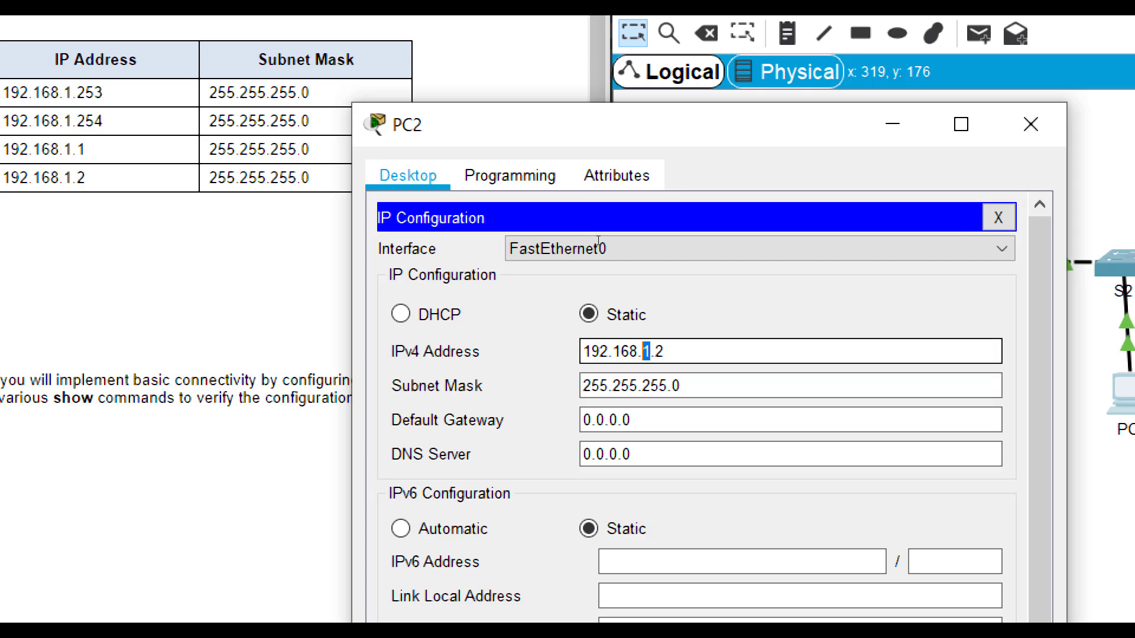
type("1")
key("Tab")
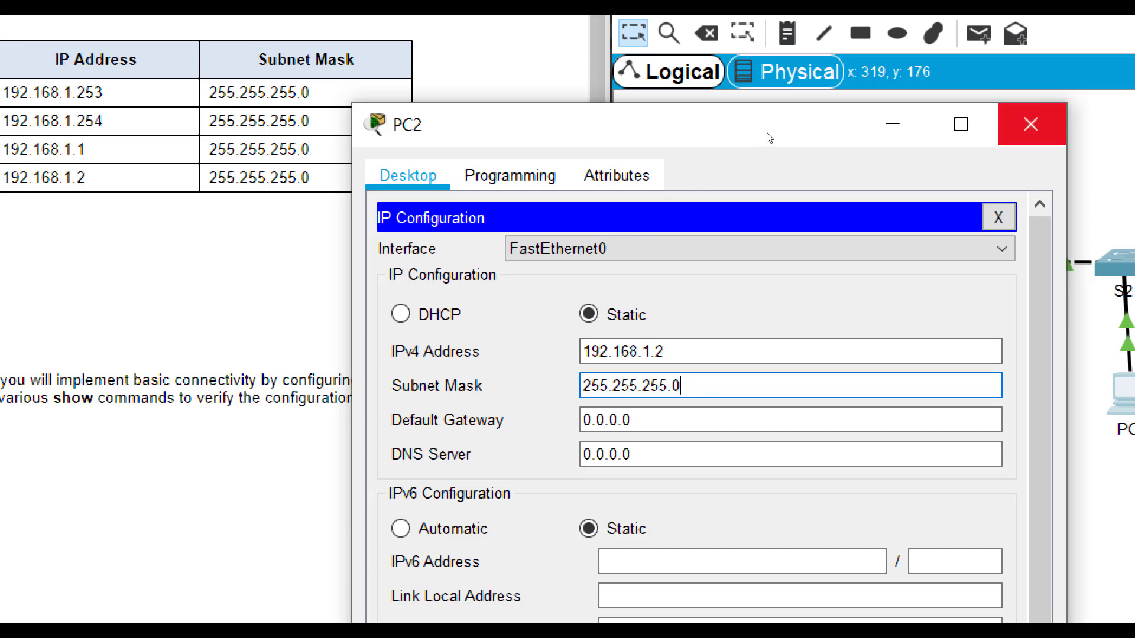
left_click(1030, 124)
scroll(246, 337, "down", 10)
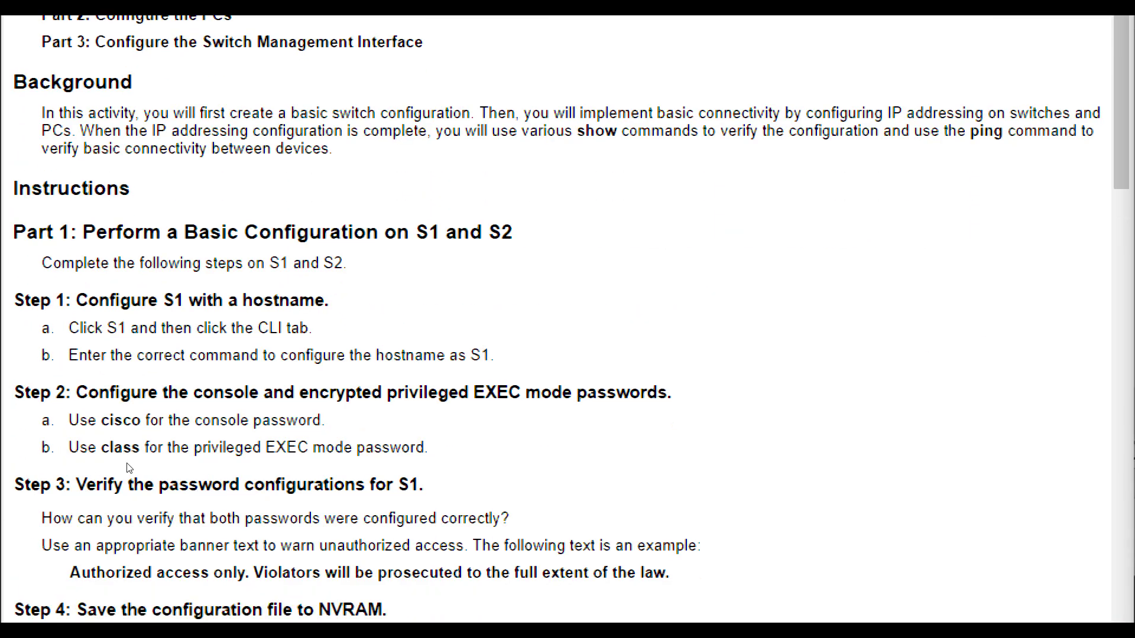
scroll(118, 537, "down", 5)
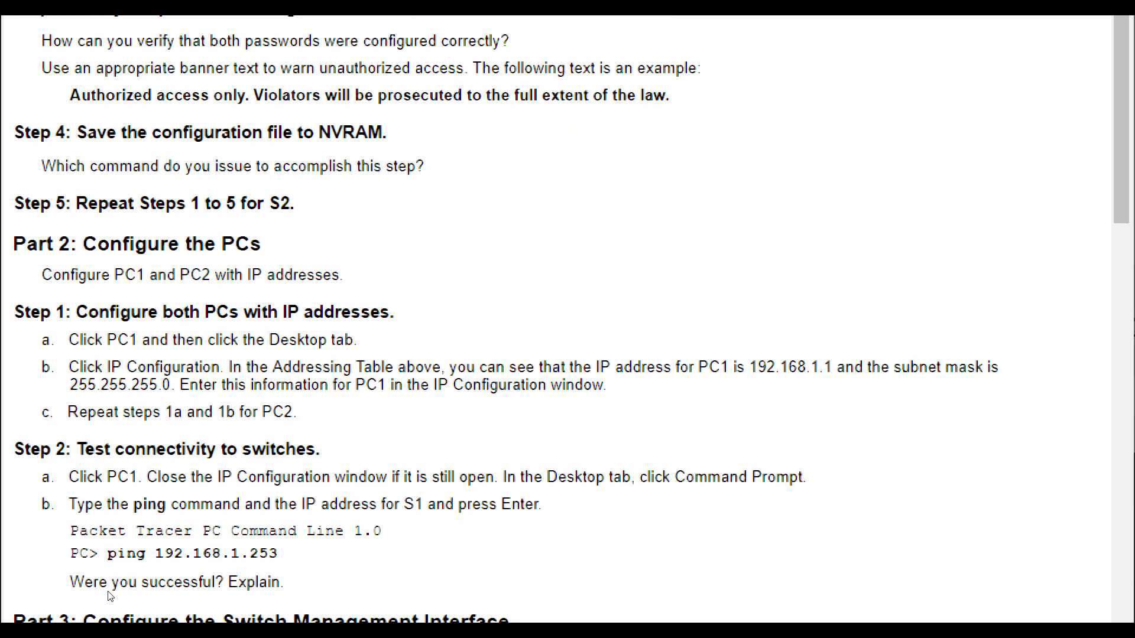
scroll(113, 508, "down", 3)
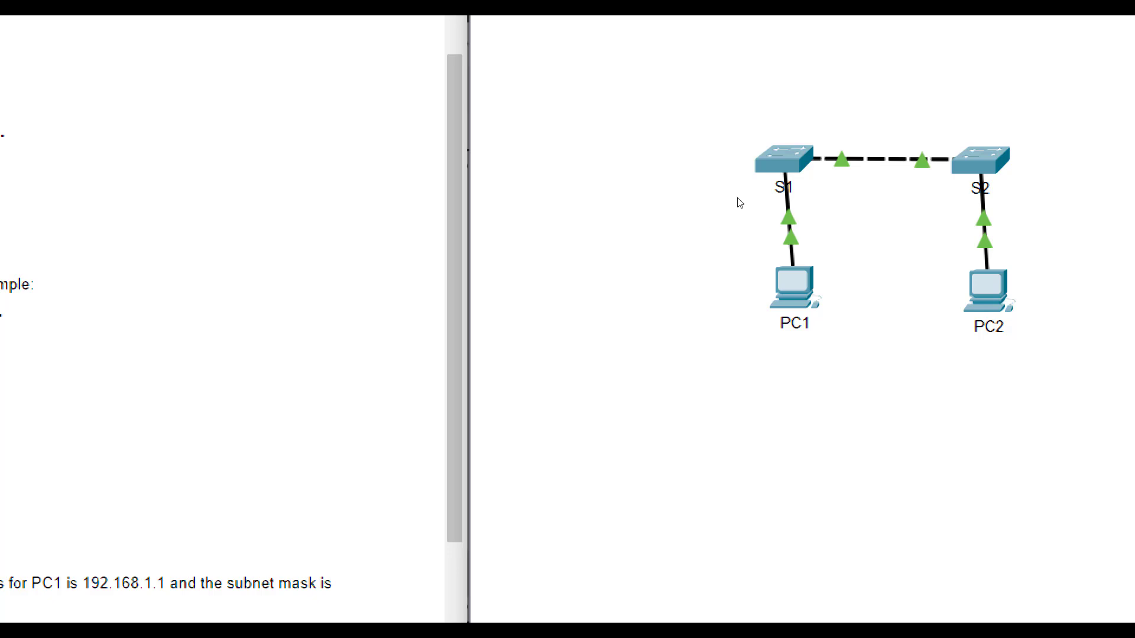
- Dismiss the Interface Locked warning, list S1's running configuration with show run, then close S1
left_click_drag(731, 203, 725, 200)
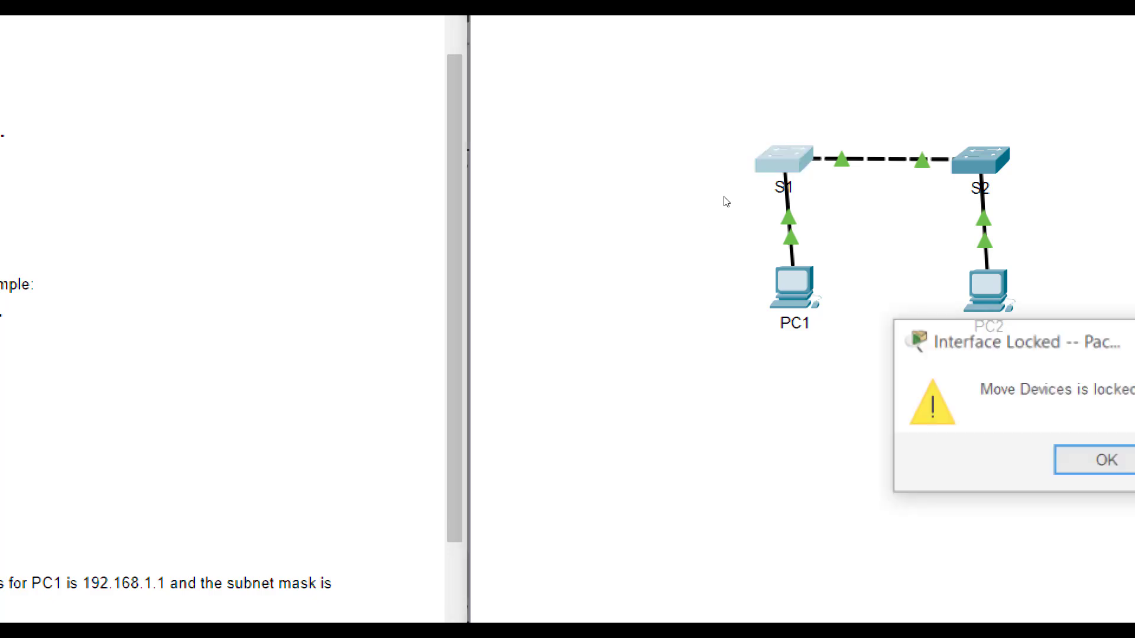
key("Return")
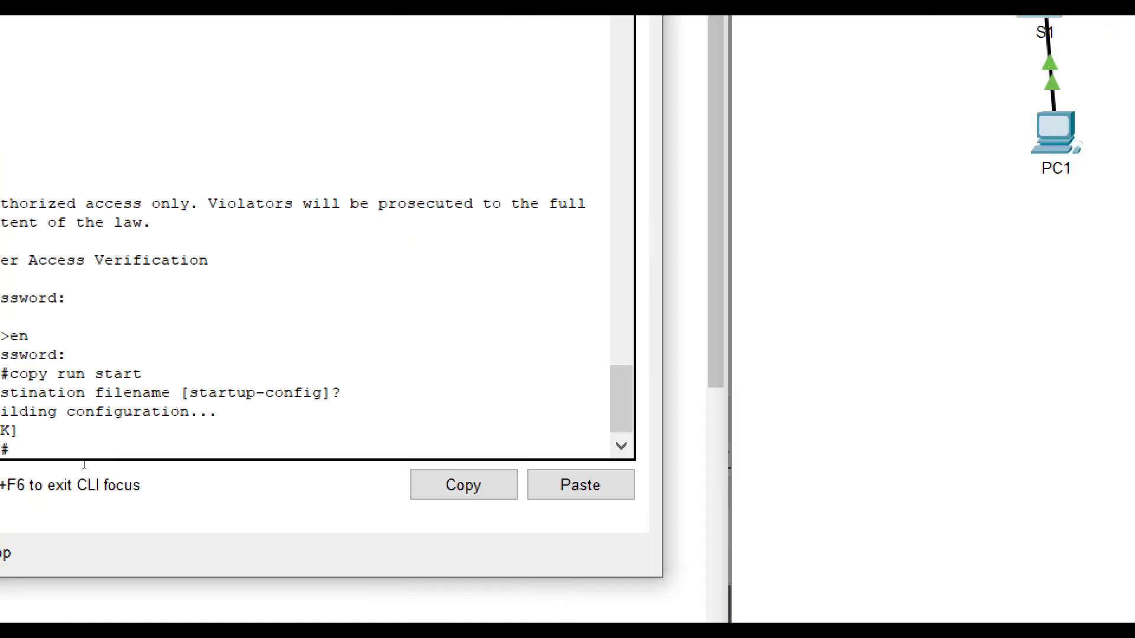
type("sho")
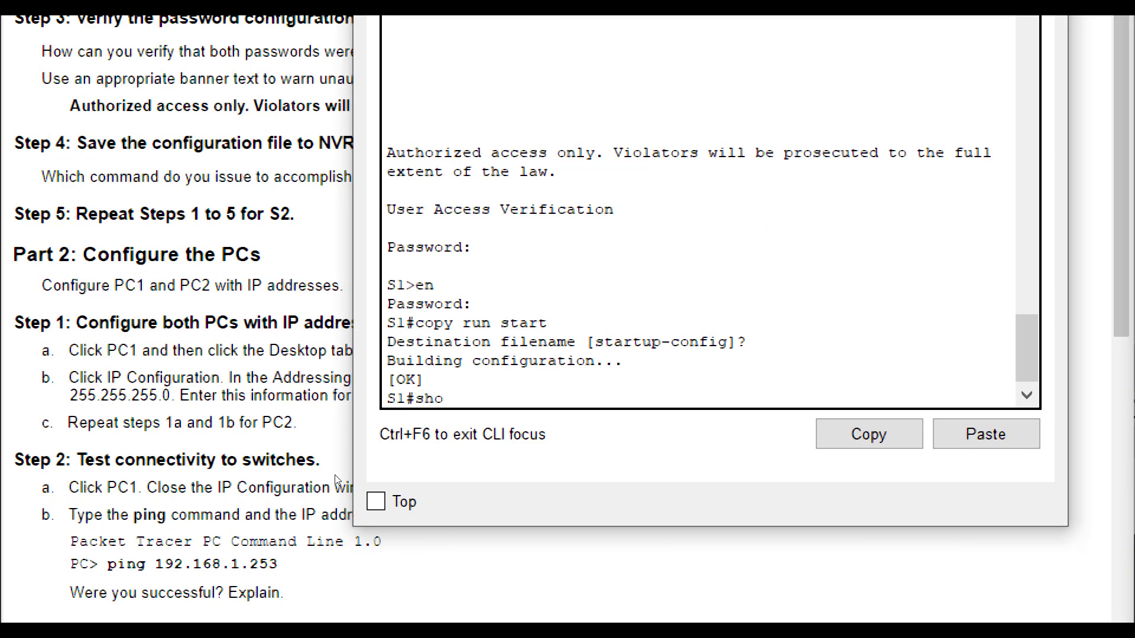
type("w run")
key("Return")
key("space")
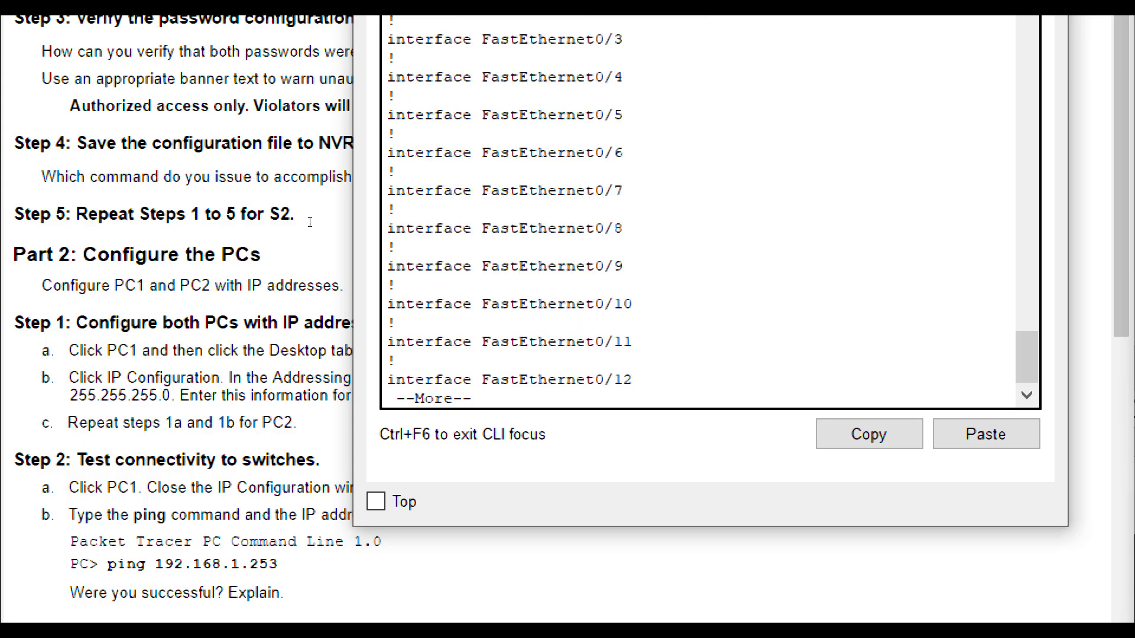
key("space")
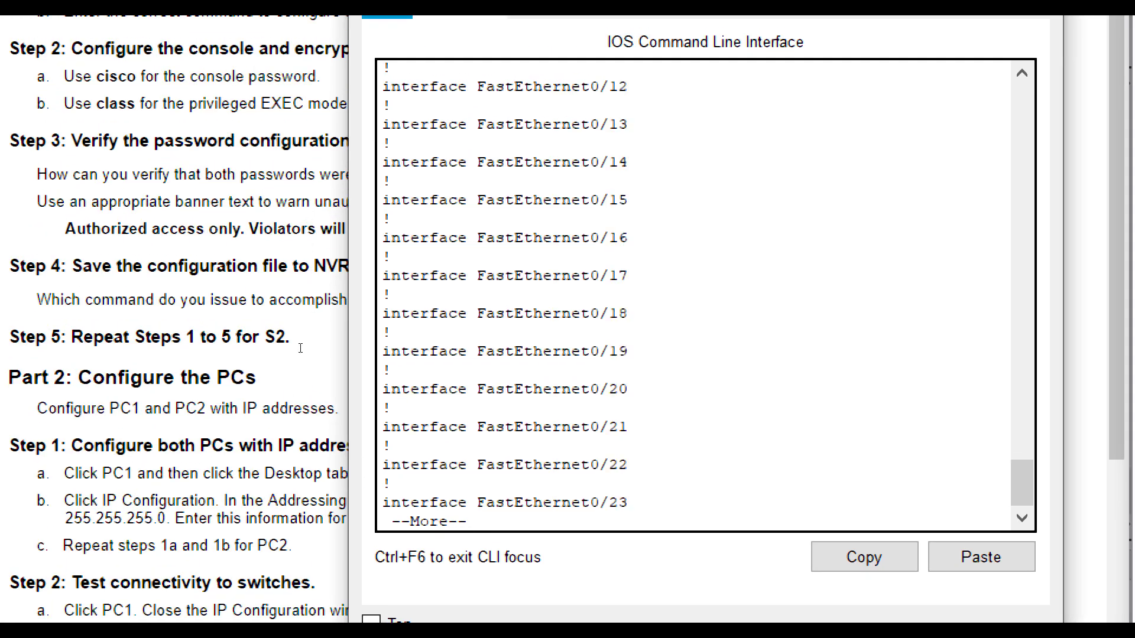
key("space")
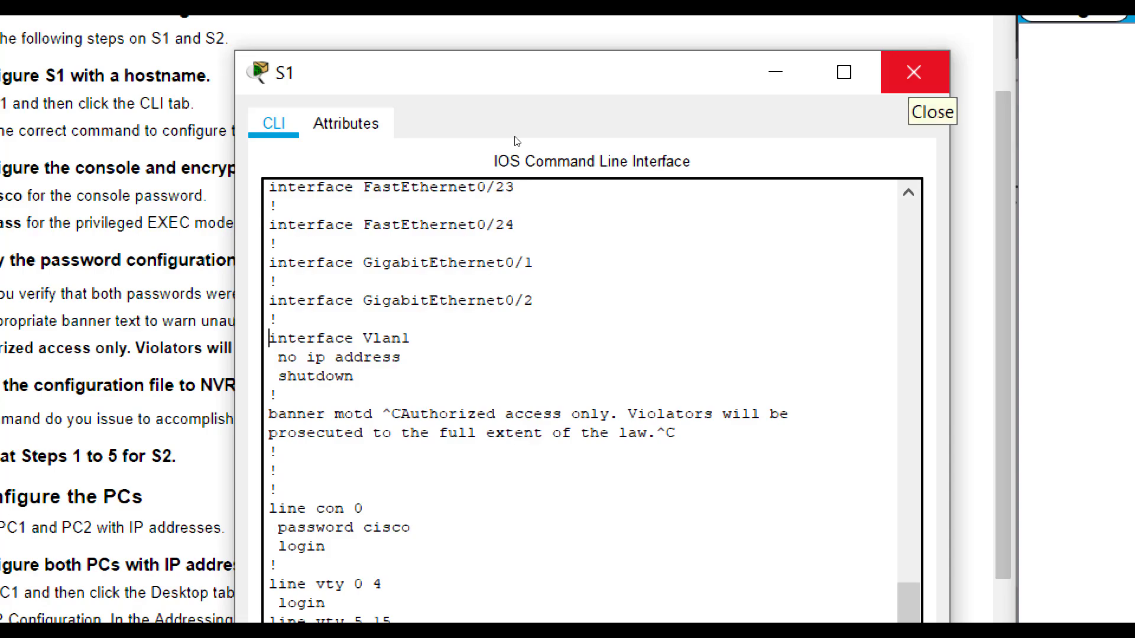
left_click(913, 72)
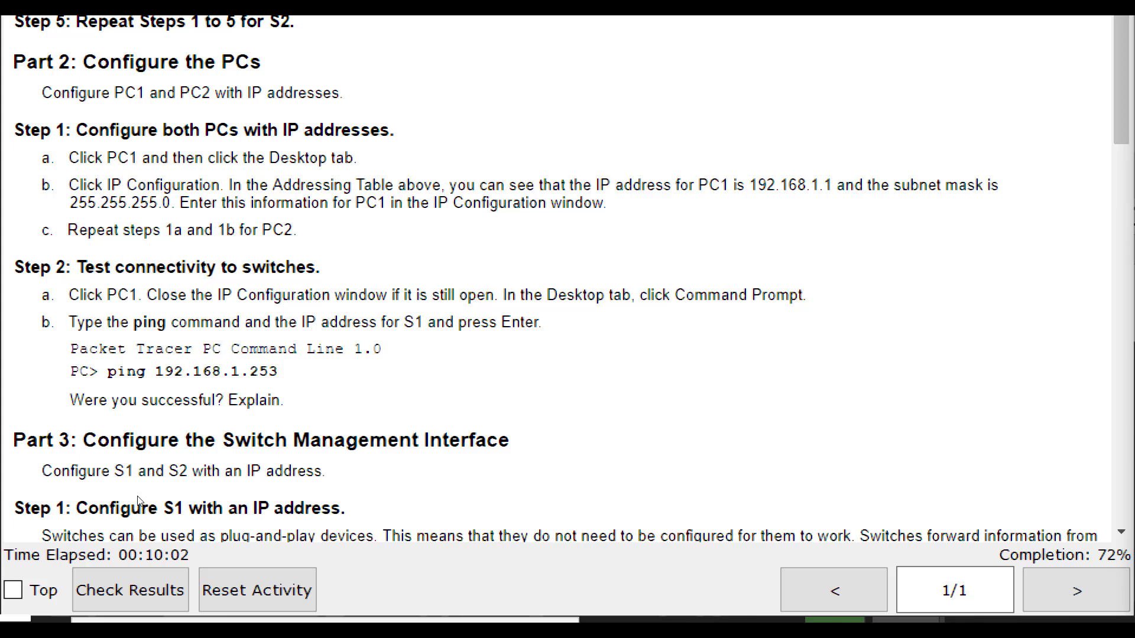
- From PC1's command prompt, ping S1 at 192.168.1.253 and confirm 100% packet loss
left_click_drag(278, 371, 151, 371)
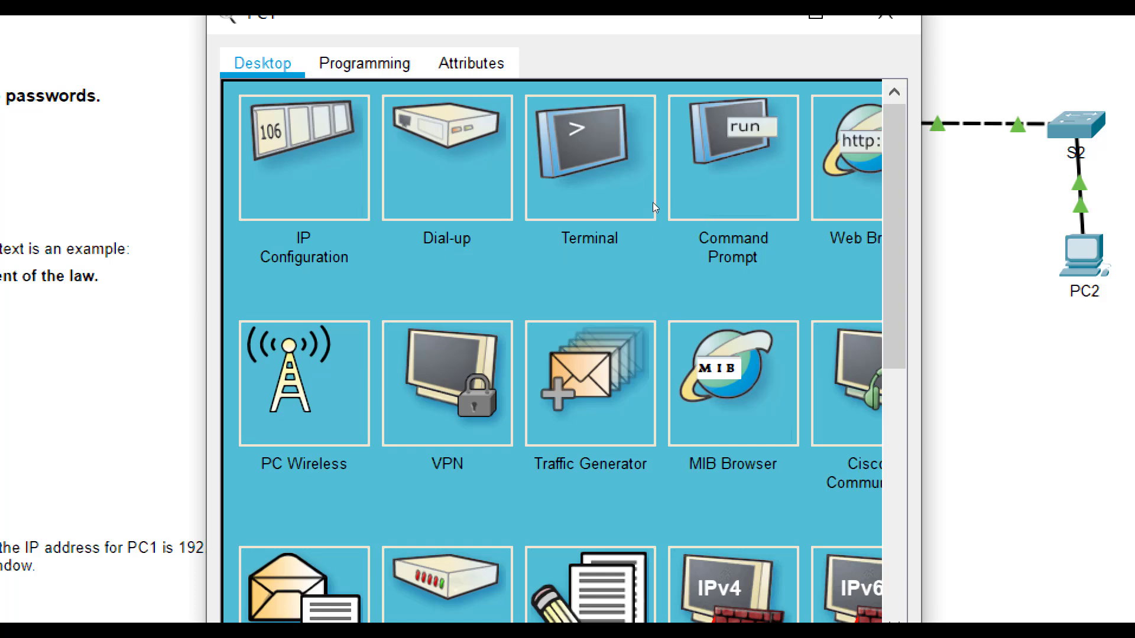
left_click(674, 204)
type("oig")
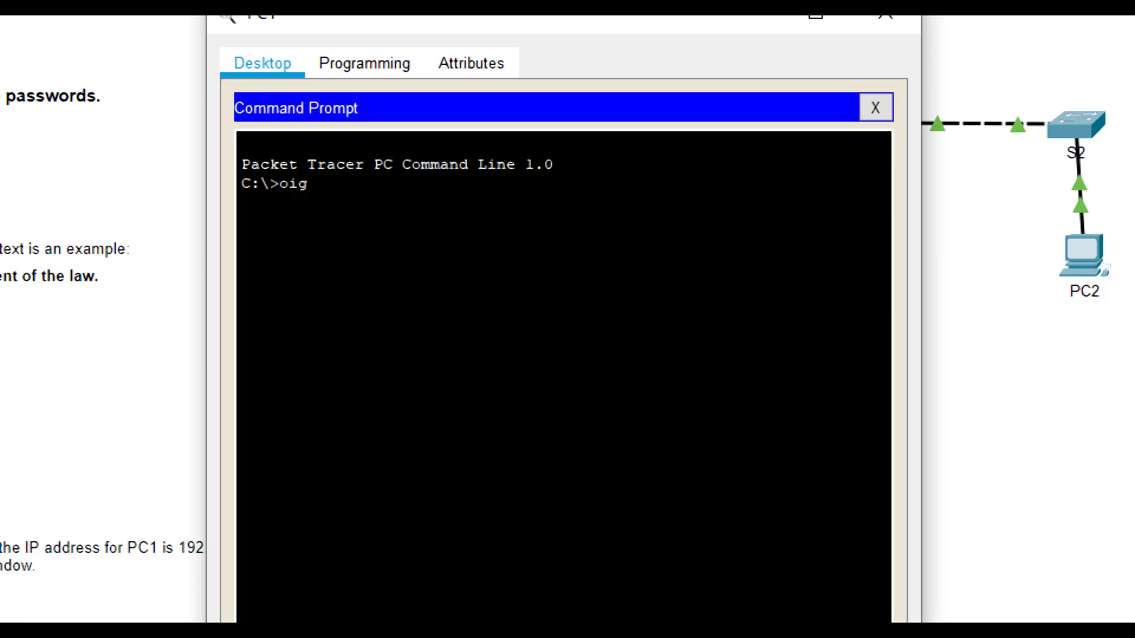
key("BackSpace")
key("BackSpace")
key("BackSpace")
type("ping 192.168.1.253")
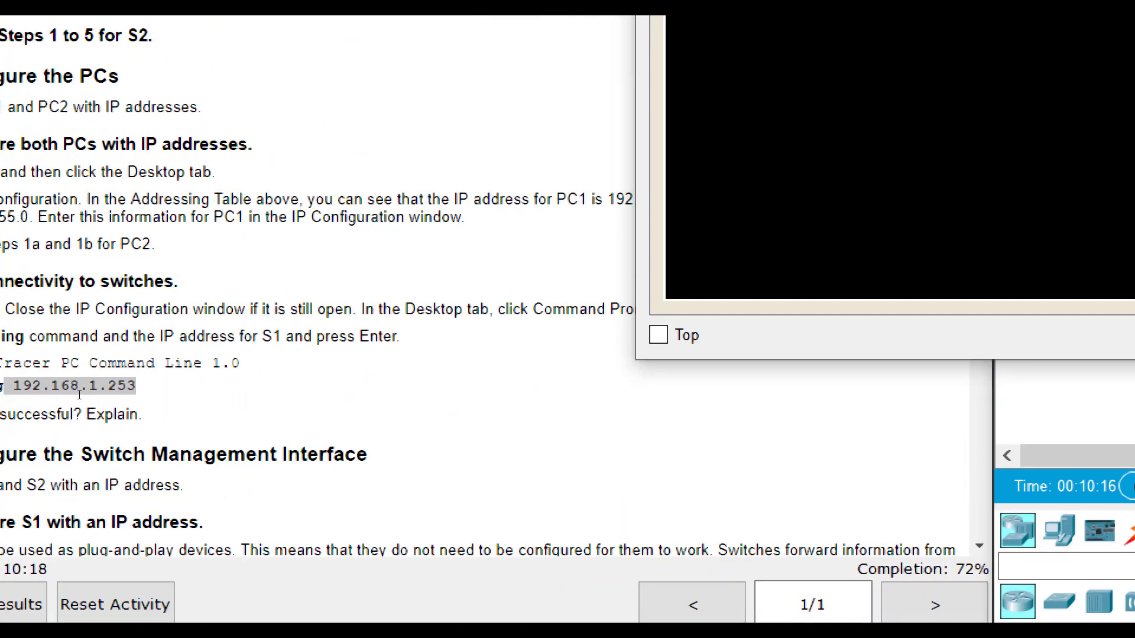
key("Return")
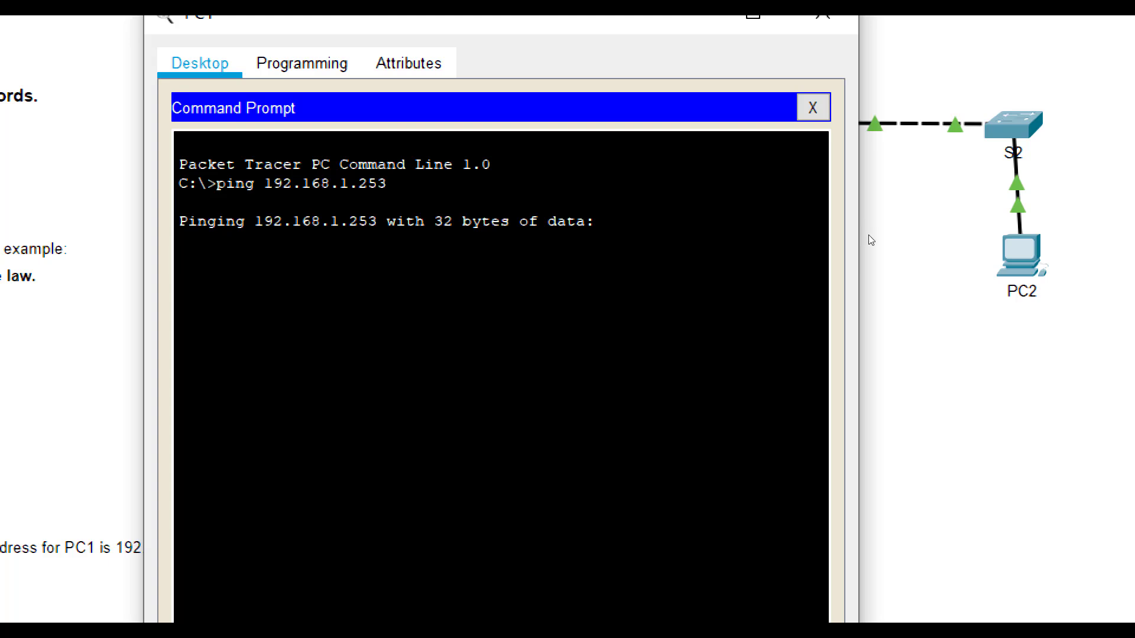
left_click(742, 284)
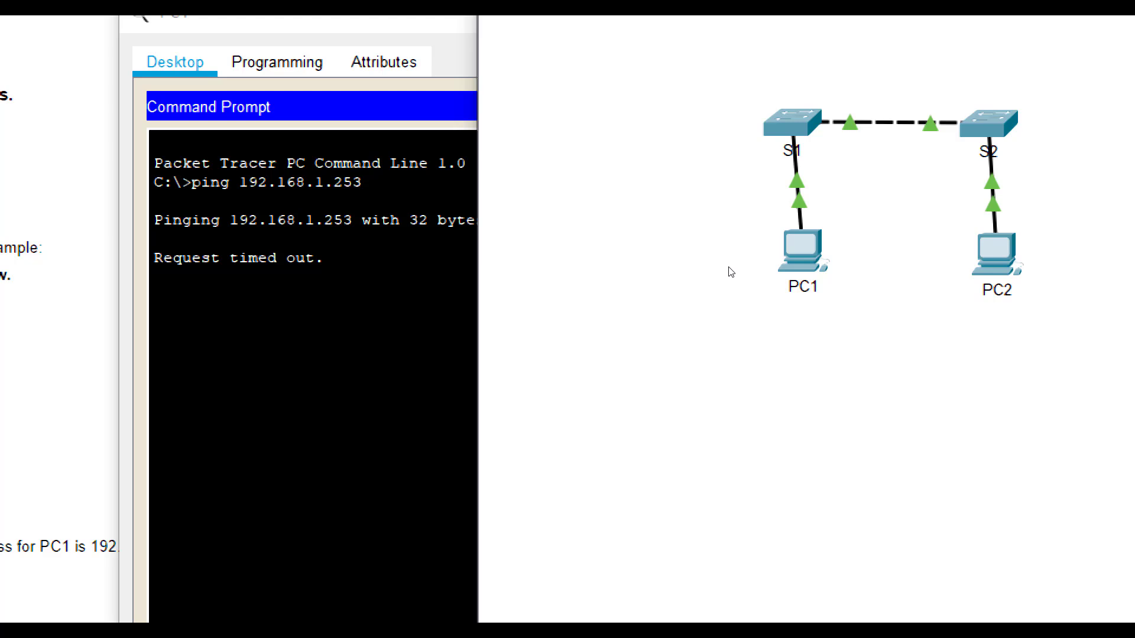
left_click(358, 313)
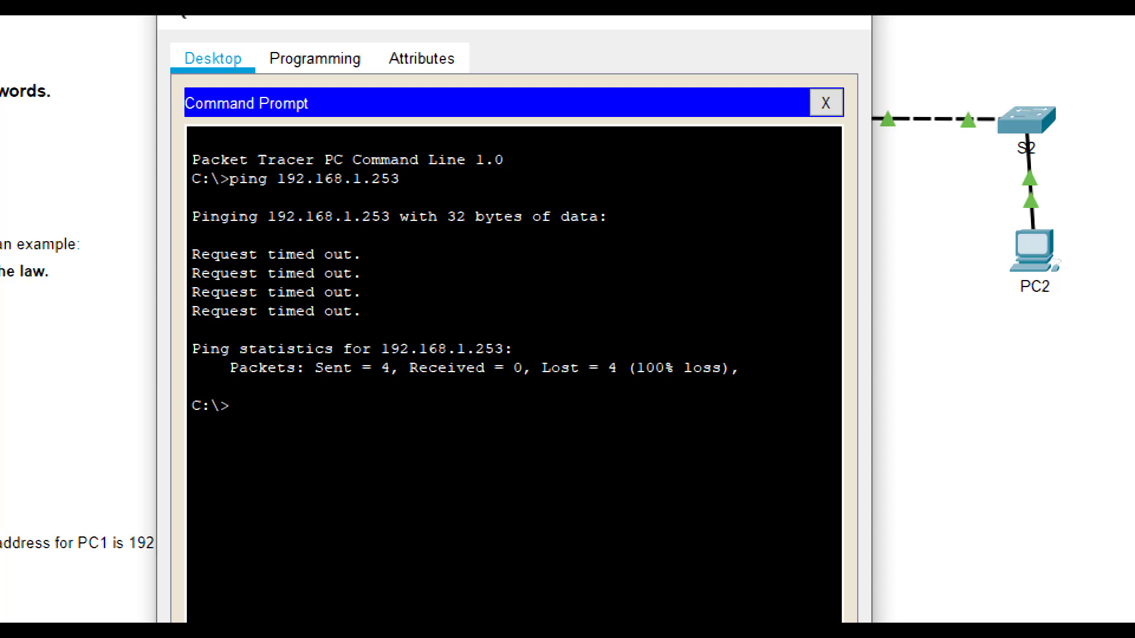
key("alt+F4")
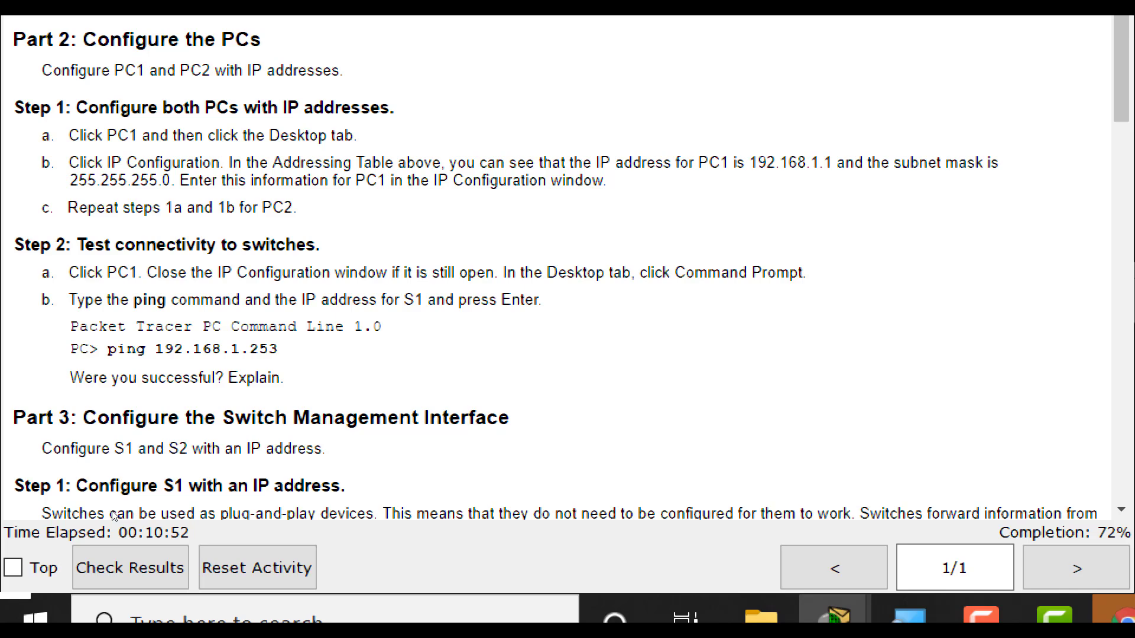
- Scroll the instructions down to Part 3, Step 1: Configure S1 with an IP address
scroll(25, 496, "down", 3)
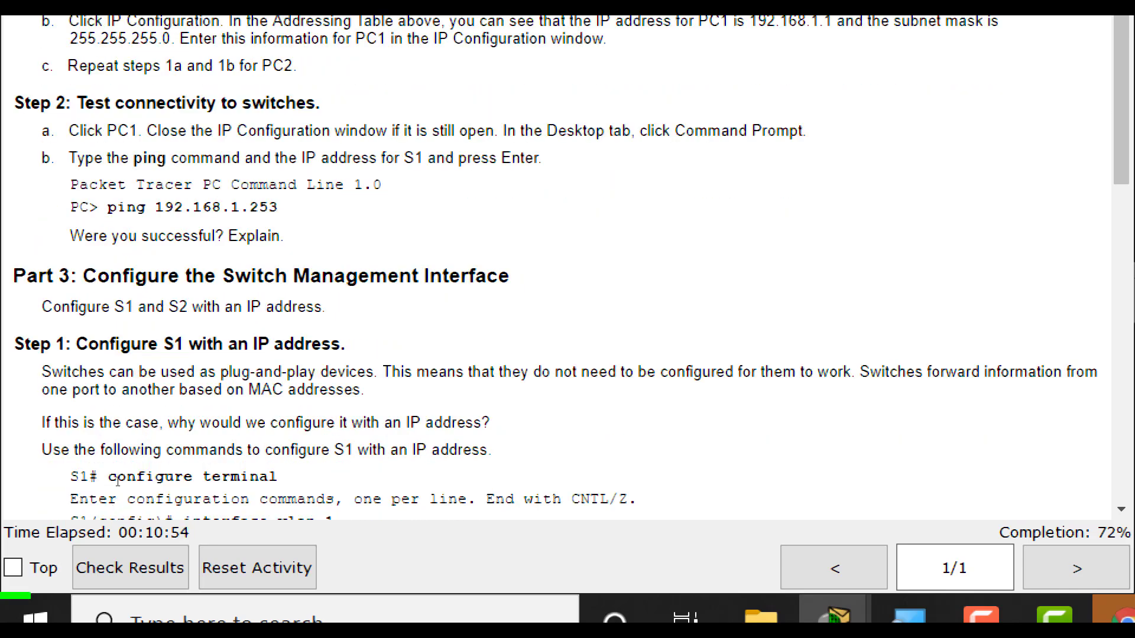
scroll(116, 485, "down", 3)
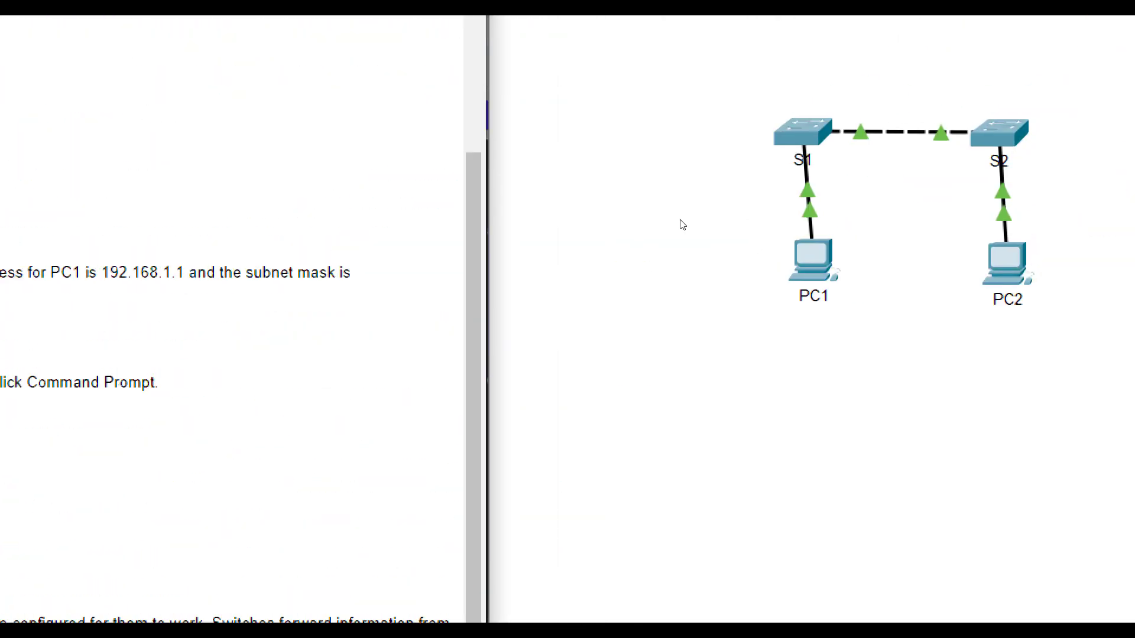
- Give S1's VLAN 1 interface 192.168.1.253 255.255.255.0 and enable it with no shutdown
left_click(802, 131)
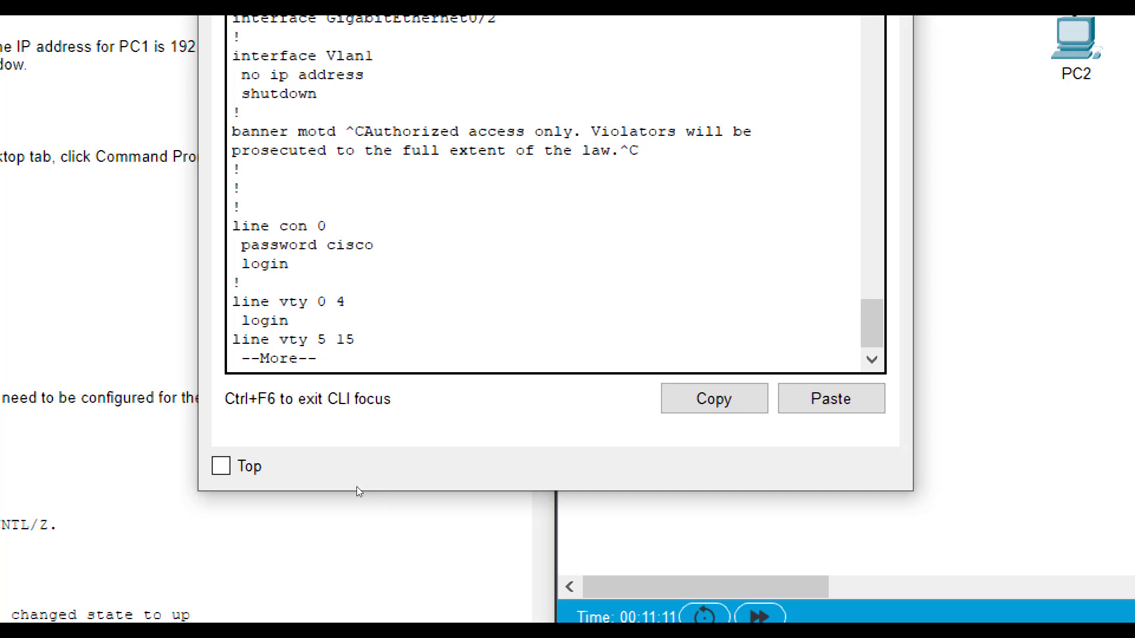
key("space")
type("config t")
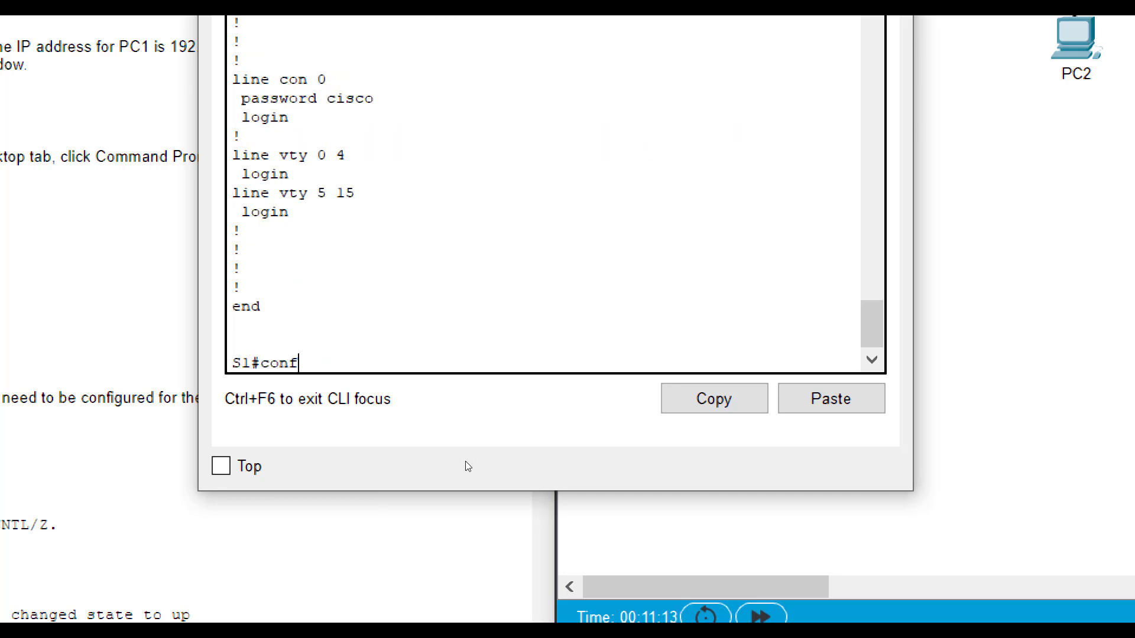
key("Return")
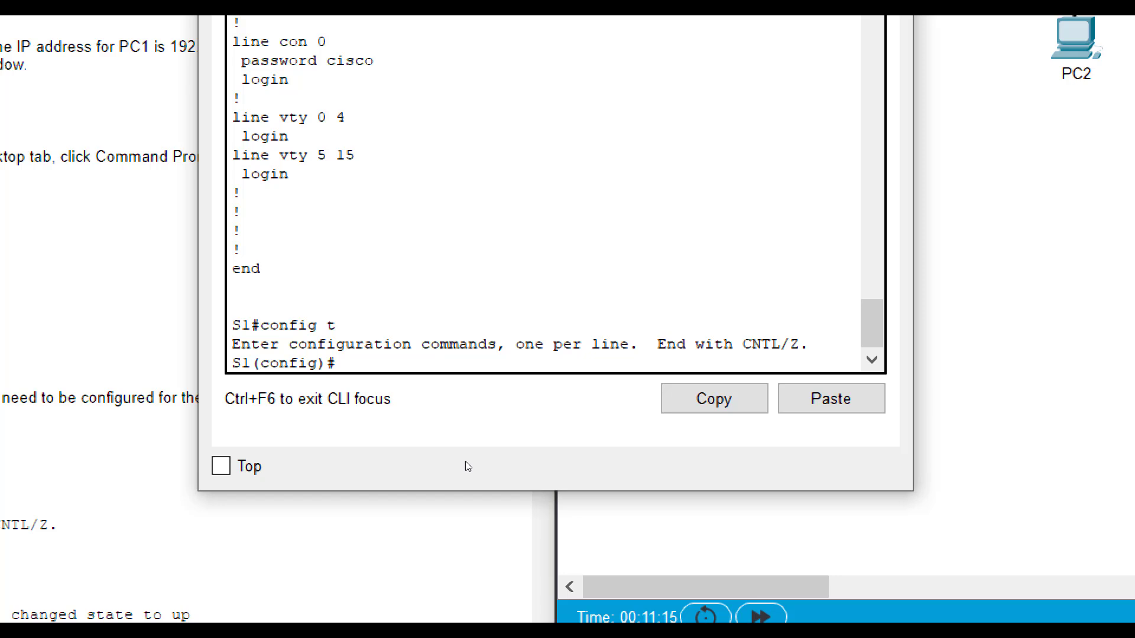
type("int vlan 1")
key("Return")
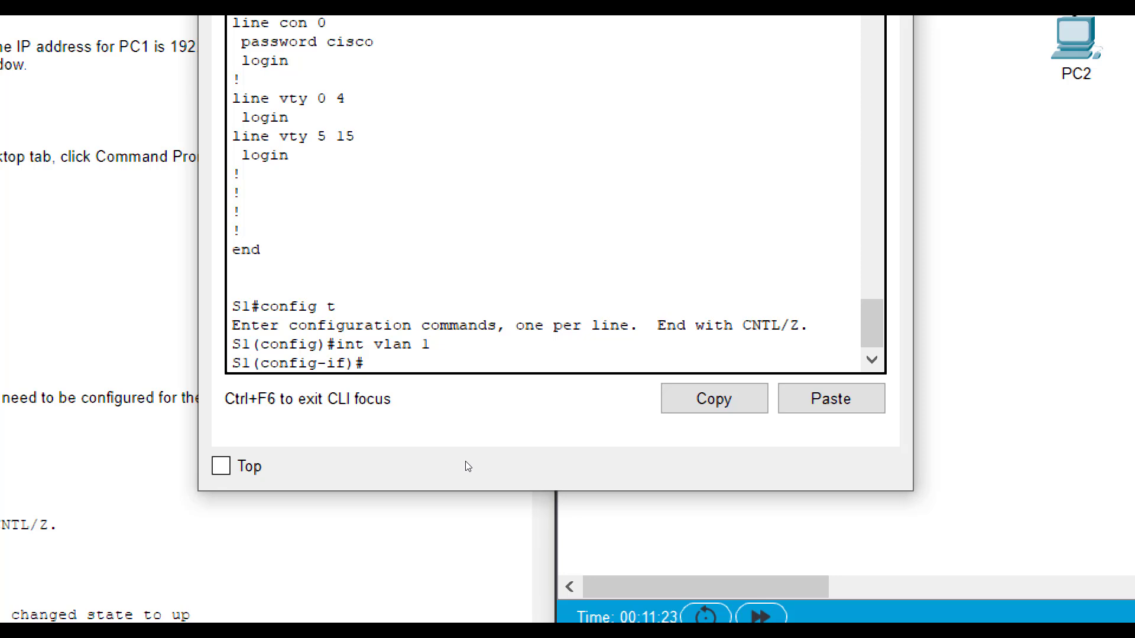
type("ip add 192.168")
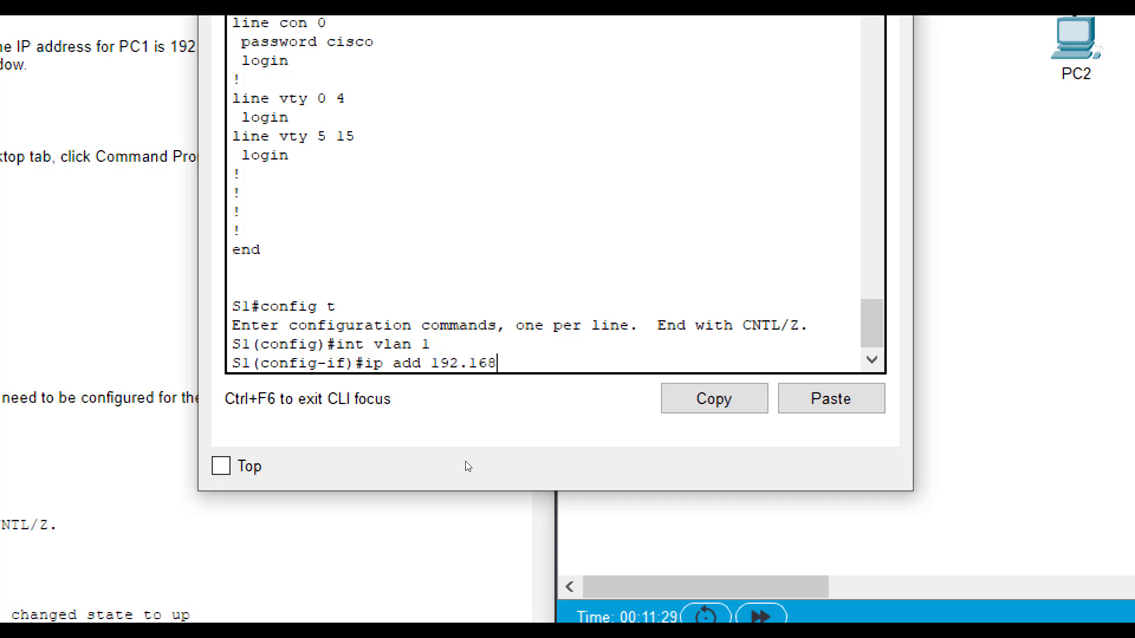
type(".1.253 ?")
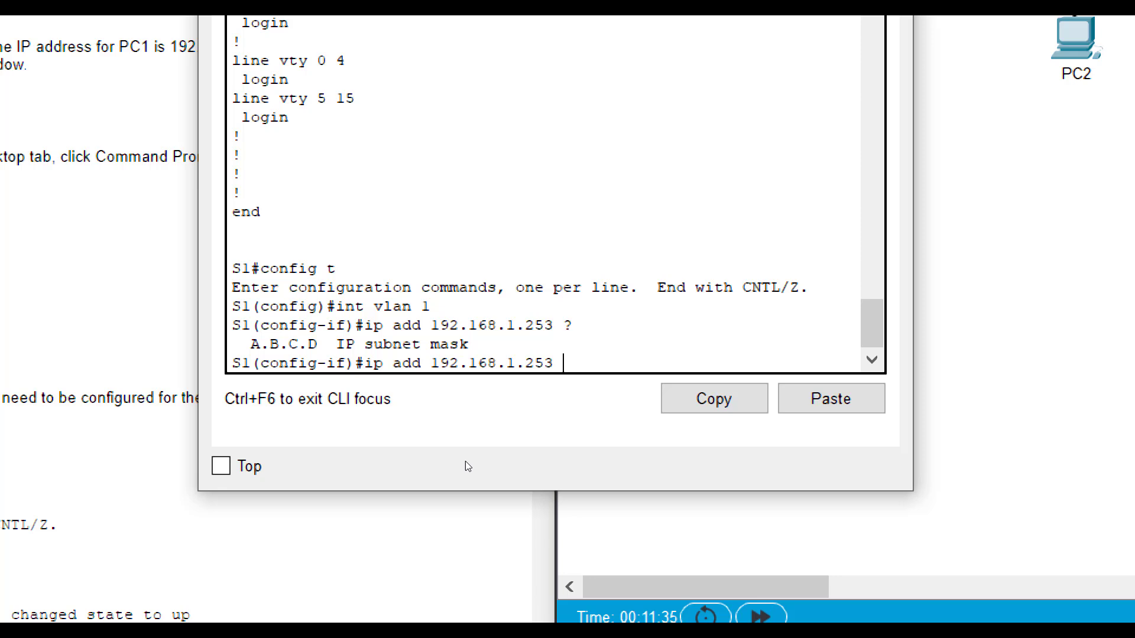
type("255.255.255.0")
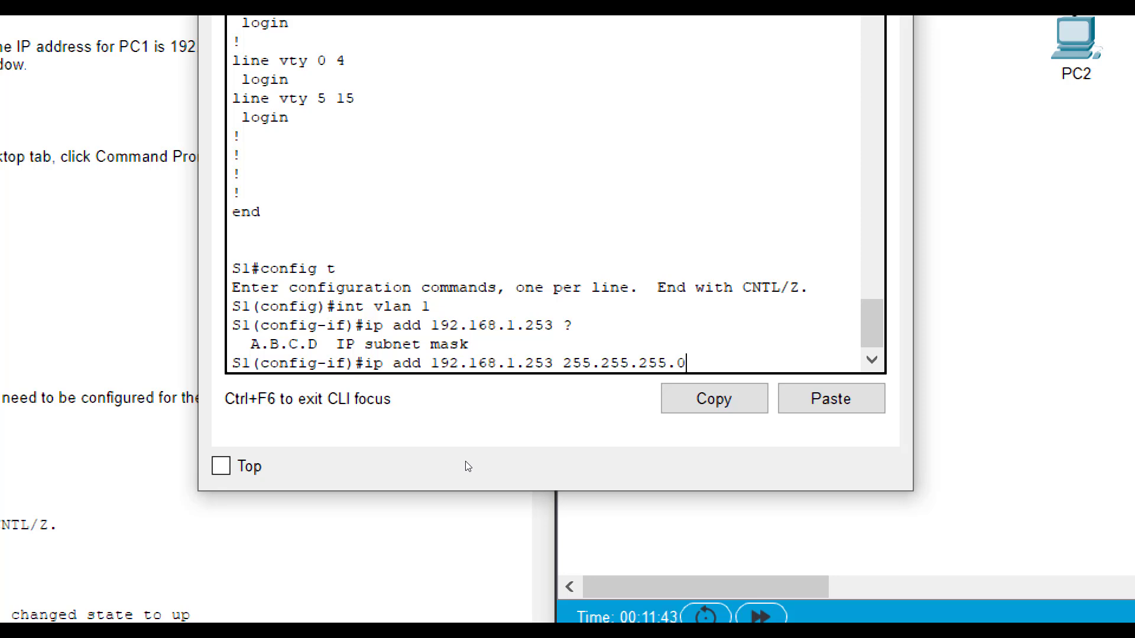
key("Return")
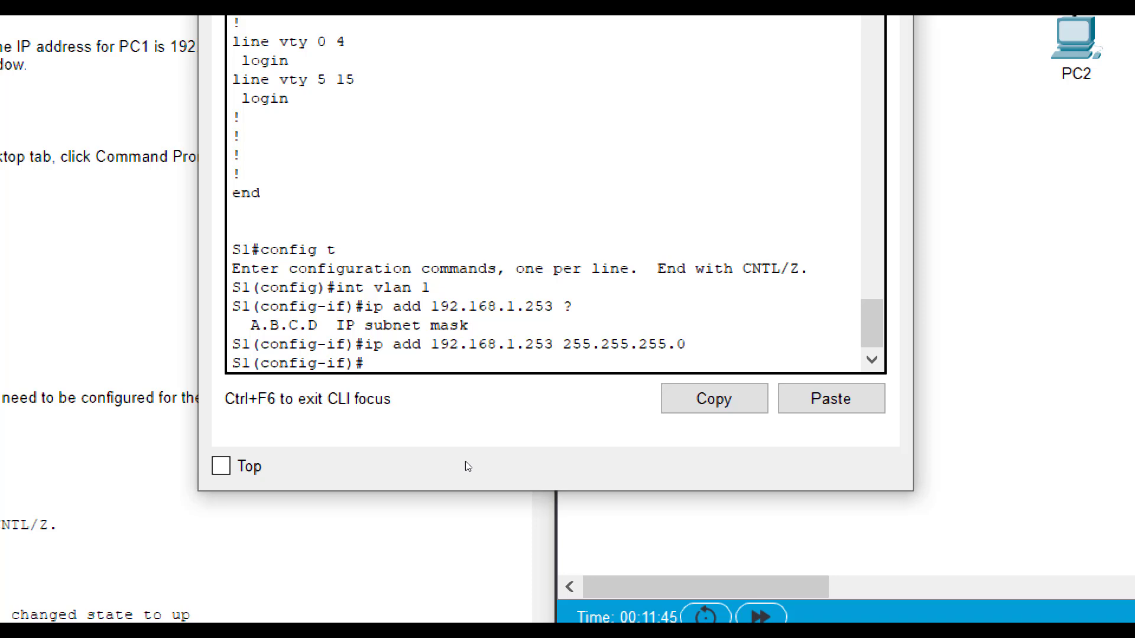
type("no shutdown")
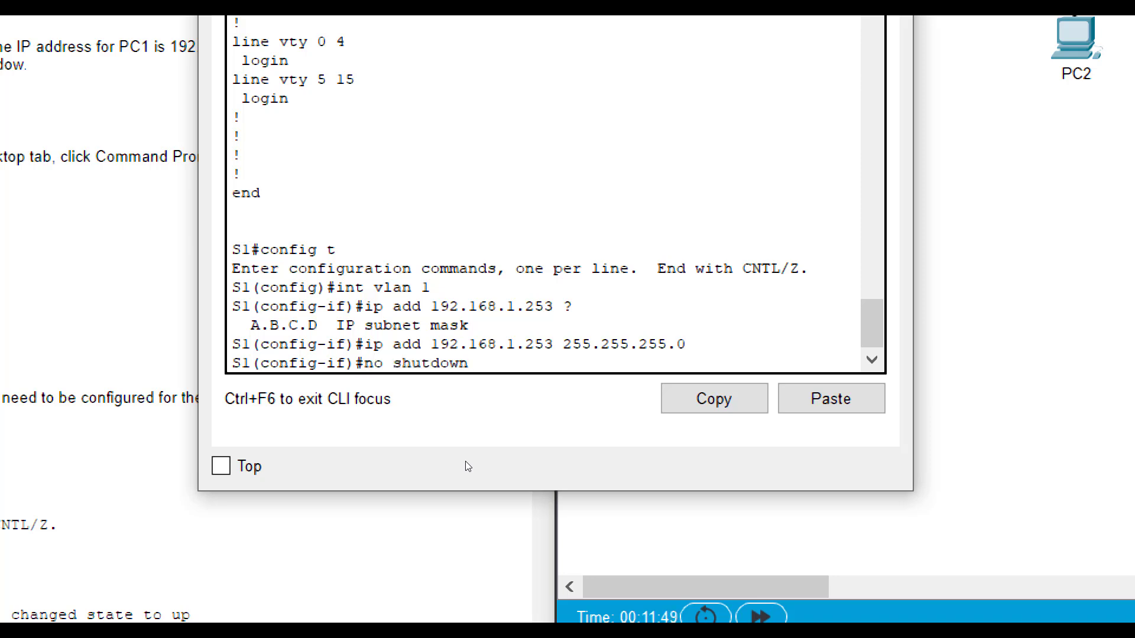
key("Return")
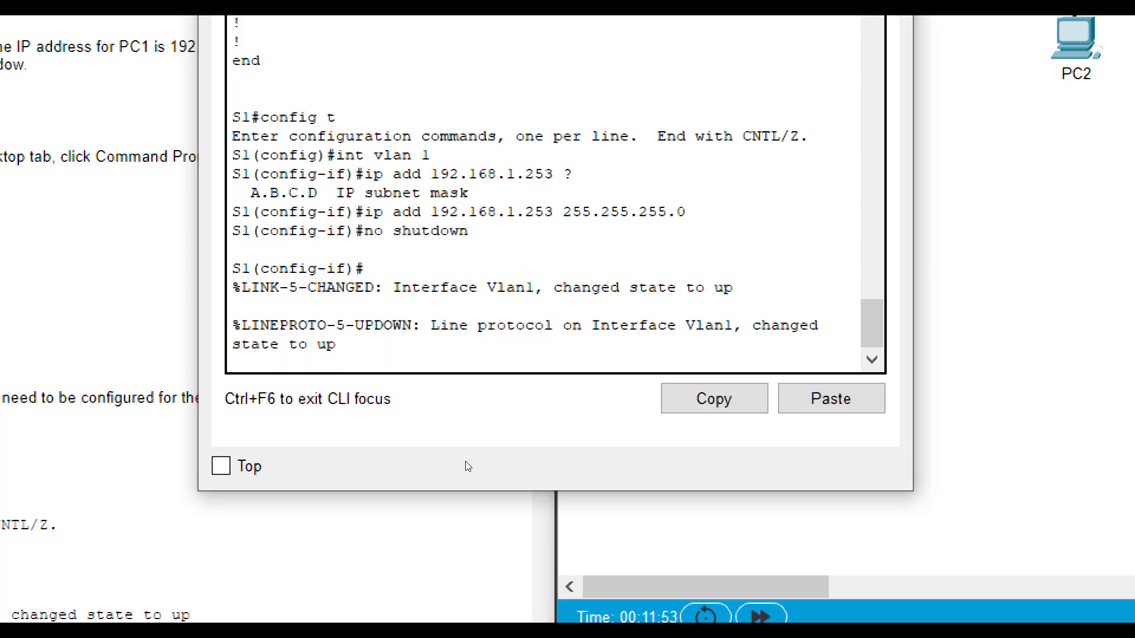
key("Return")
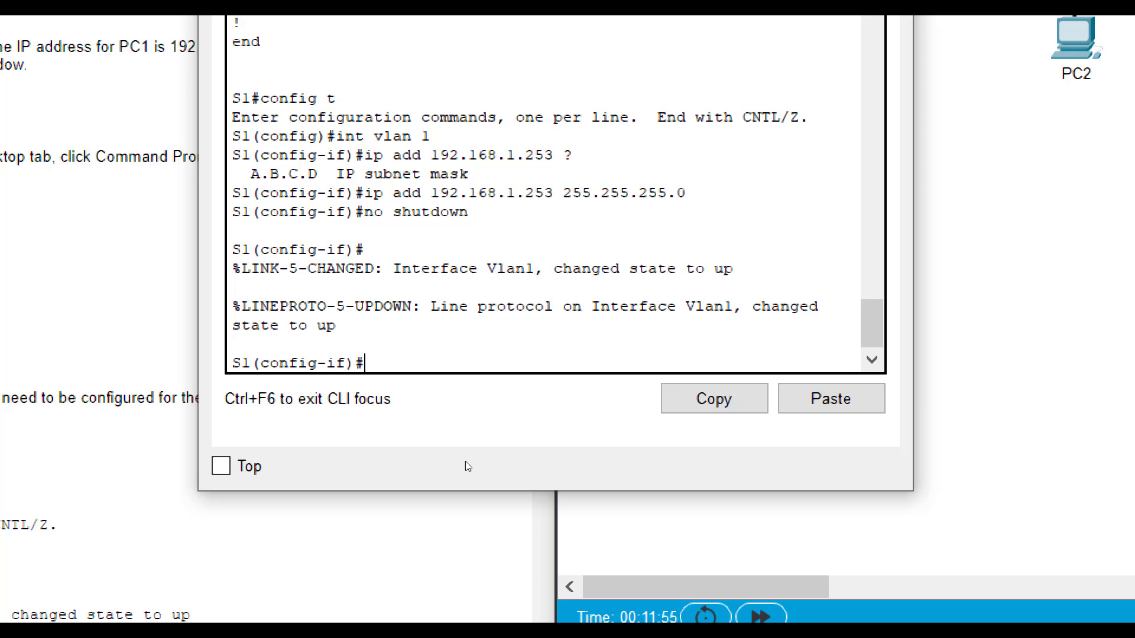
type("exit")
key("Return")
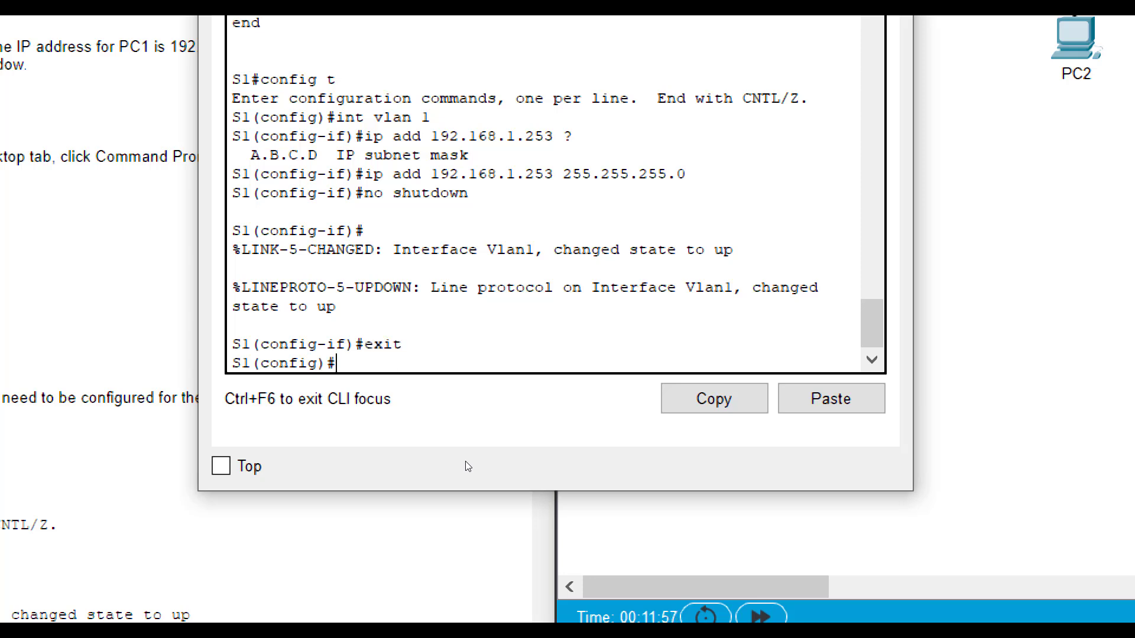
- Run do show run and confirm interface Vlan1 lists 192.168.1.253 255.255.255.0
type("do show run")
key("Return")
key("space")
key("space")
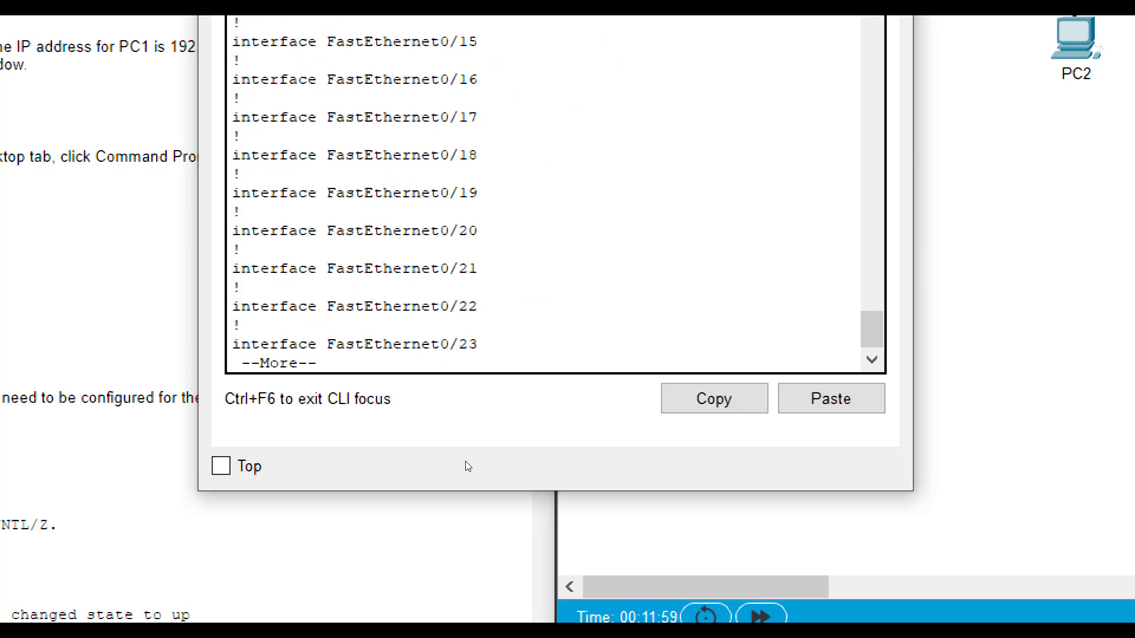
key("space")
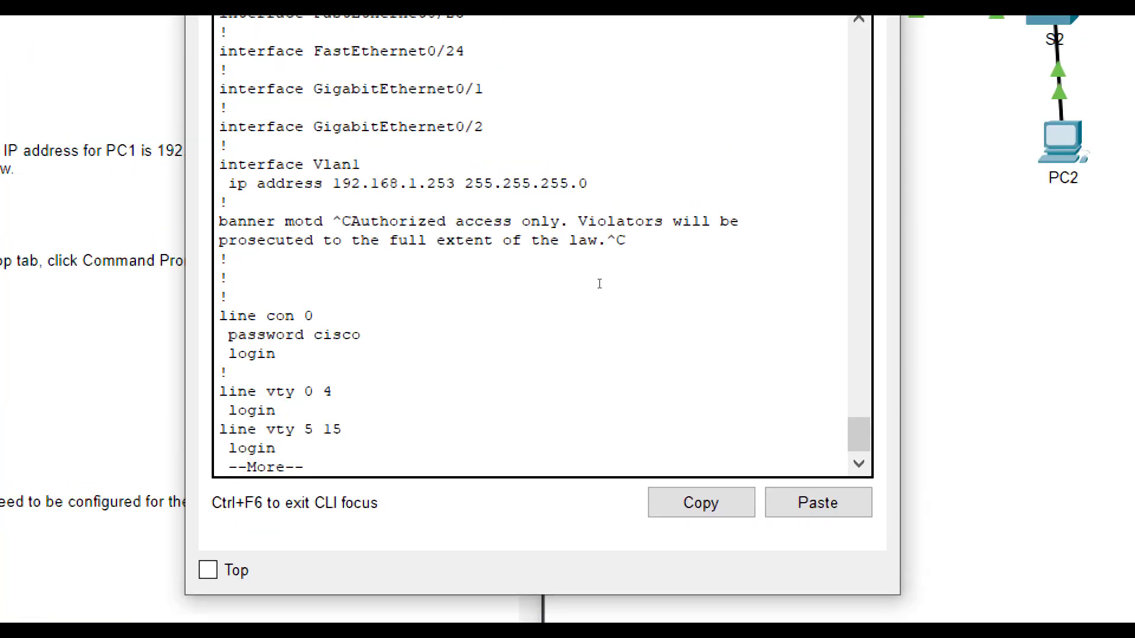
left_click_drag(337, 61, 601, 79)
left_click_drag(453, 273, 405, 271)
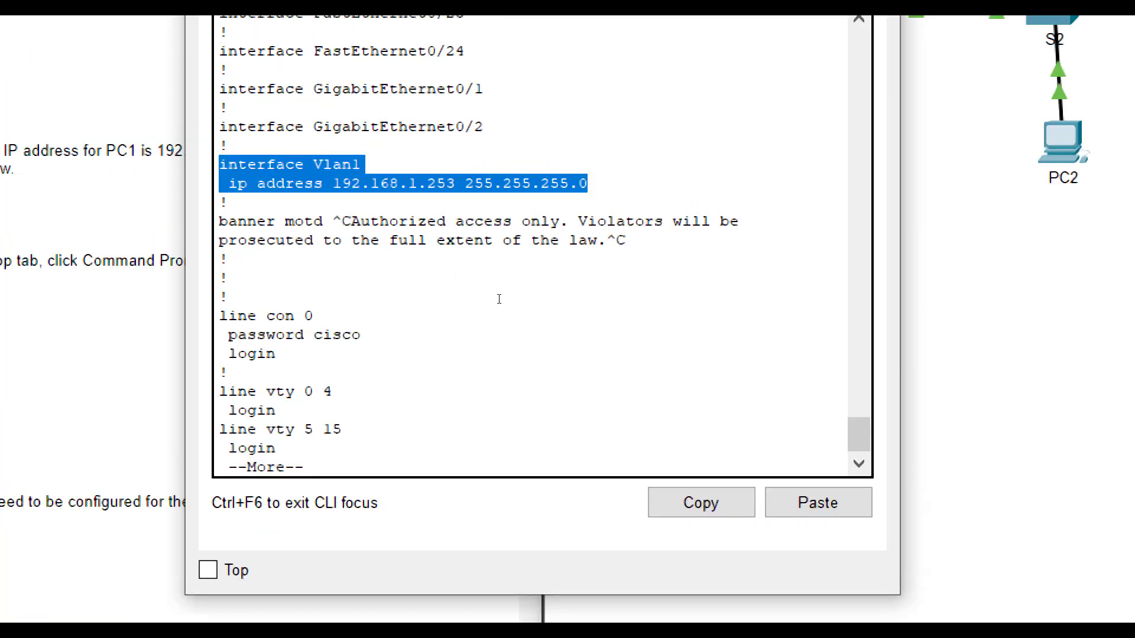
left_click(601, 288)
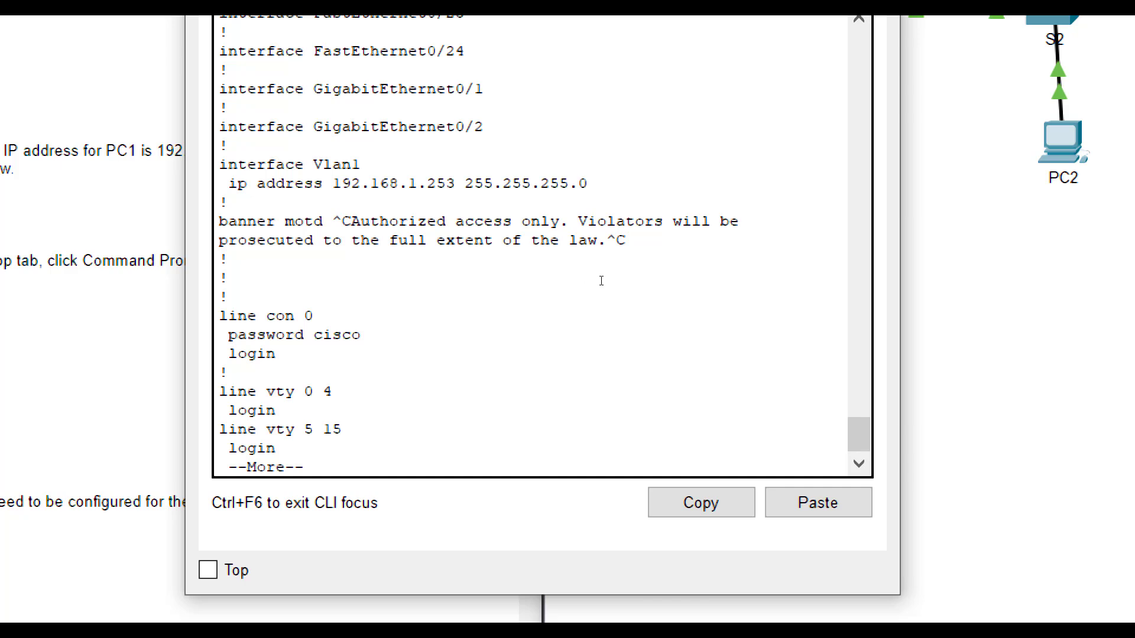
left_click(912, 131)
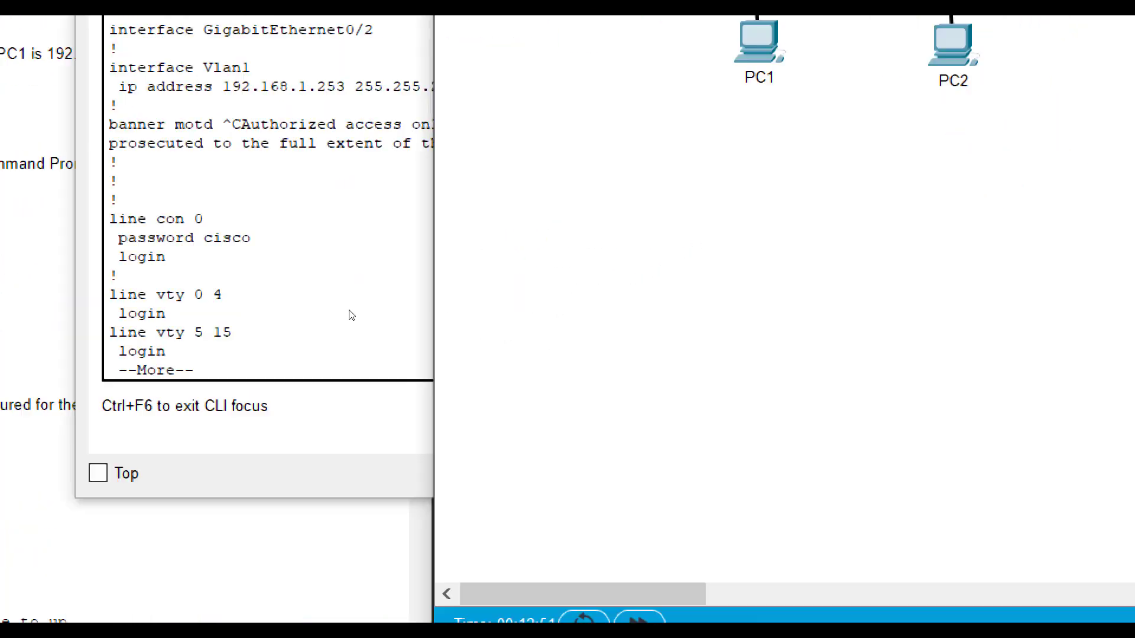
left_click(530, 424)
- Quit S1's configuration output and switch to S2's configuration window
key("q")
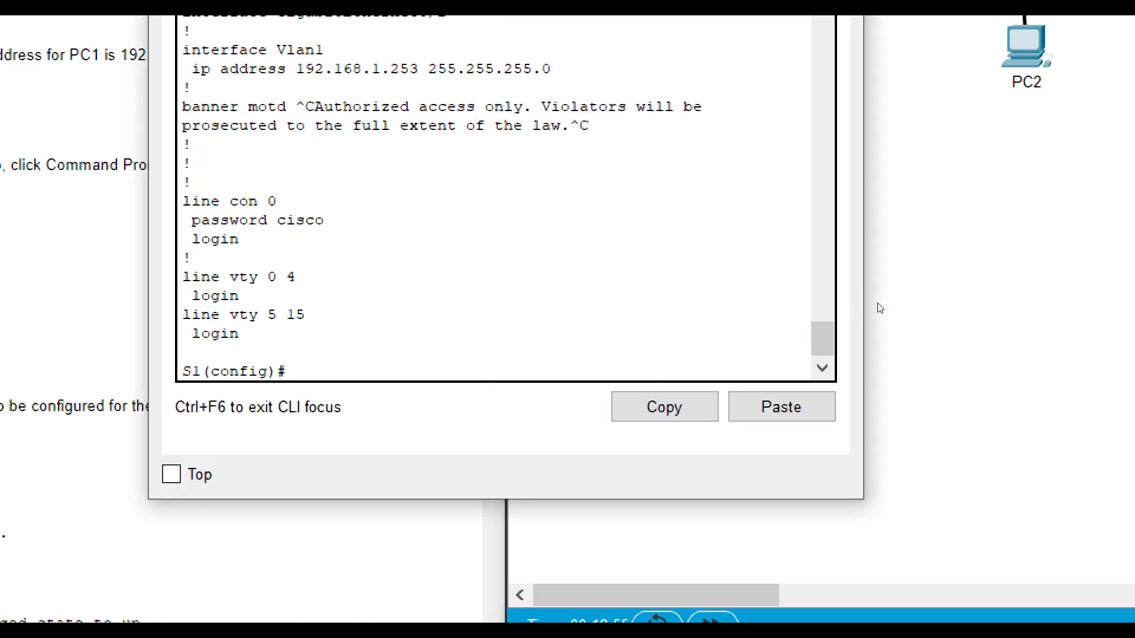
left_click(881, 309)
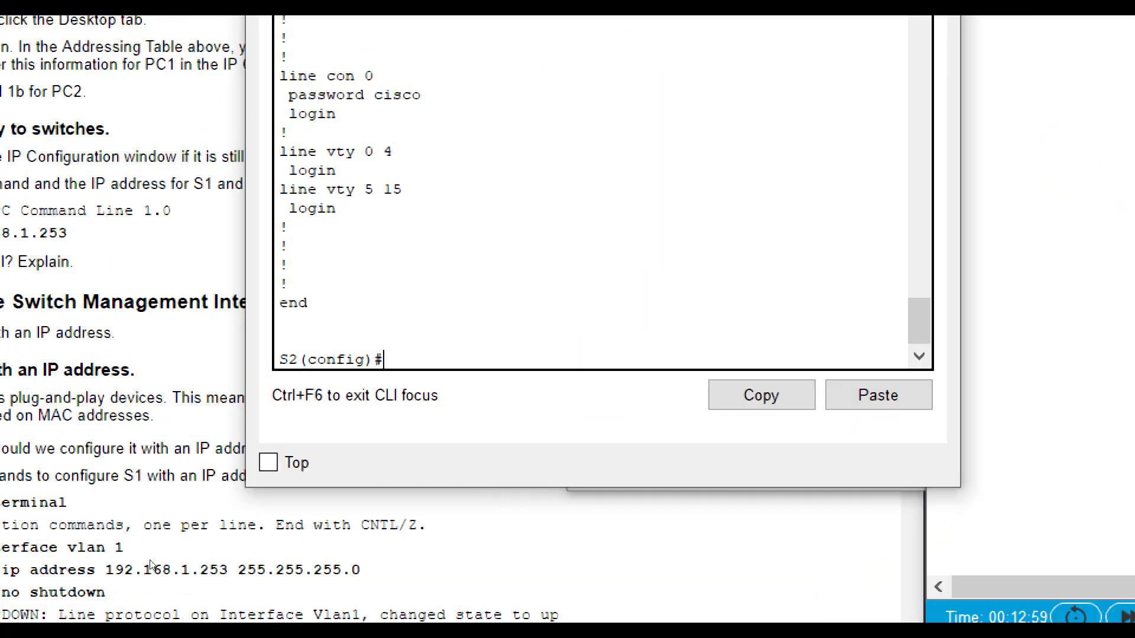
left_click(267, 524)
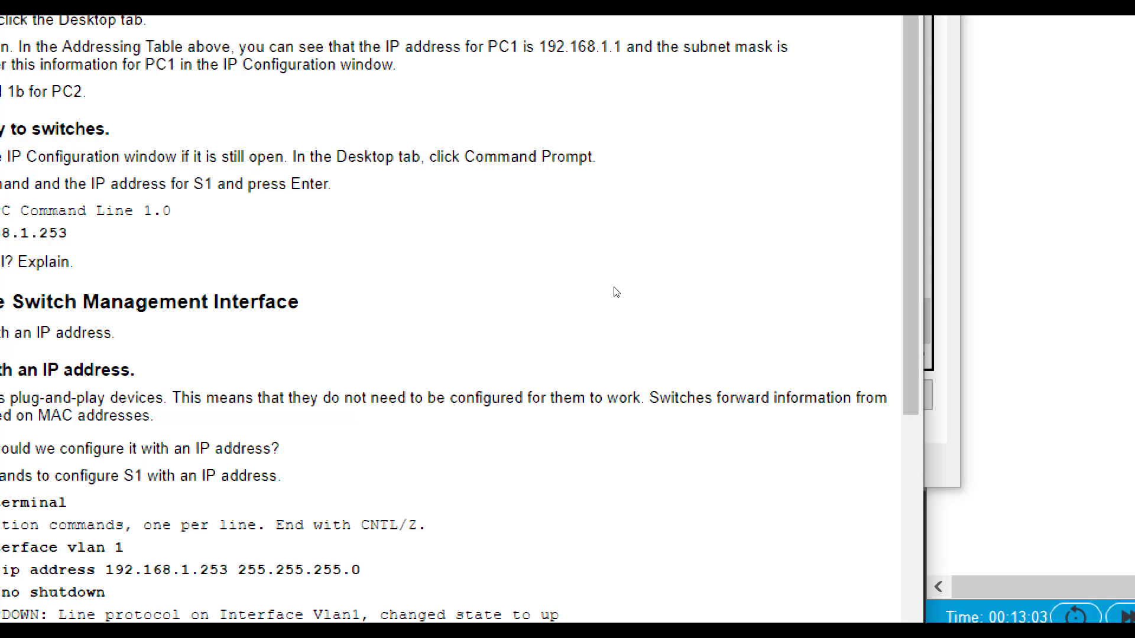
key("alt+Tab")
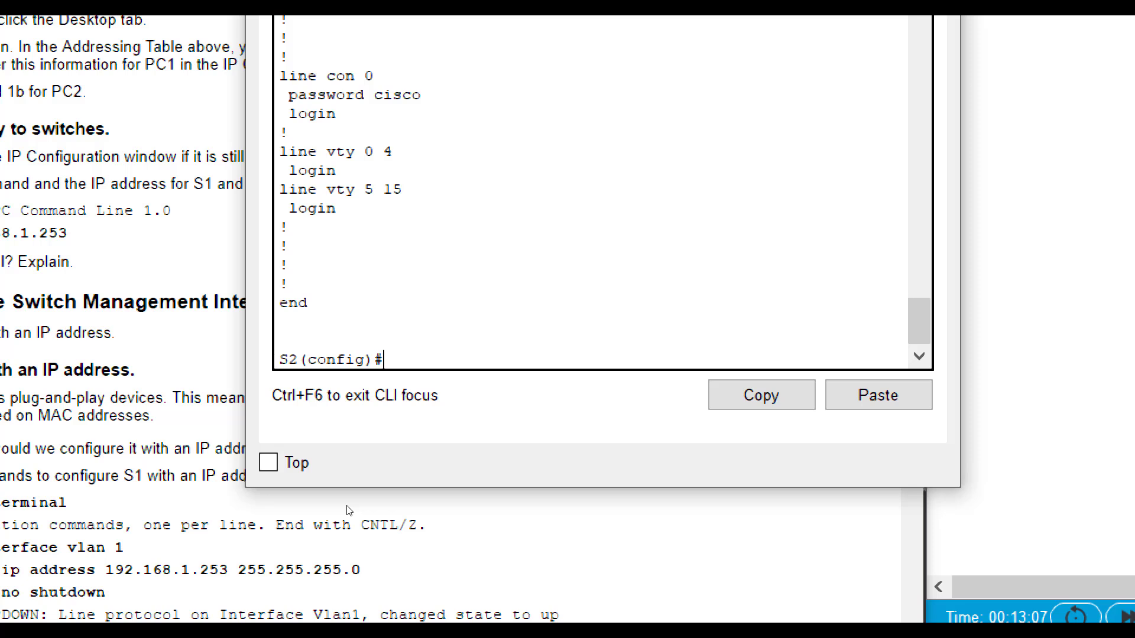
- Assign S2's VLAN 1 interface 192.168.1.254 255.255.255.0 and enable it with no shutdown
type("interface vlan 1")
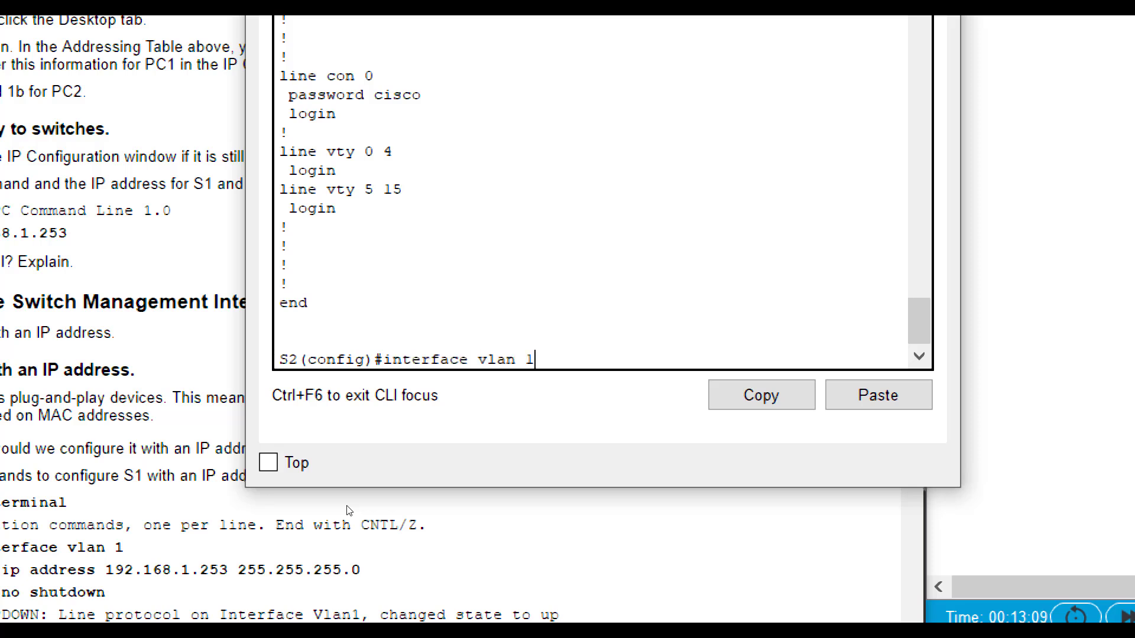
key("Return")
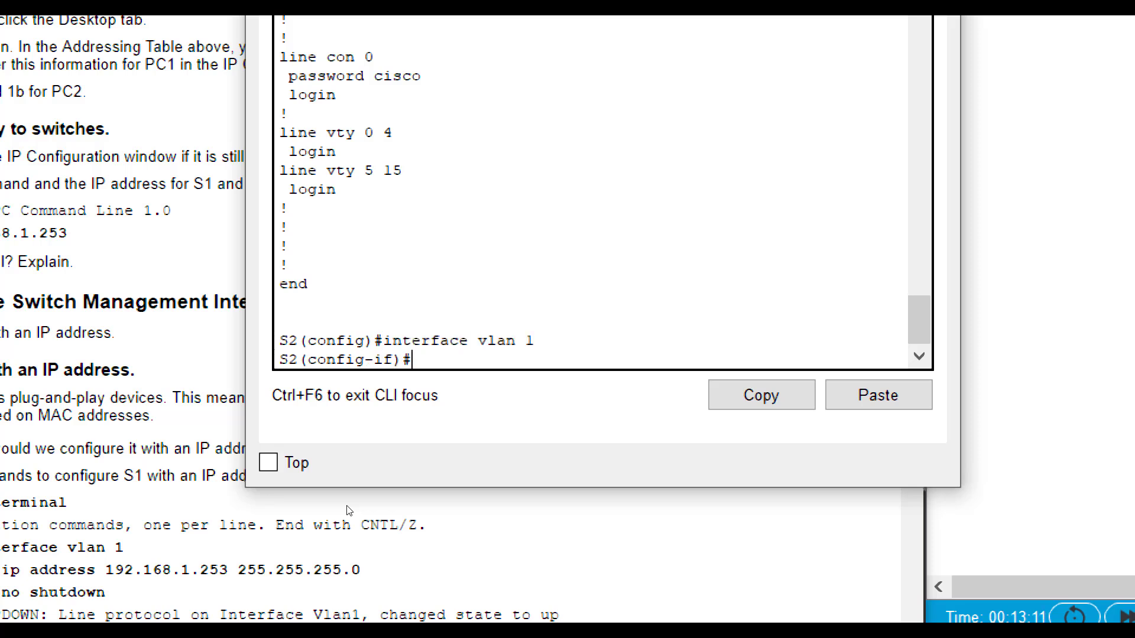
type("ip add 19")
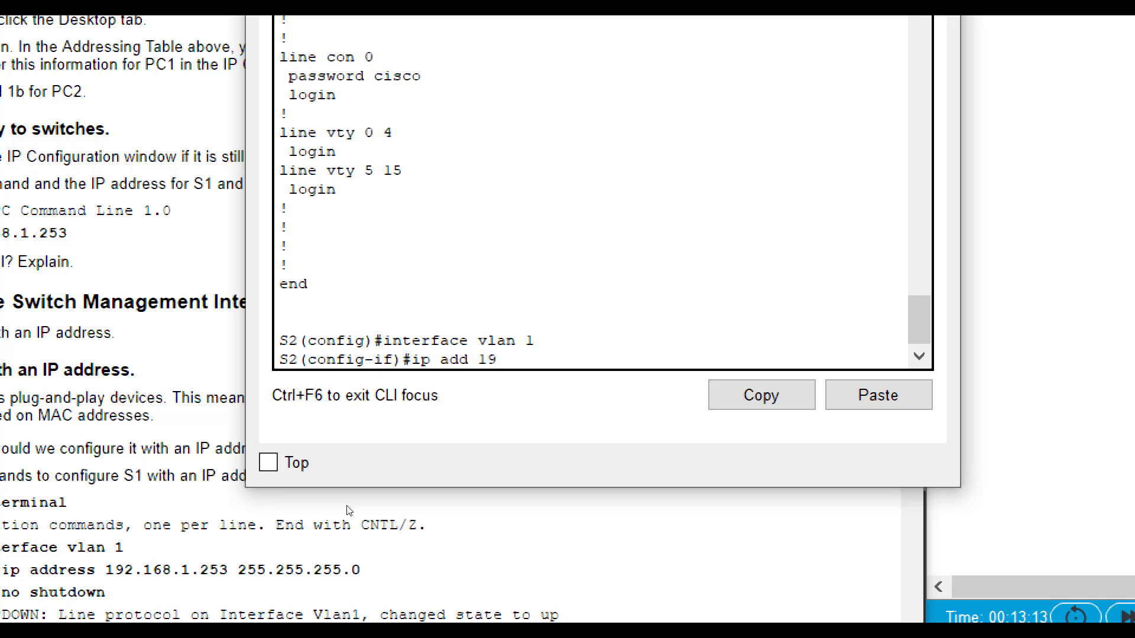
type("2.168.1.254 255.255.255.255.0")
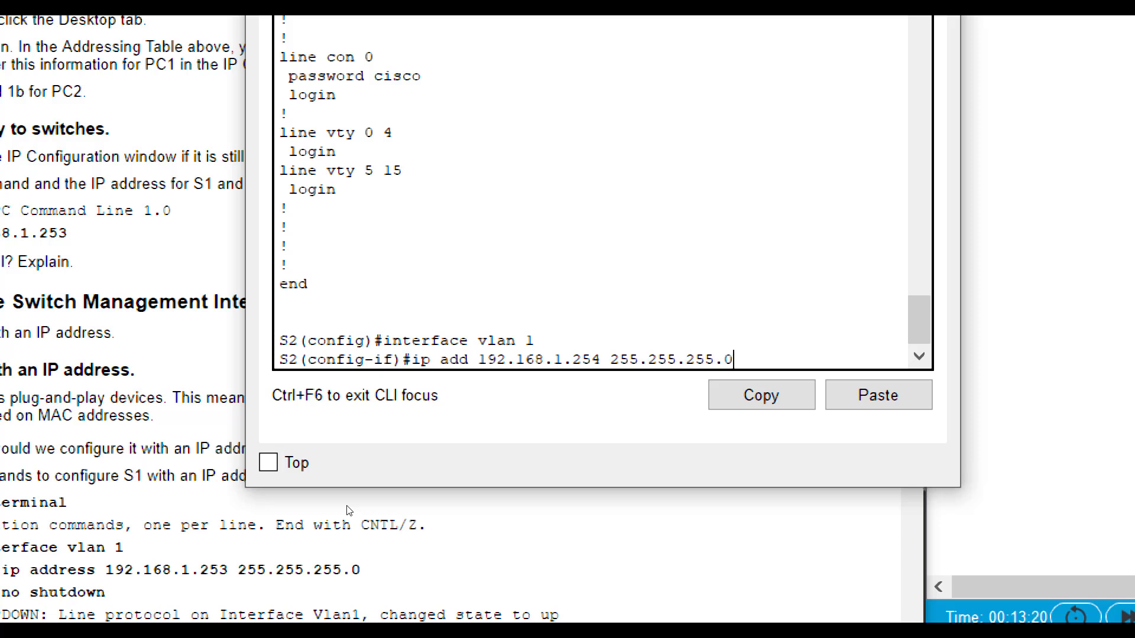
key("Return")
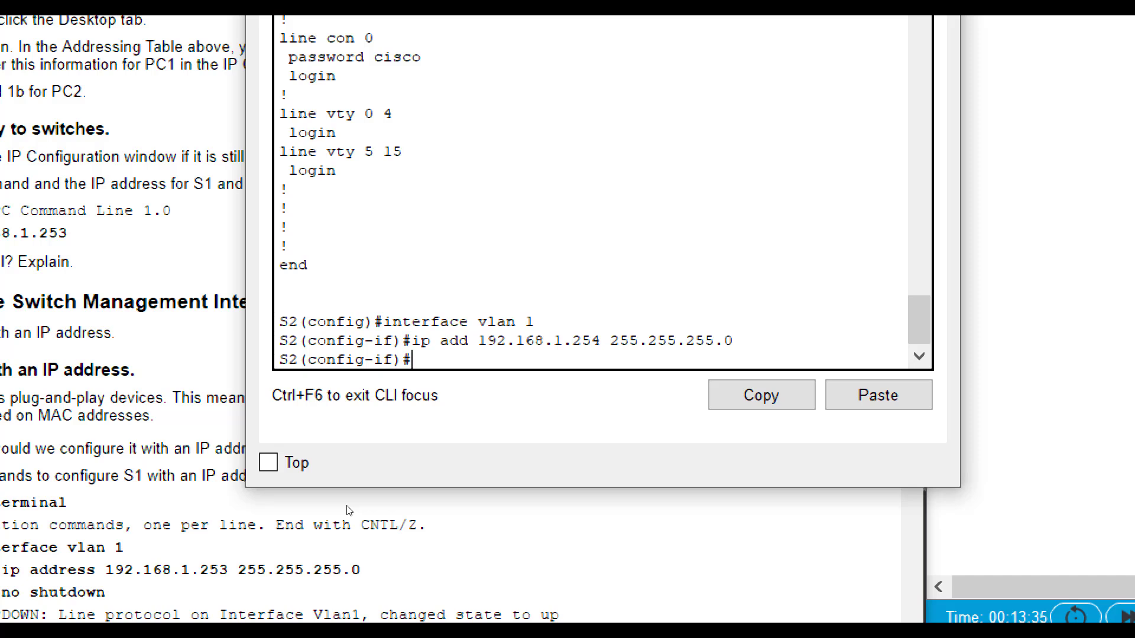
type("no shutdown")
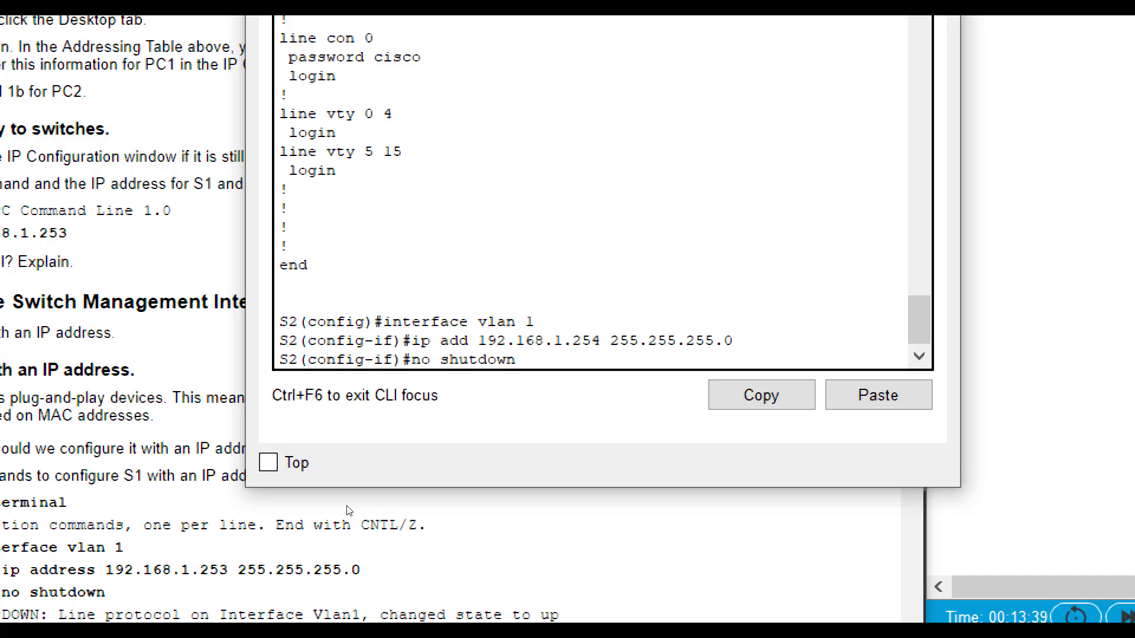
key("Return")
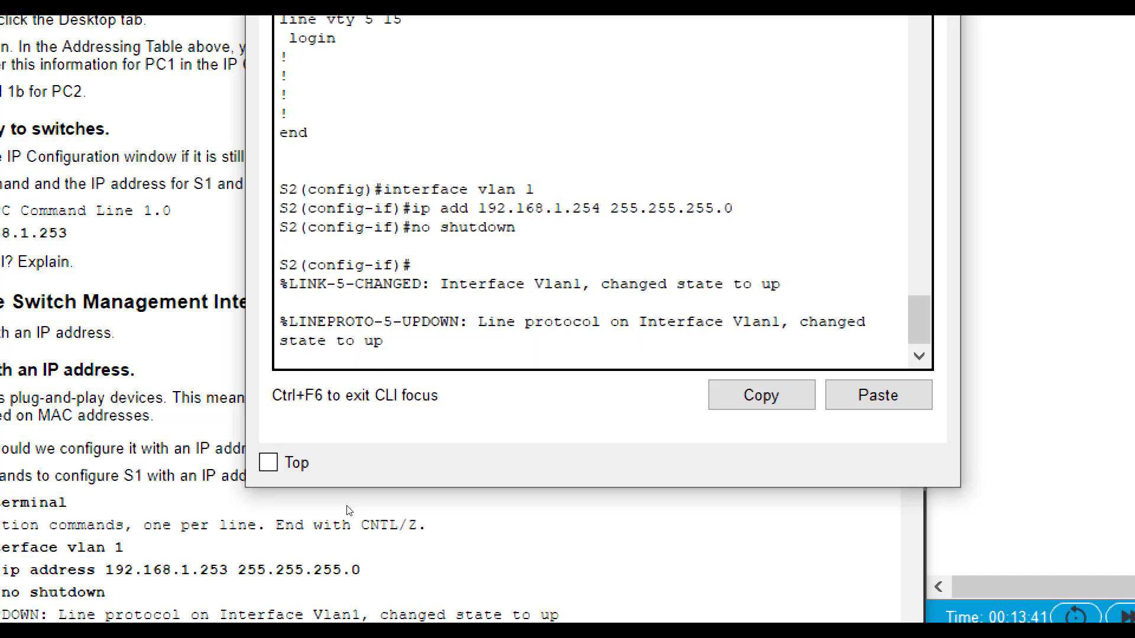
key("Return")
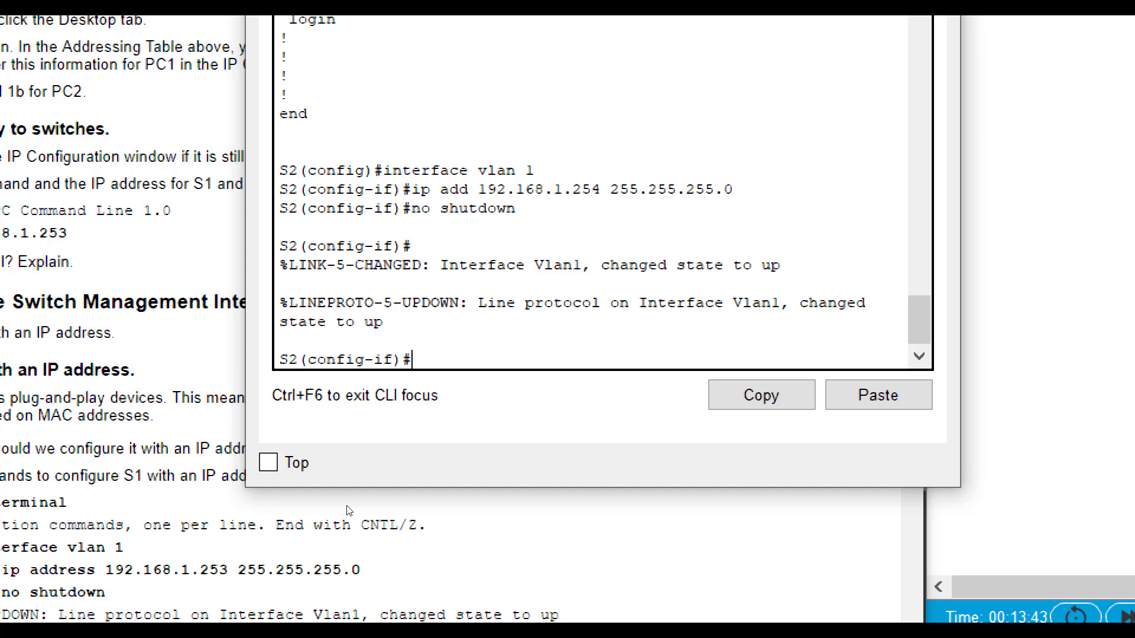
type("do show run")
- Page through S2's running configuration and highlight the Vlan1 192.168.1.254 lines
key("Return")
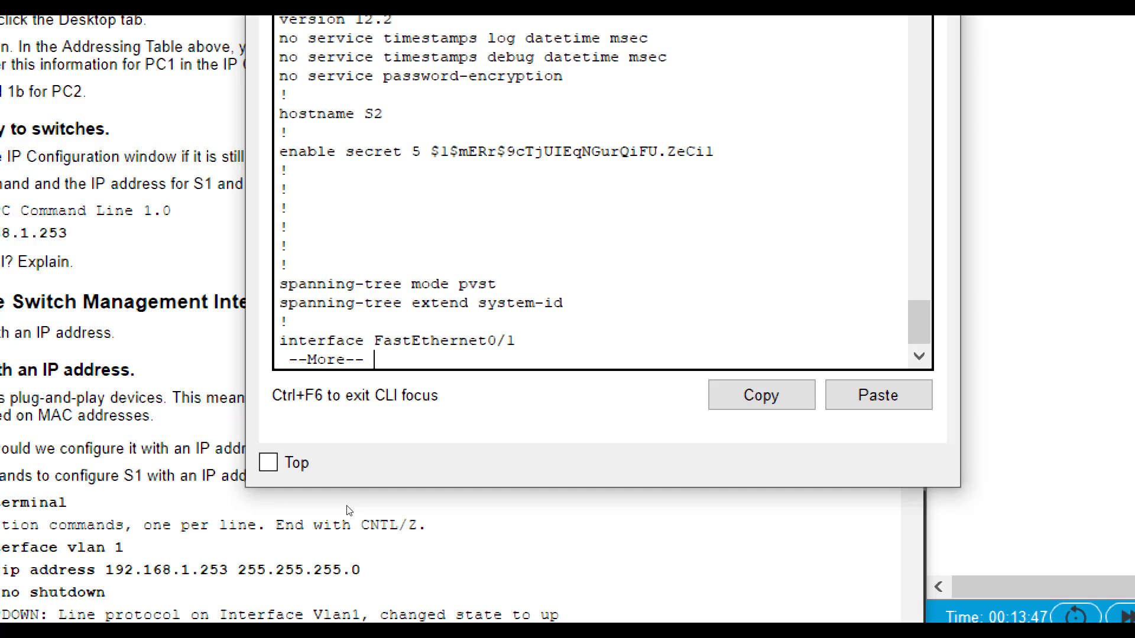
key("space")
key("space")
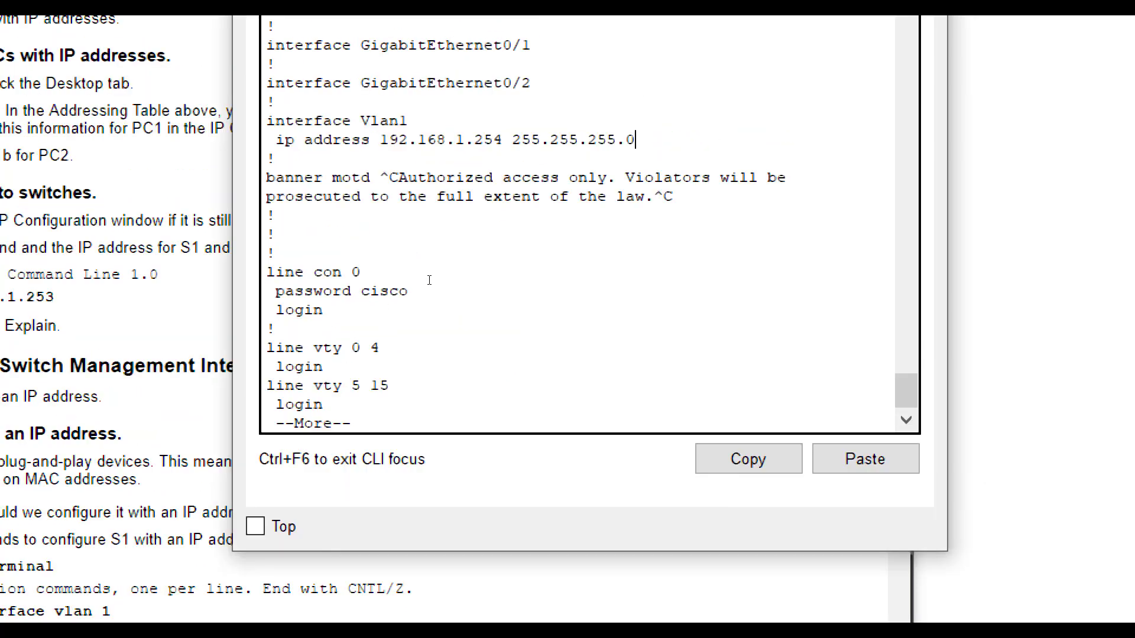
left_click_drag(635, 140, 267, 121)
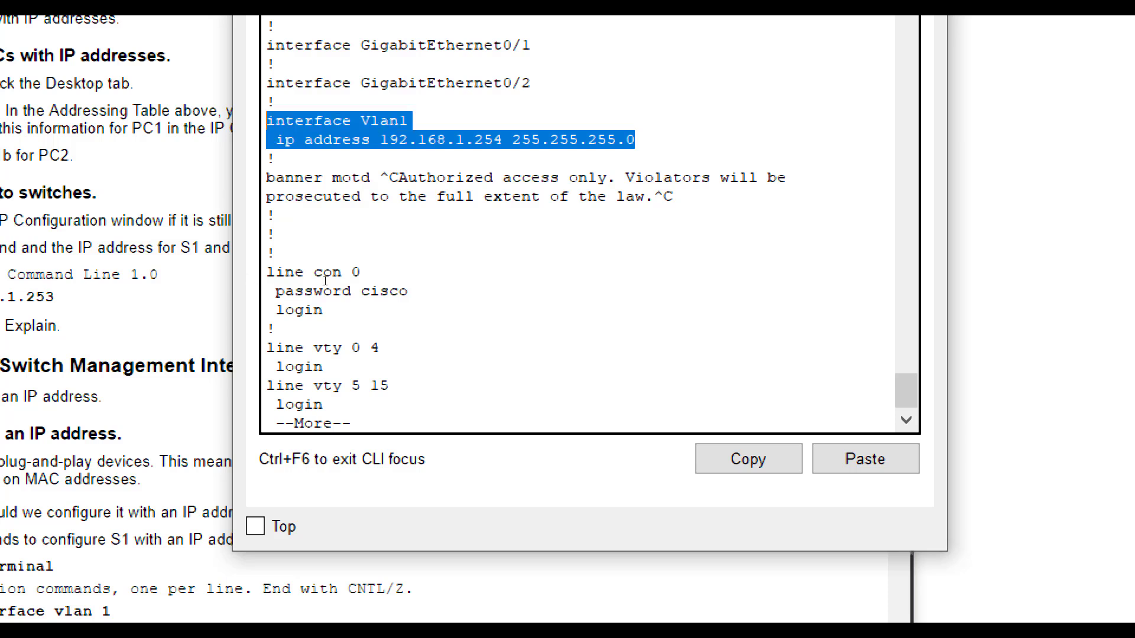
key("space")
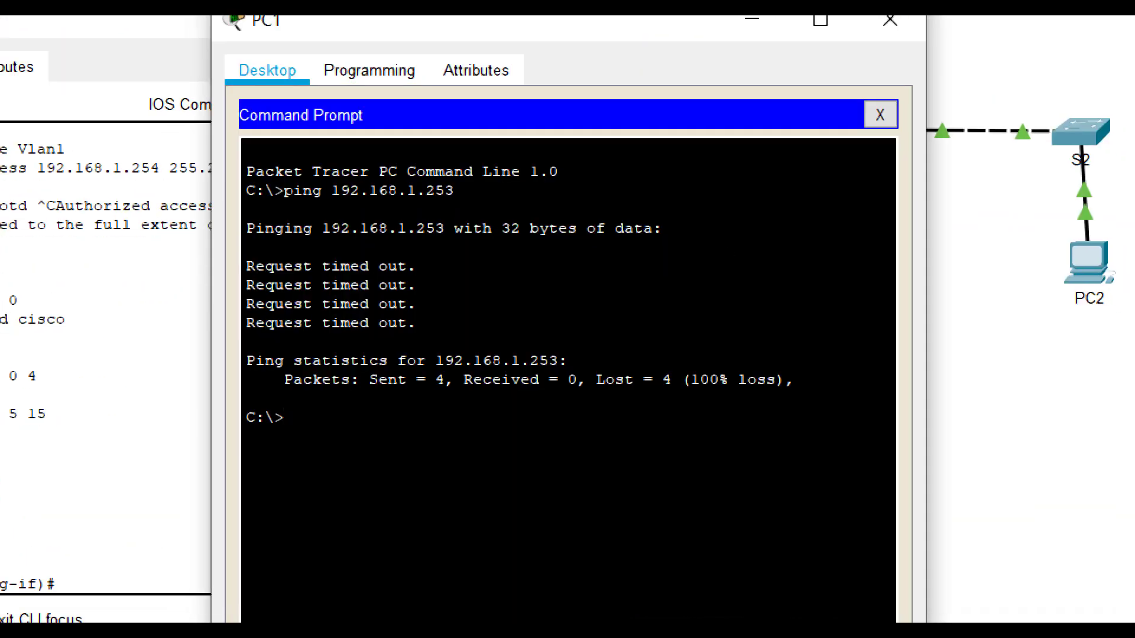
- Rerun PC1's ping to 192.168.1.253 twice until all four replies return
key("Up")
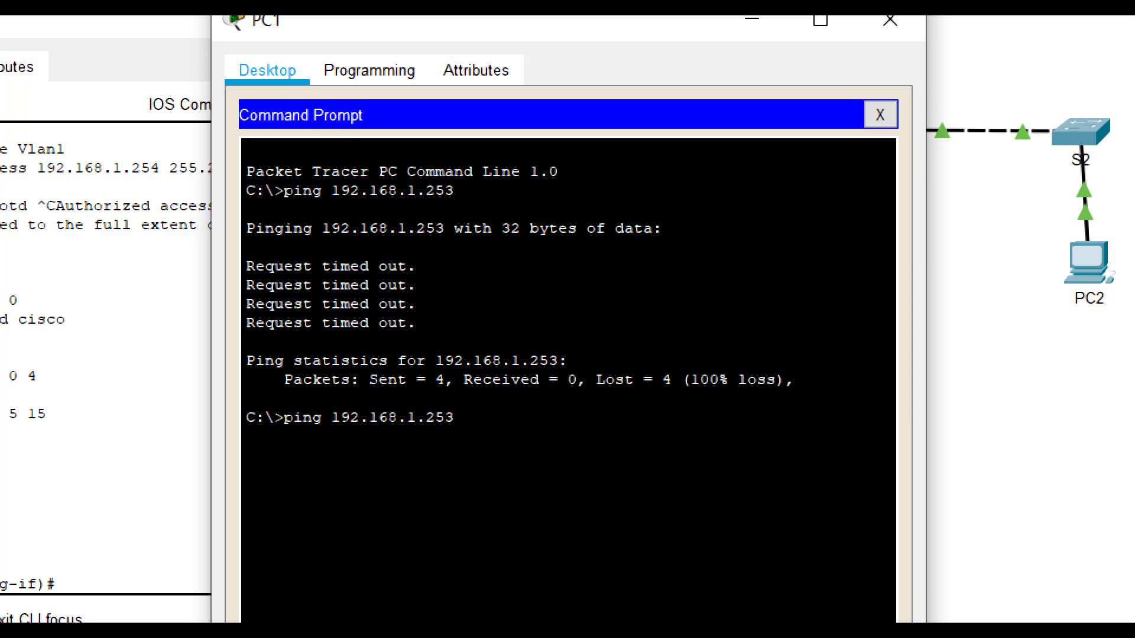
key("Return")
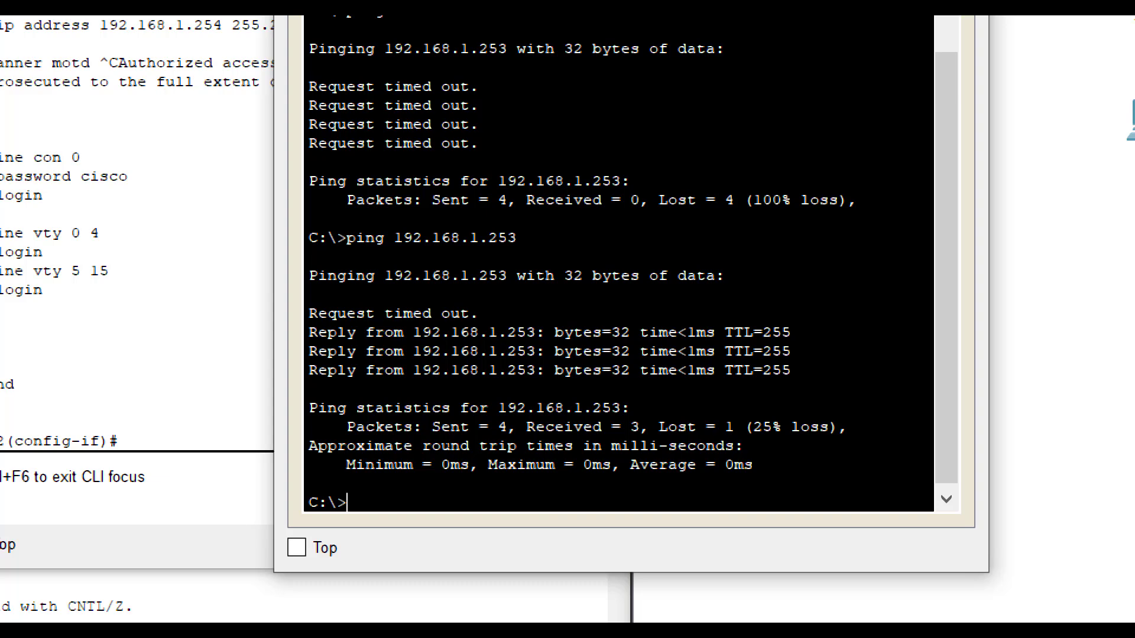
key("Up")
key("Return")
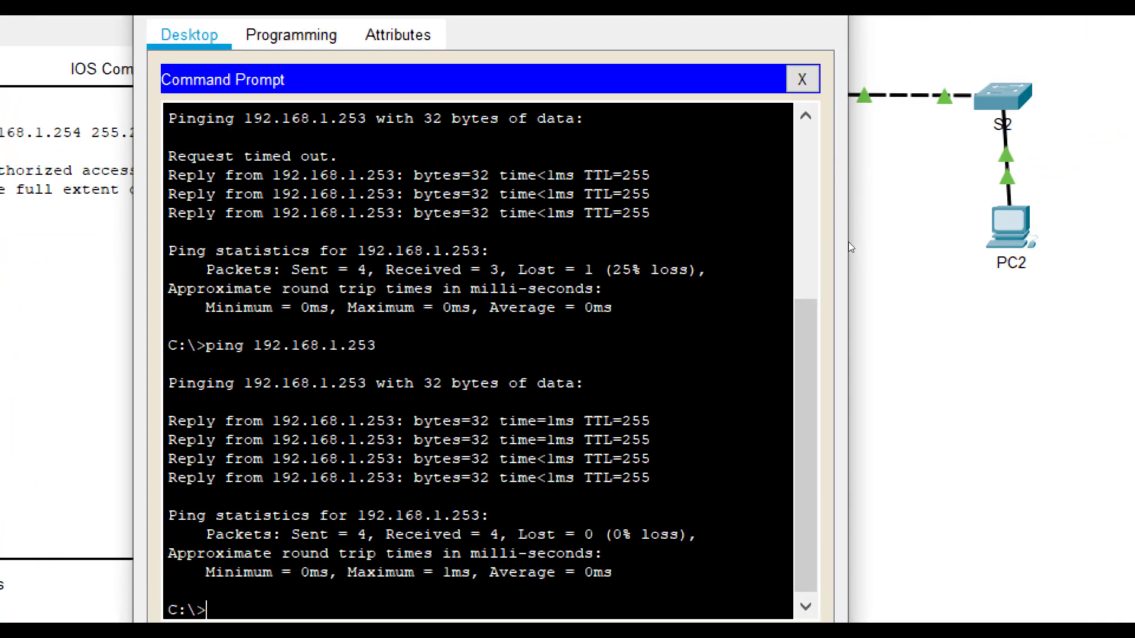
- From PC2's command prompt, ping S2 at 192.168.1.254 twice until 0% loss
left_click(825, 199)
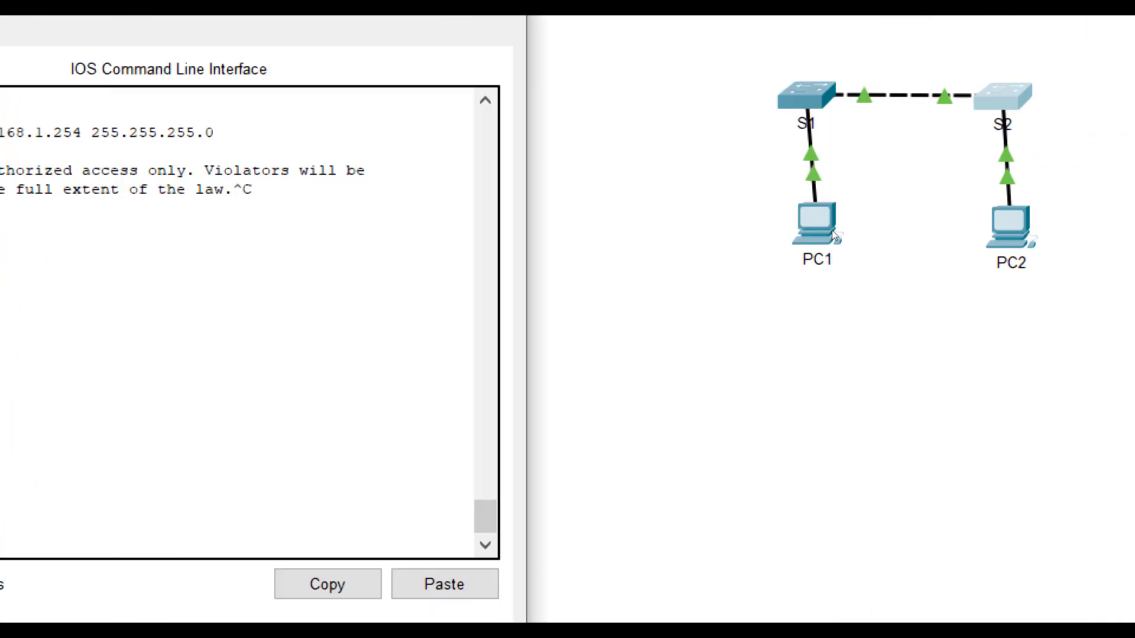
left_click(827, 260)
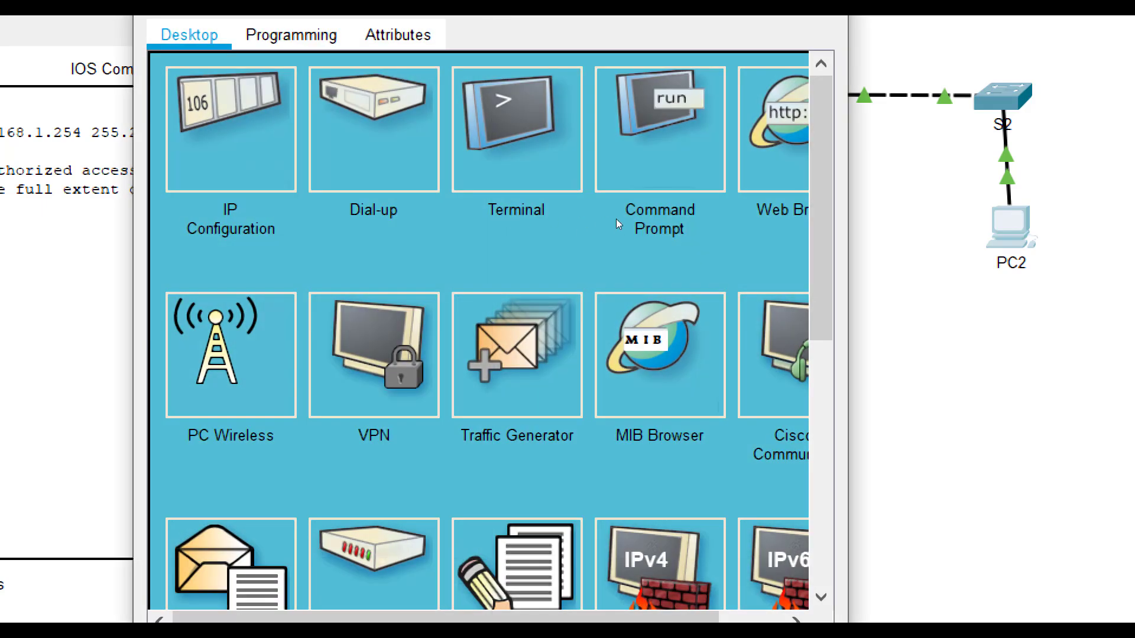
left_click(653, 217)
type("pi")
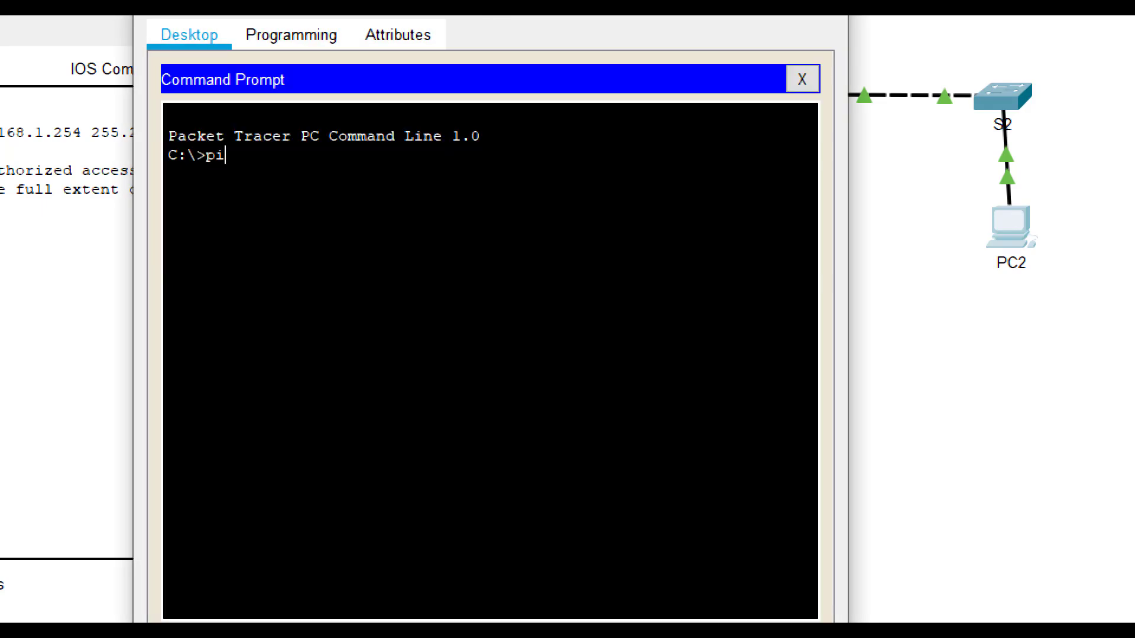
type("ng 192.168.1.254")
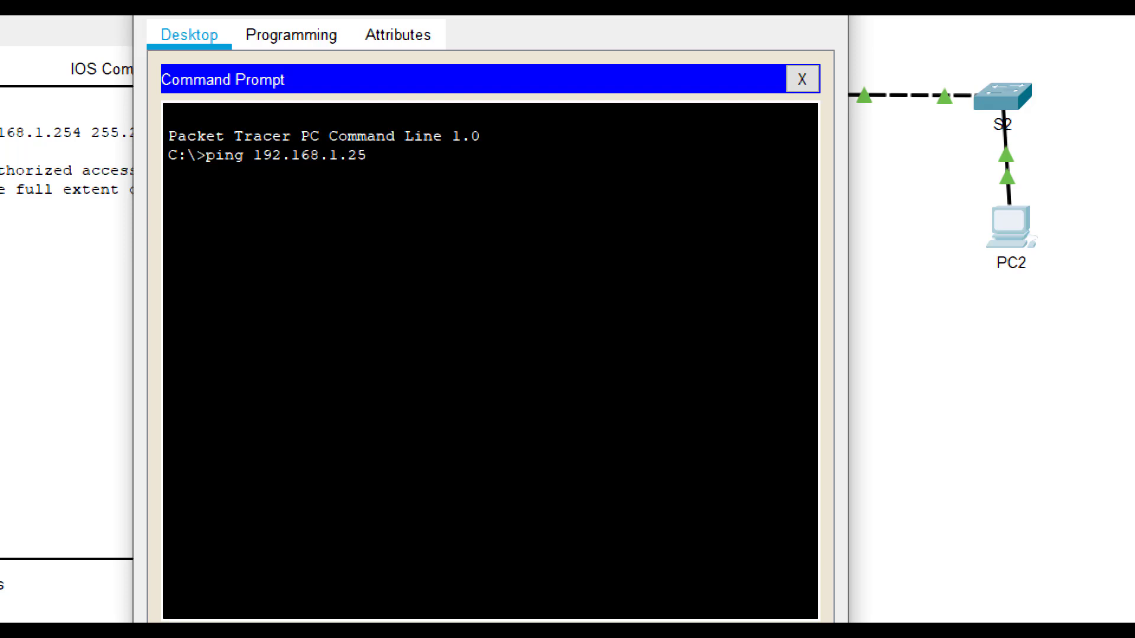
key("Return")
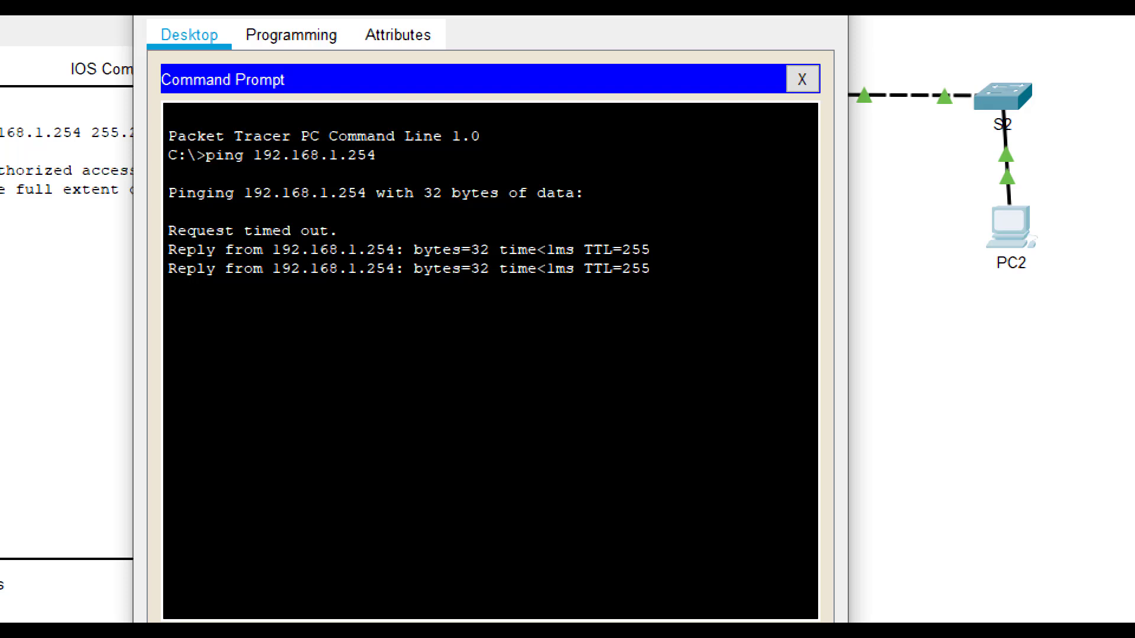
key("Up")
key("Return")
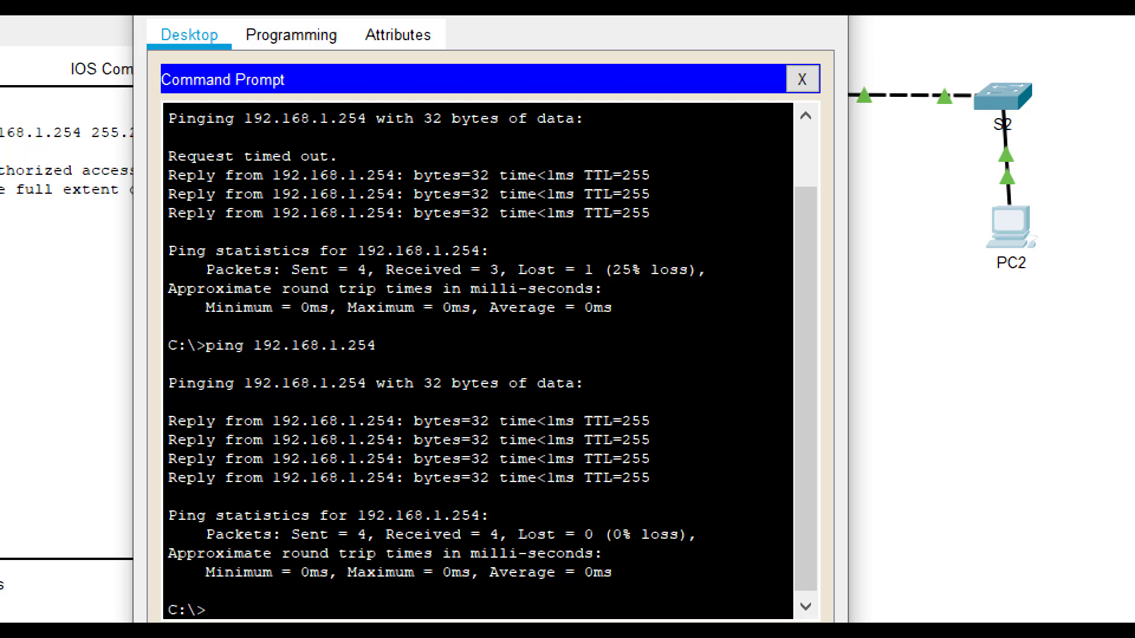
left_click(760, 258)
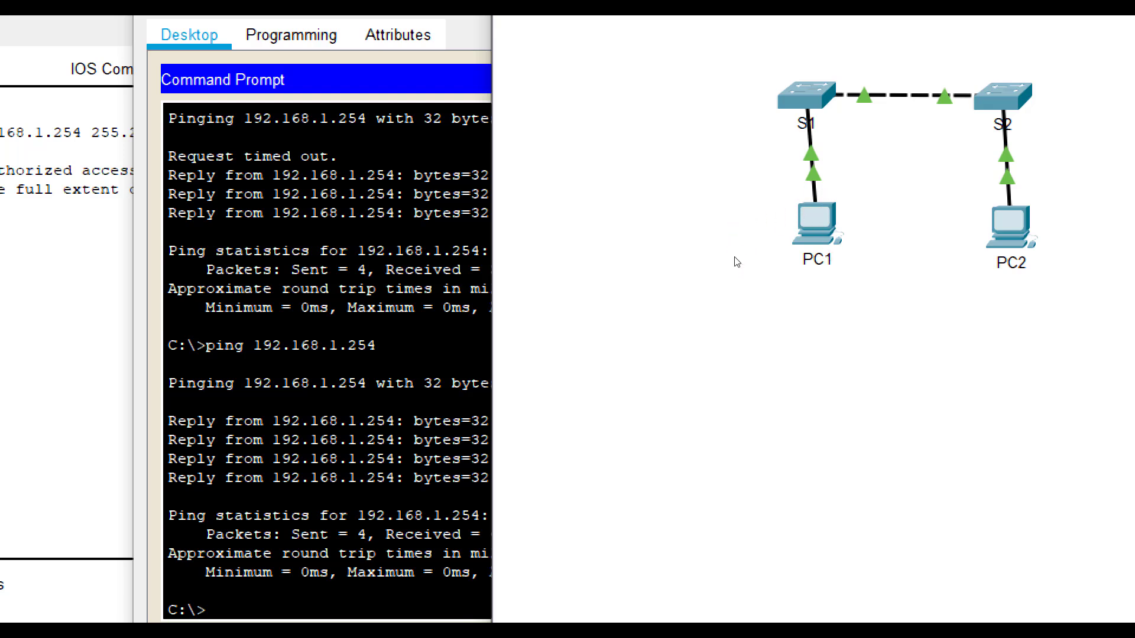
- Ping S2 at 192.168.1.254 from PC1 twice until 0% loss, then start pinging 192.168.1.2
type("p")
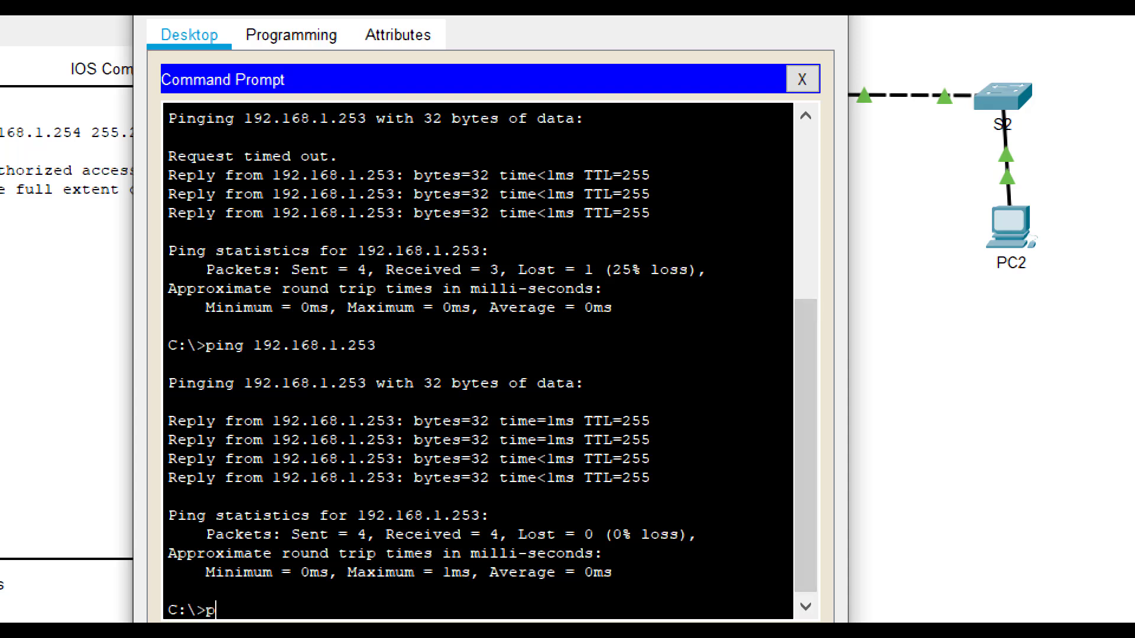
type("ing 192.168.1")
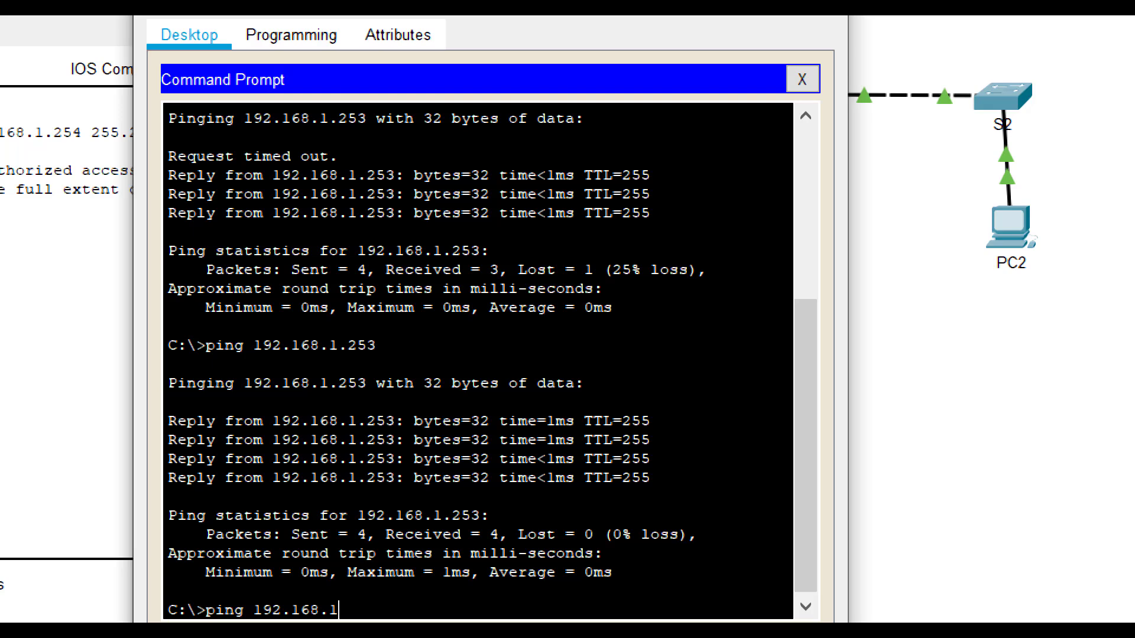
type(".254")
key("Return")
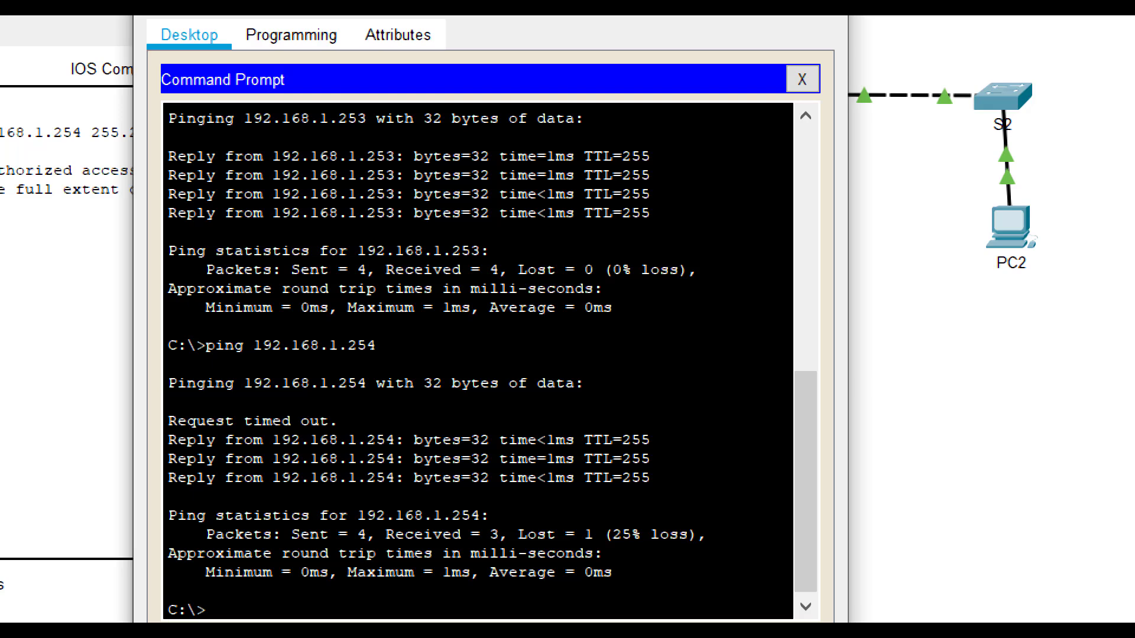
key("Up")
key("Return")
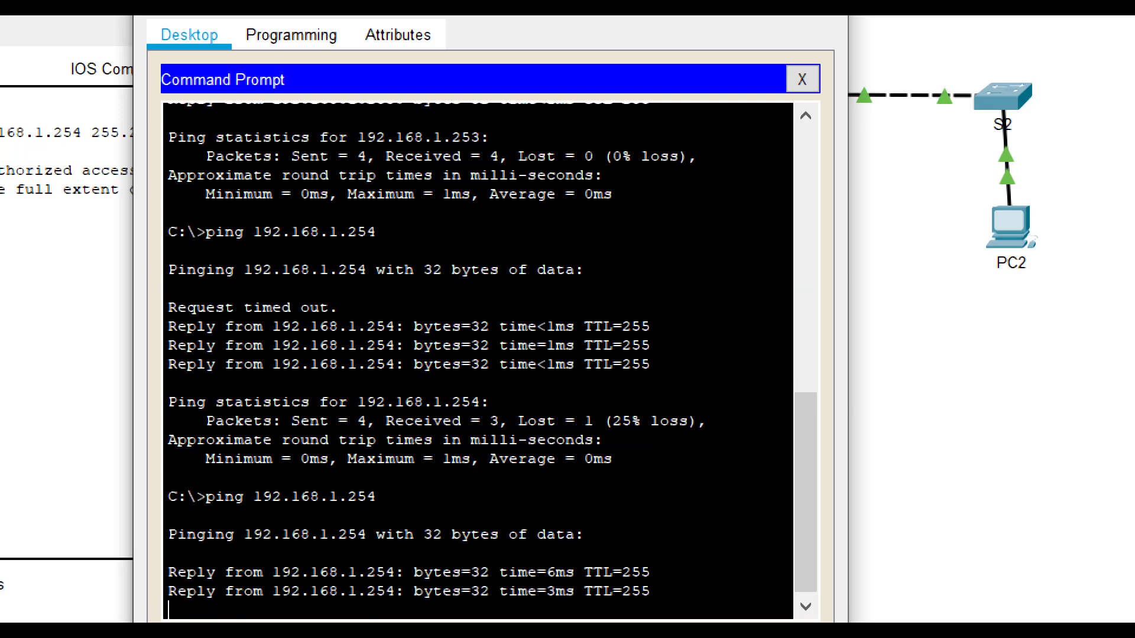
left_click(706, 244)
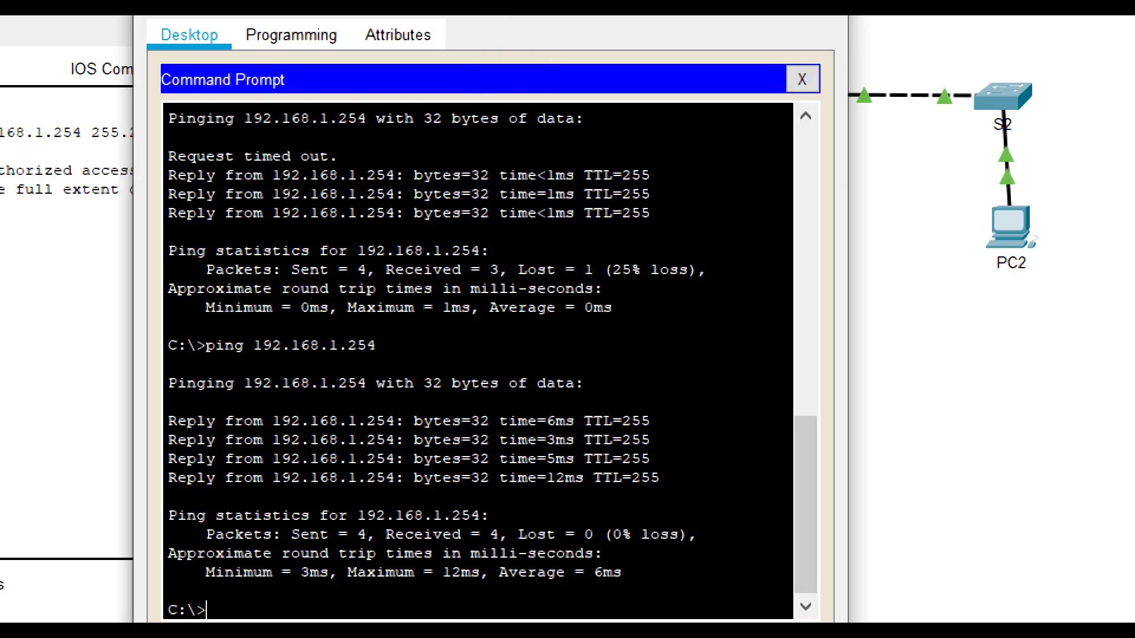
type("ping 192.168.1.")
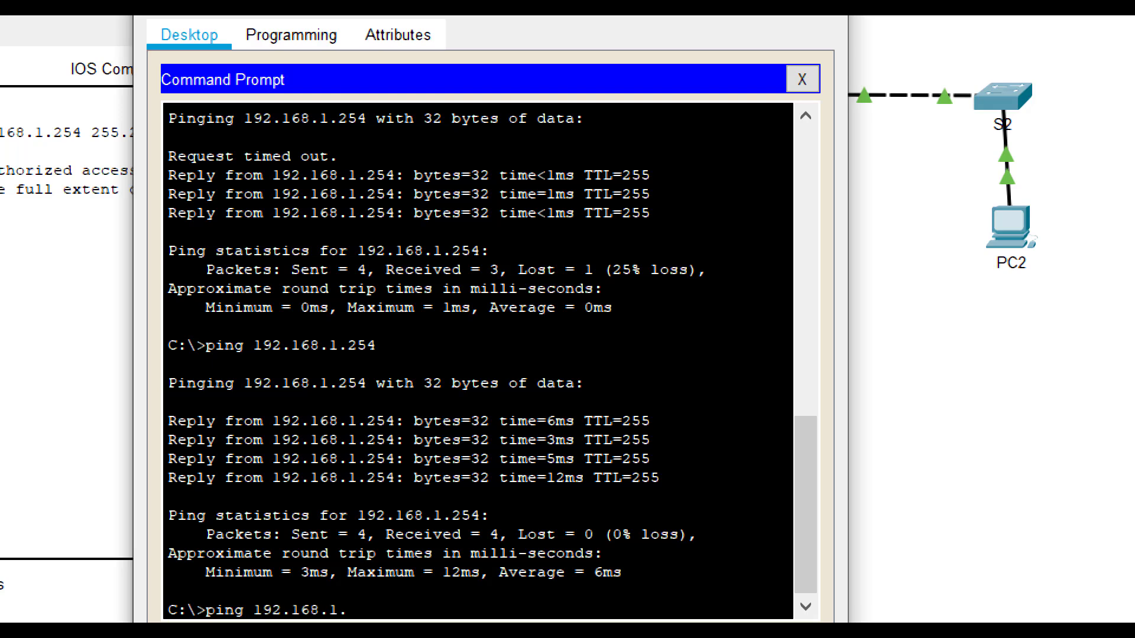
type("2")
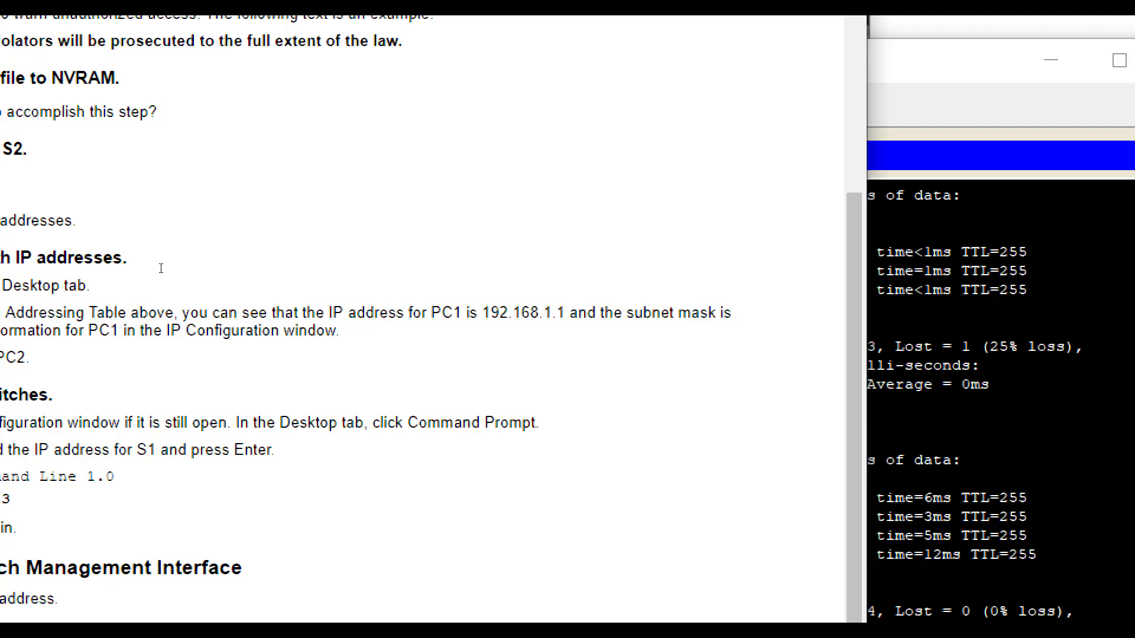
- Run PC1's ping to PC2 at 192.168.1.2 and get all four replies
scroll(161, 268, "up", 10)
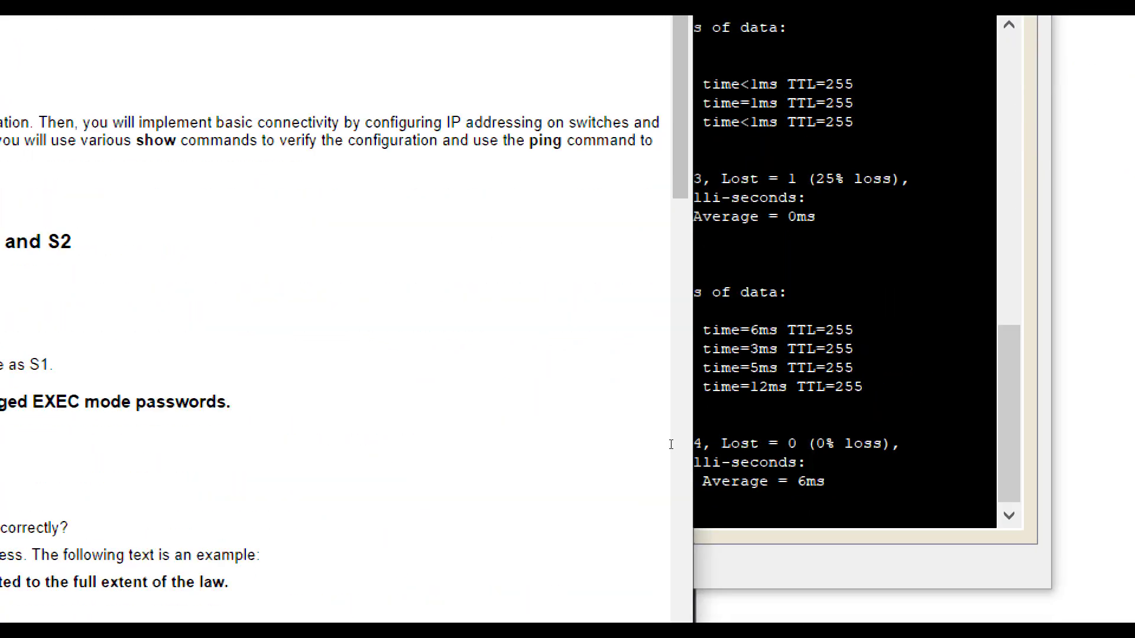
left_click(709, 449)
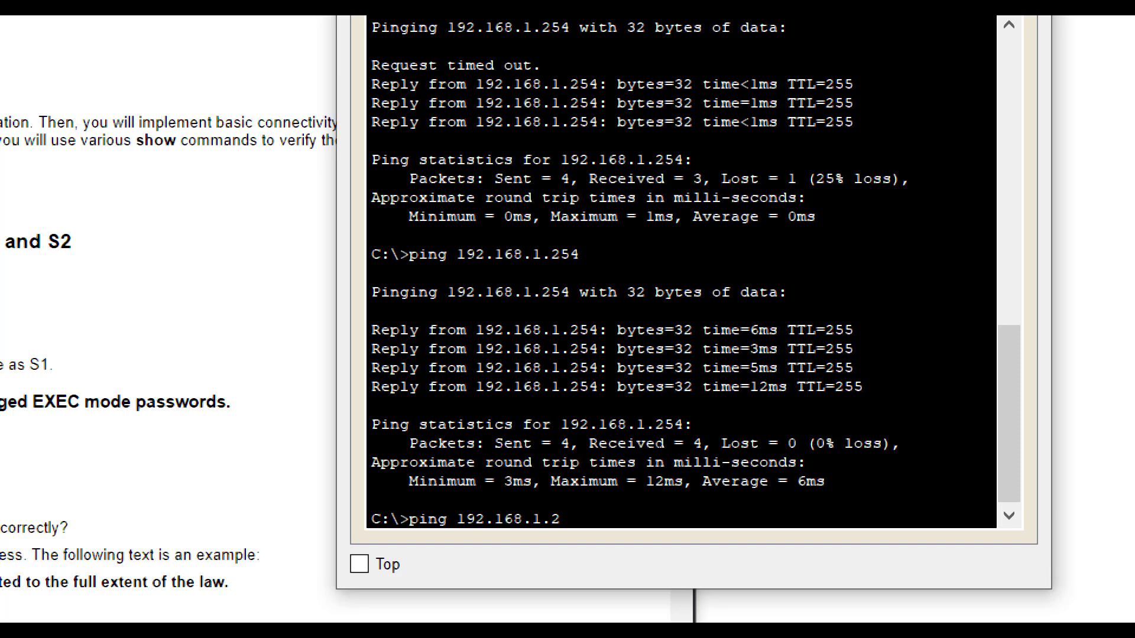
key("Return")
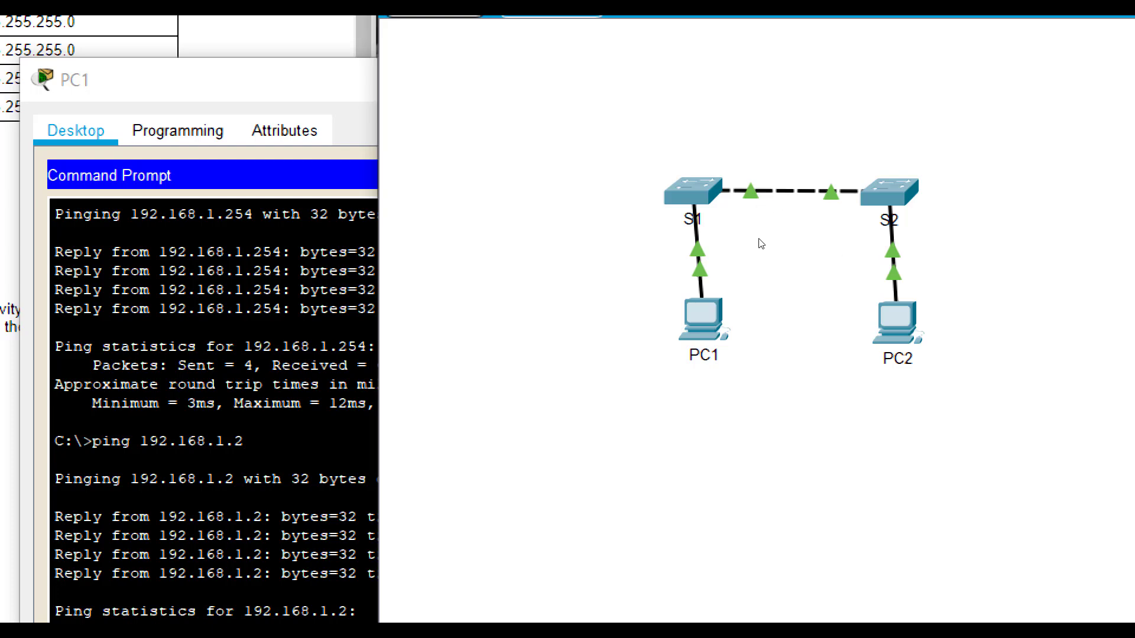
- Run ping 192.168.1.1 from PC2's Command Prompt and confirm PC1 returns all four replies
left_click(895, 322)
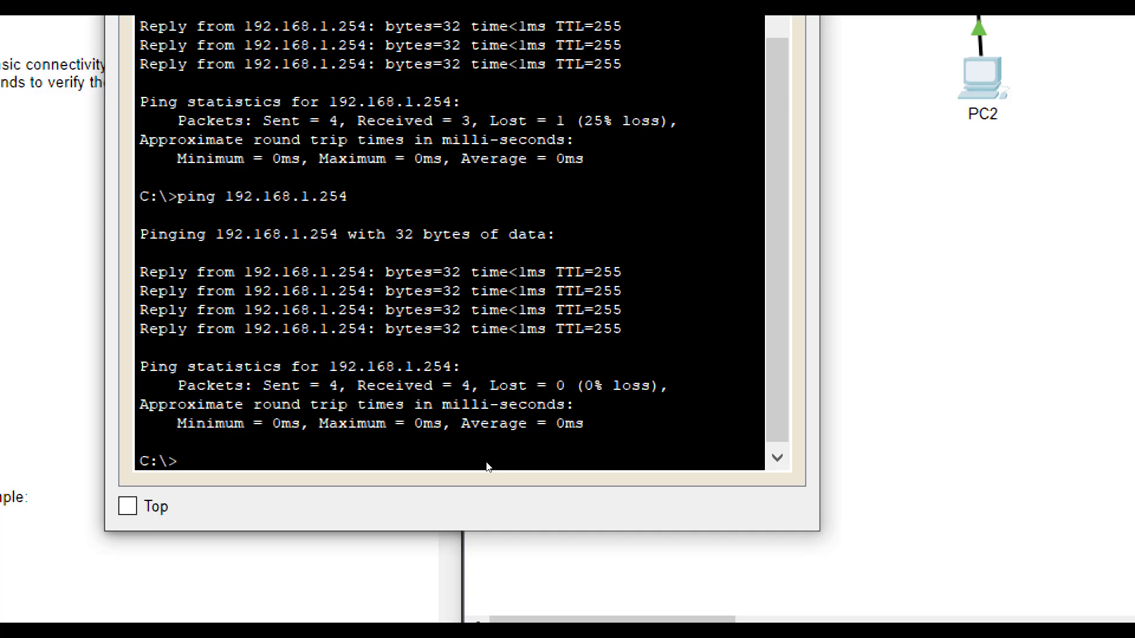
type("ping 192.168")
key("BackSpace")
type(".1.1")
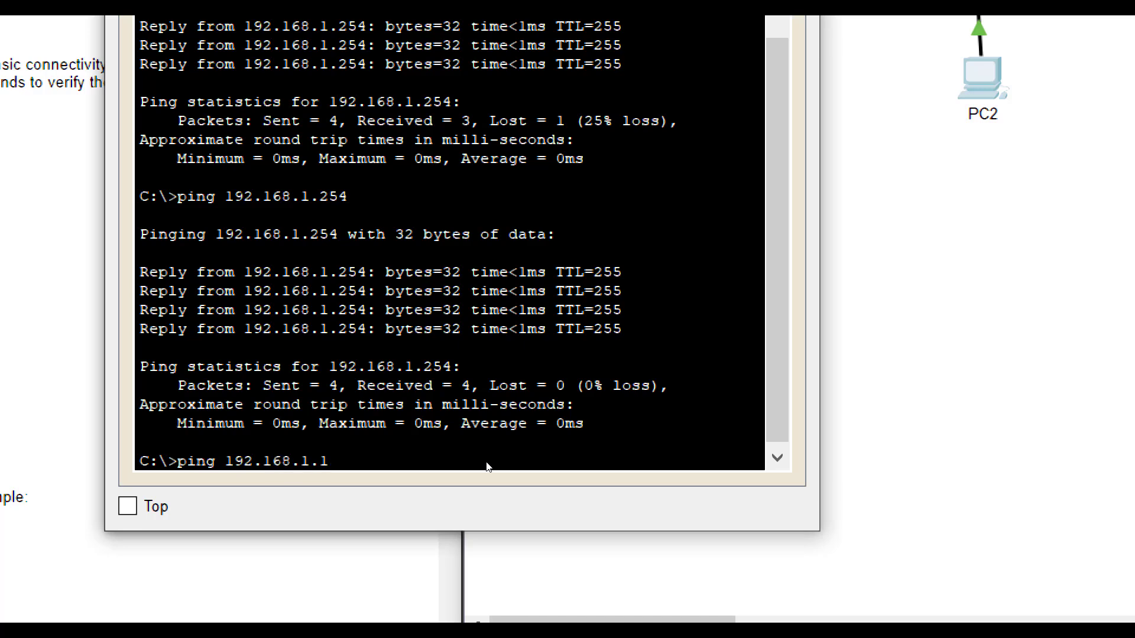
key("Return")
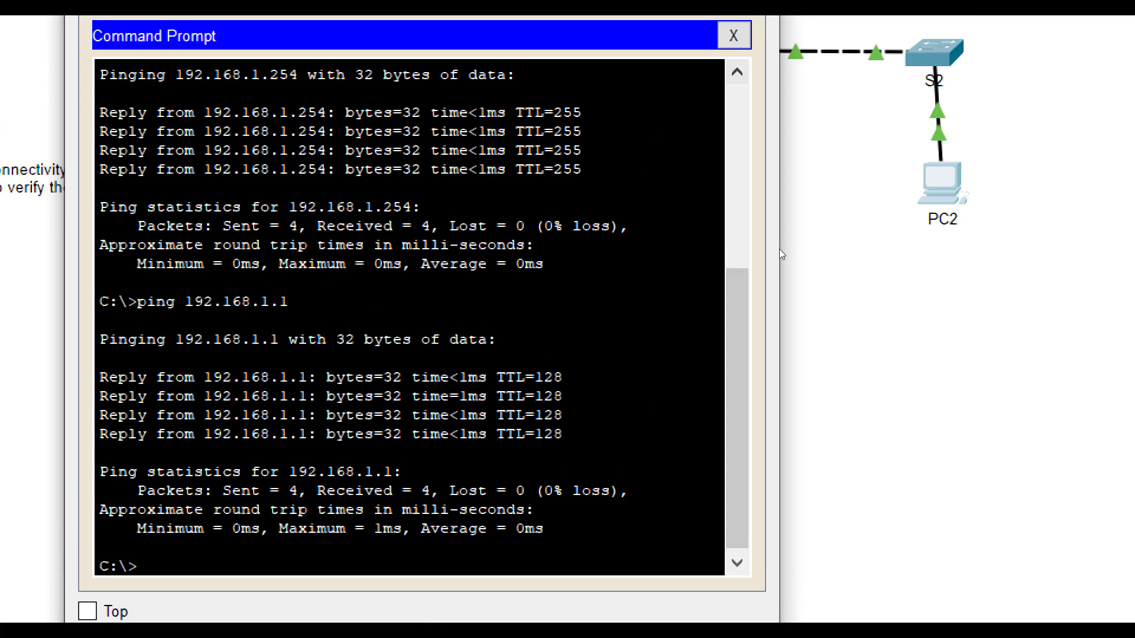
left_click(822, 145)
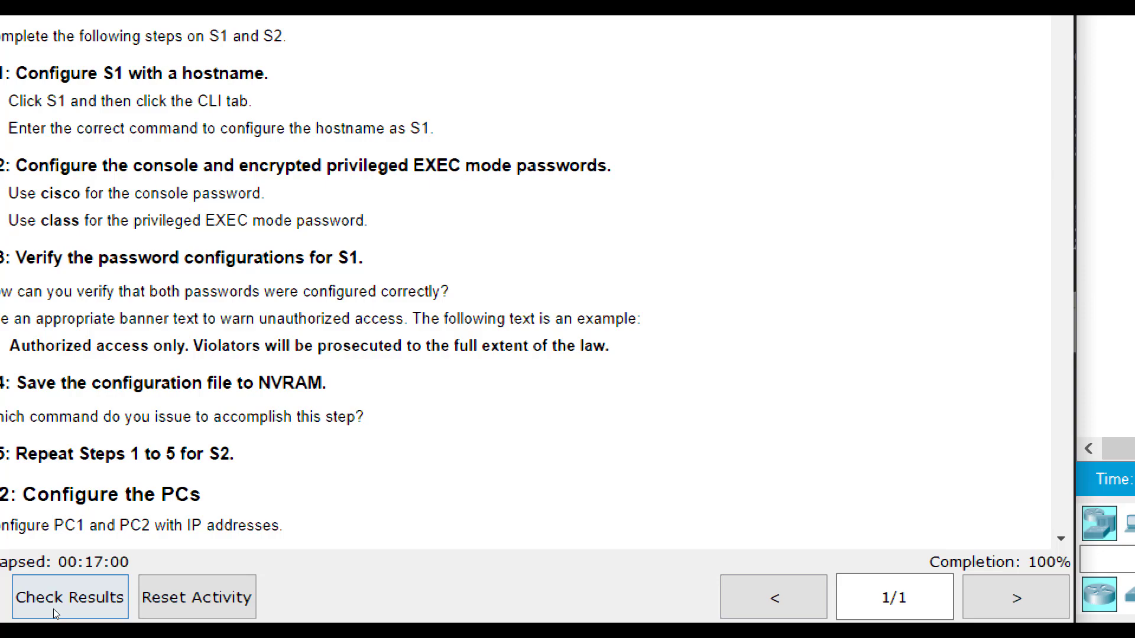
- Check the activity results and scroll the instructions down to the Verify network connectivity steps
left_click(62, 608)
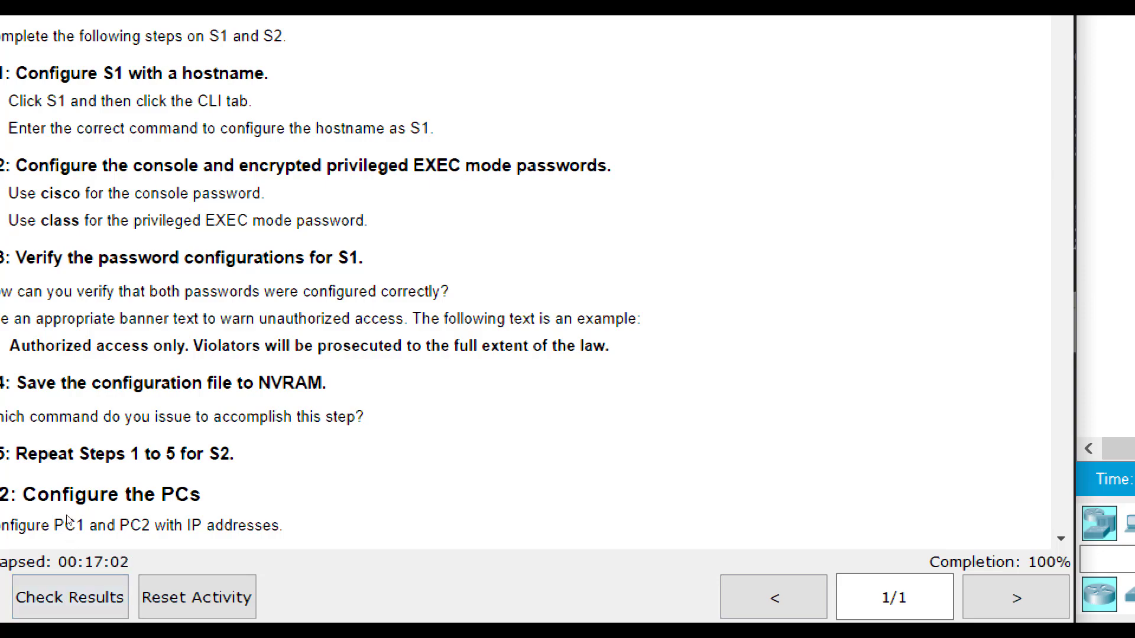
scroll(73, 519, "down", 15)
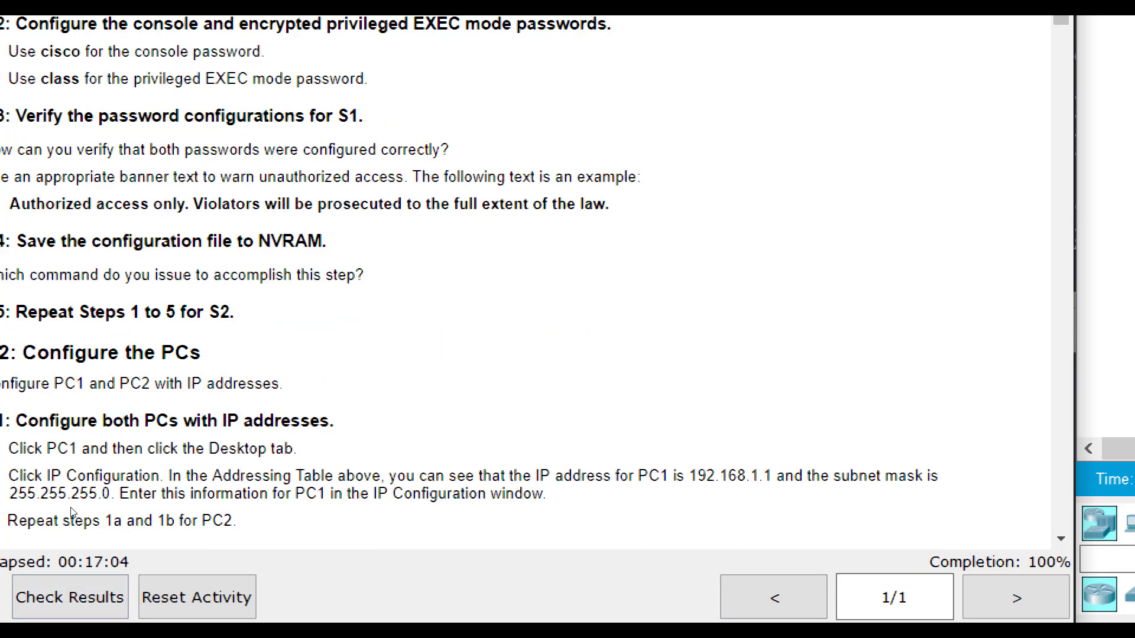
scroll(65, 511, "down", 6)
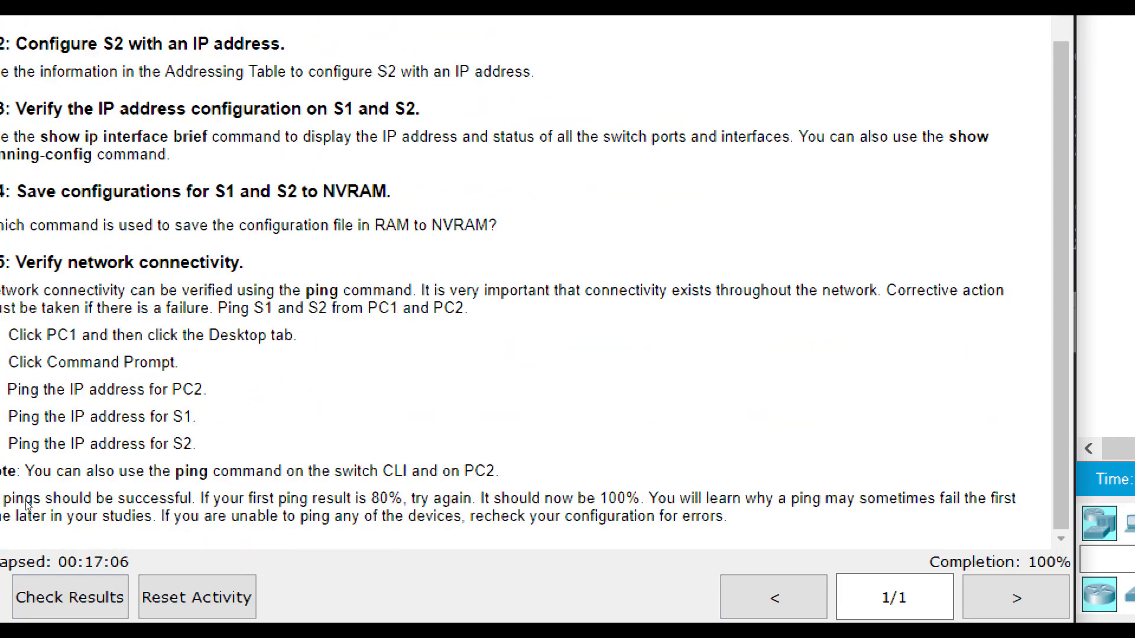